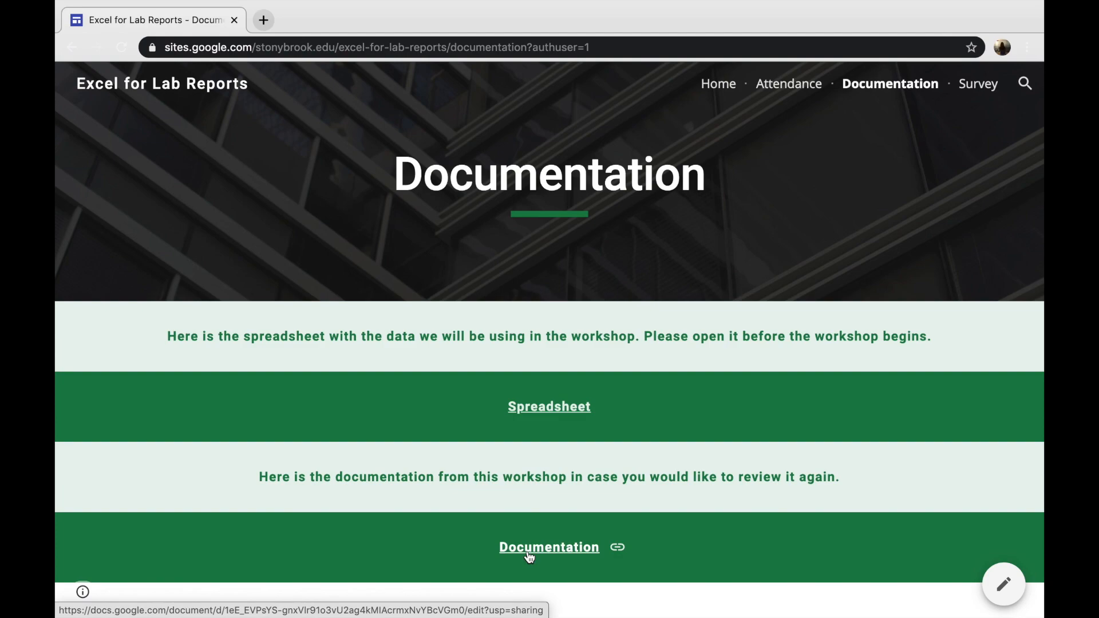
Download the workshop spreadsheet linked on the Documentation page and open it in Excel in full screen
left_click(566, 407)
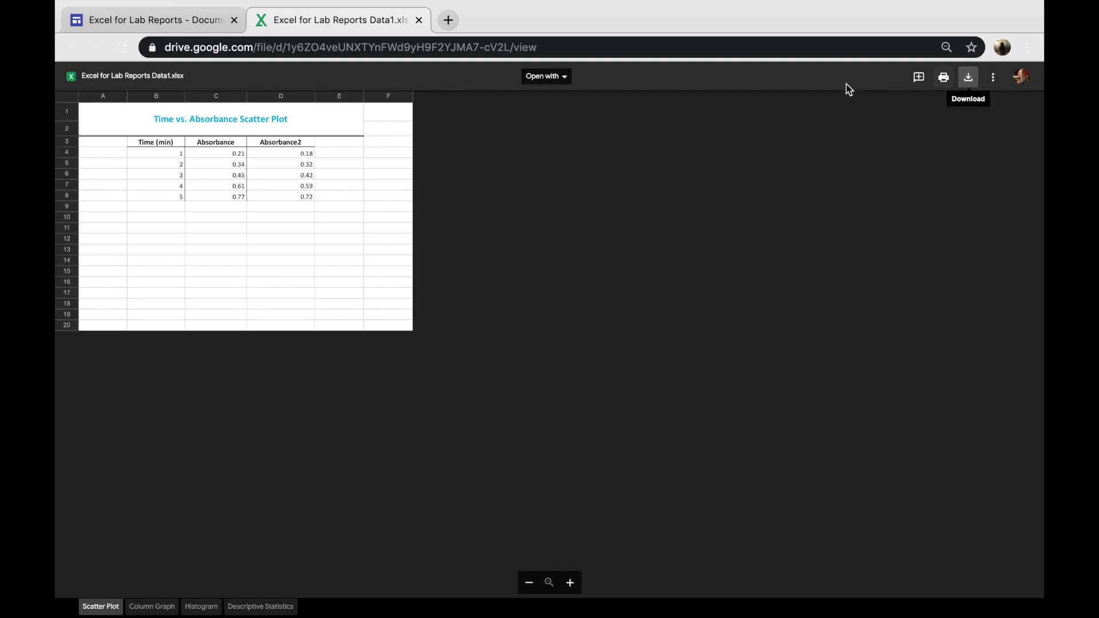
left_click(541, 76)
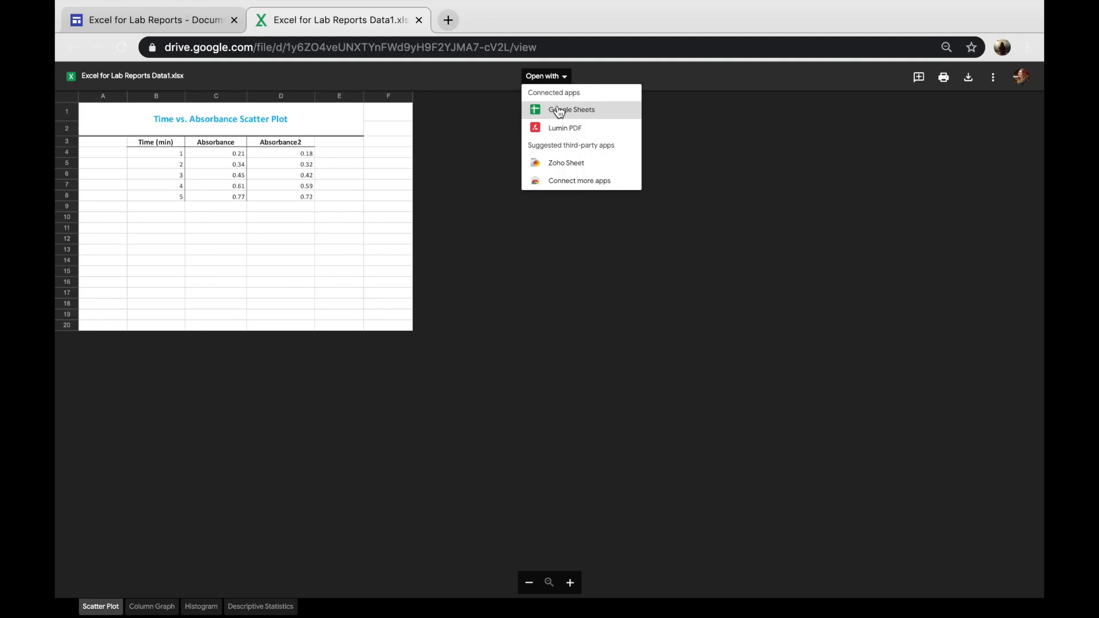
left_click(969, 76)
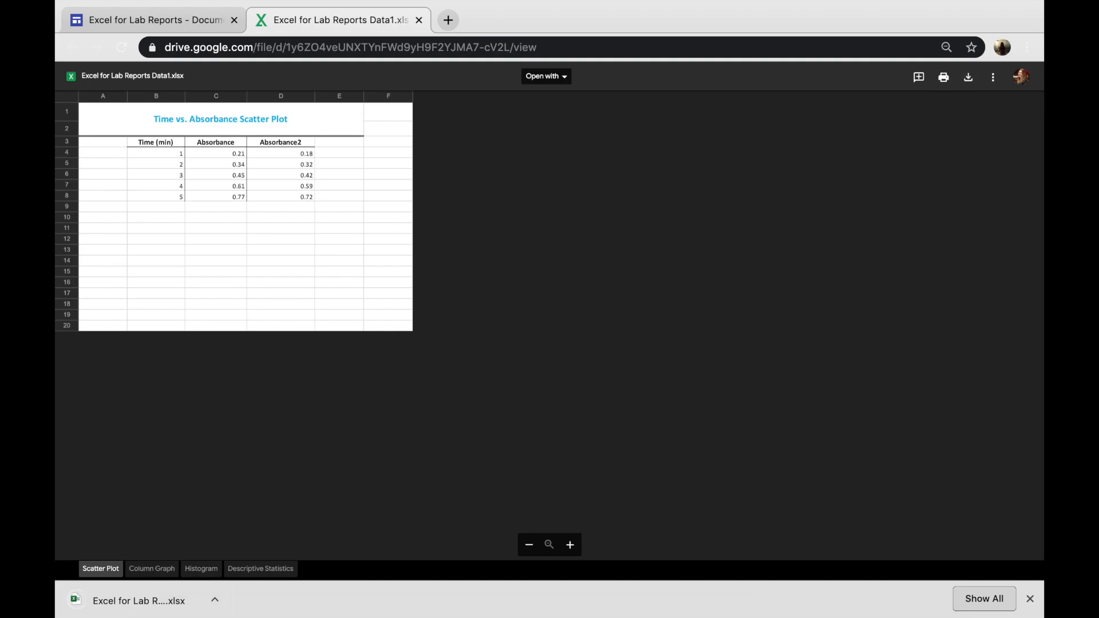
left_click(118, 611)
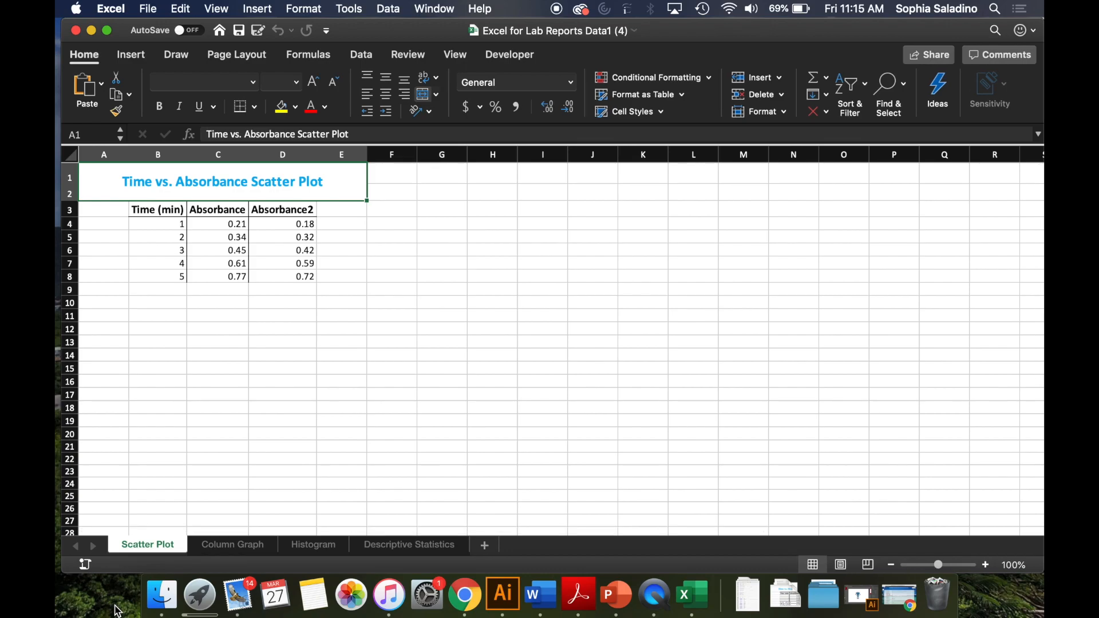
left_click(108, 31)
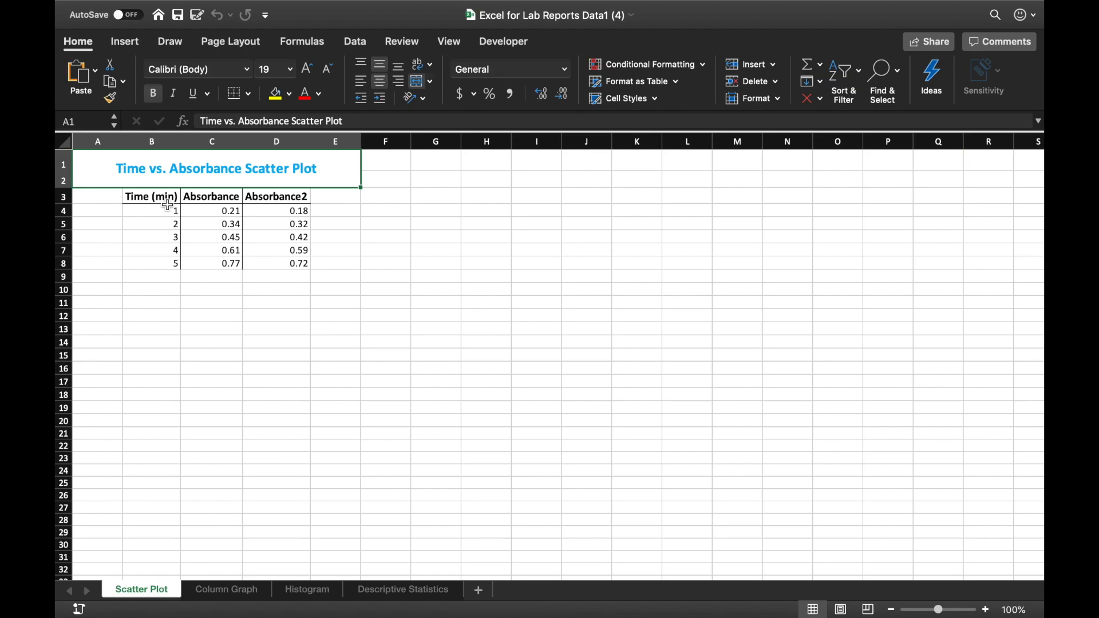
Insert a markers-only scatter chart from the Time and first Absorbance data in B4:C8
left_click_drag(165, 209, 221, 262)
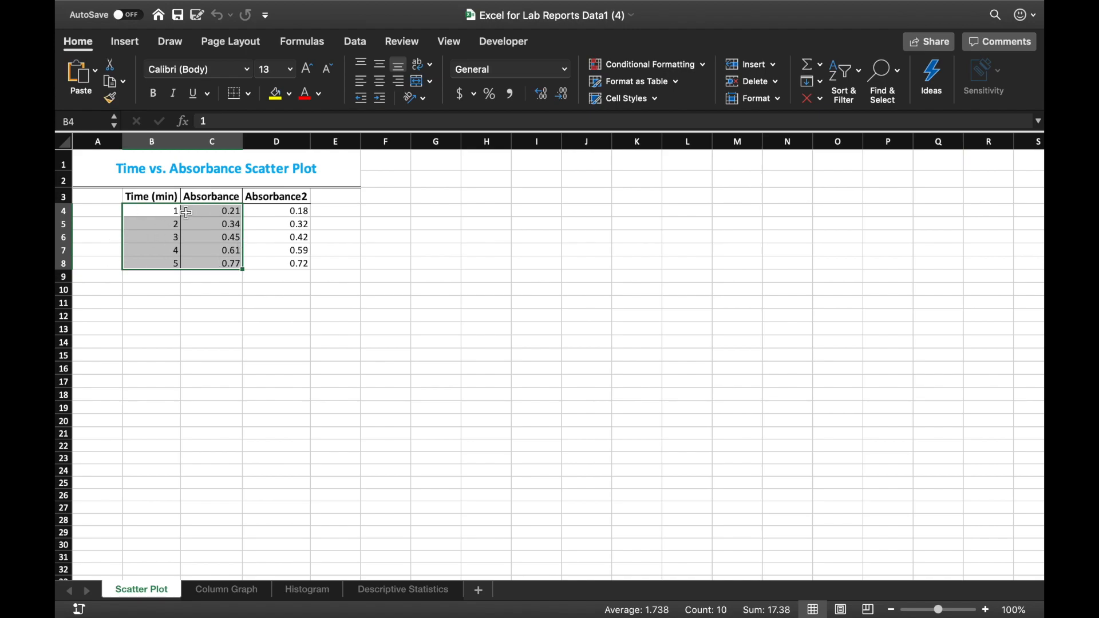
left_click(124, 44)
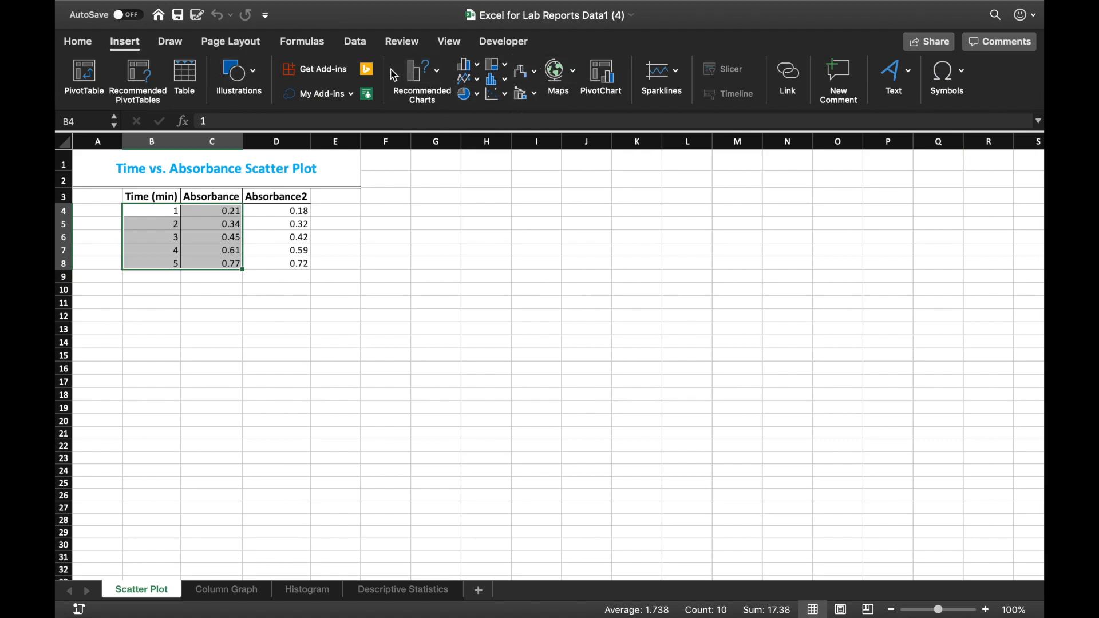
left_click(444, 77)
scroll(480, 341, "down", 5)
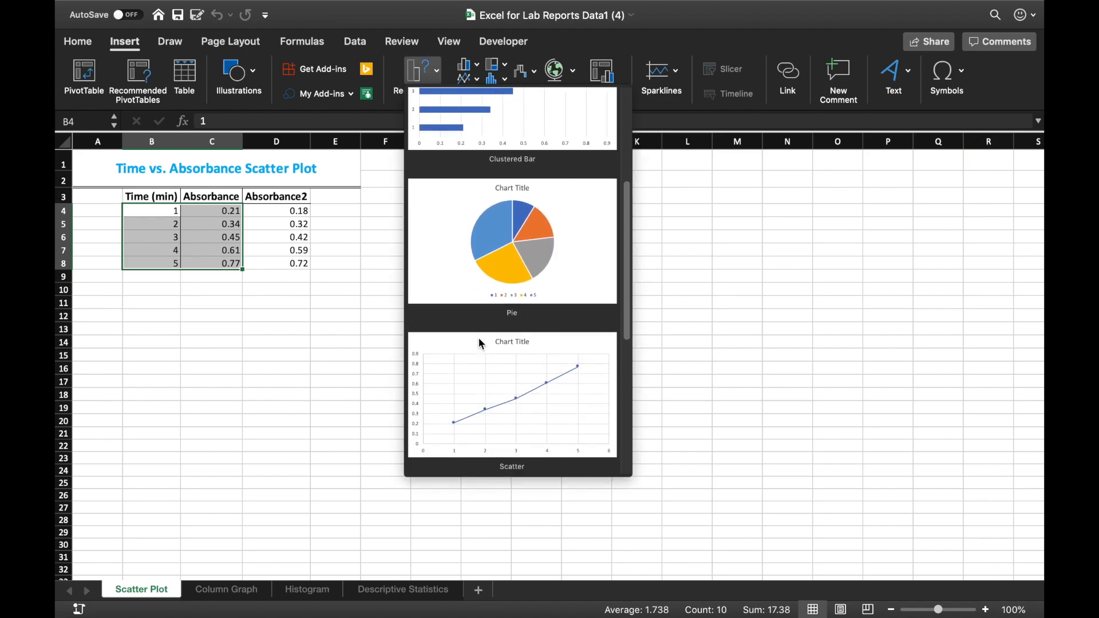
scroll(481, 344, "down", 3)
scroll(481, 343, "up", 6)
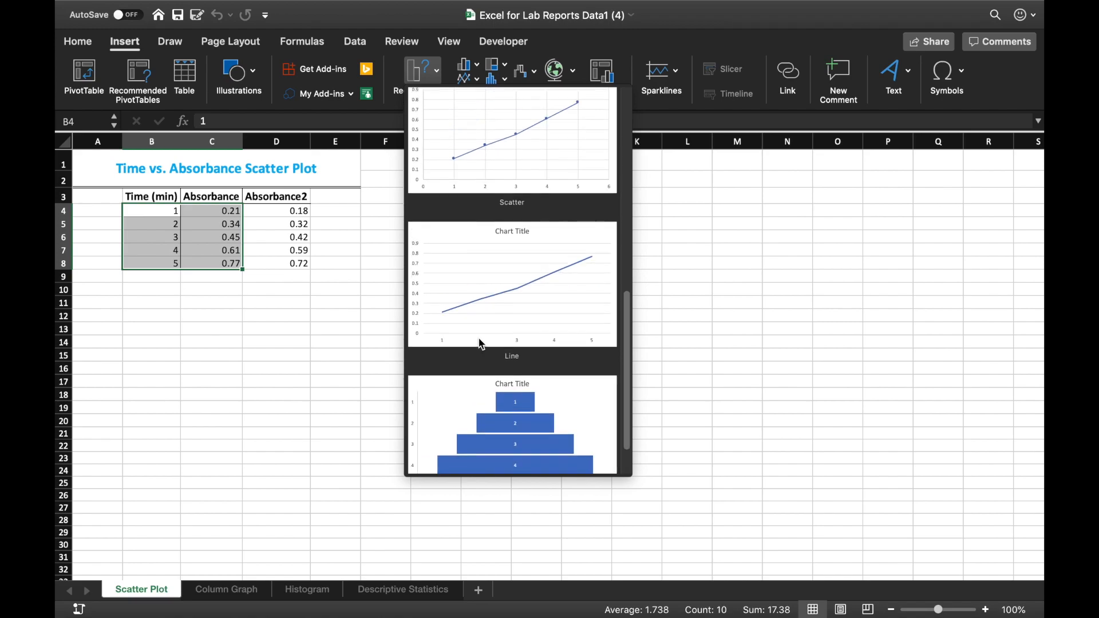
scroll(481, 343, "up", 3)
left_click(440, 76)
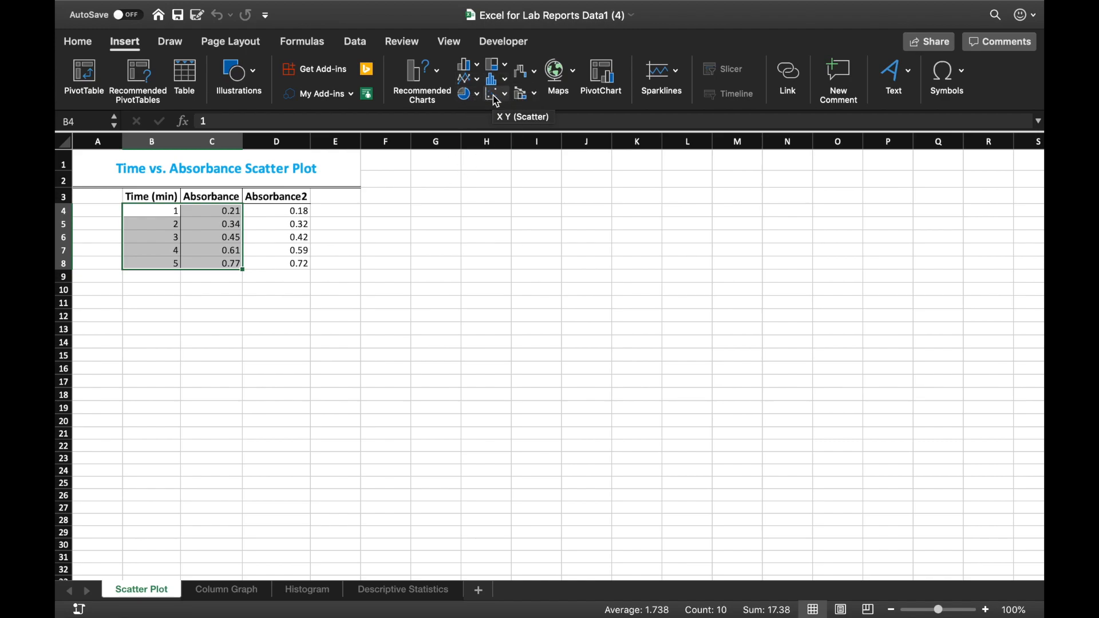
left_click(496, 95)
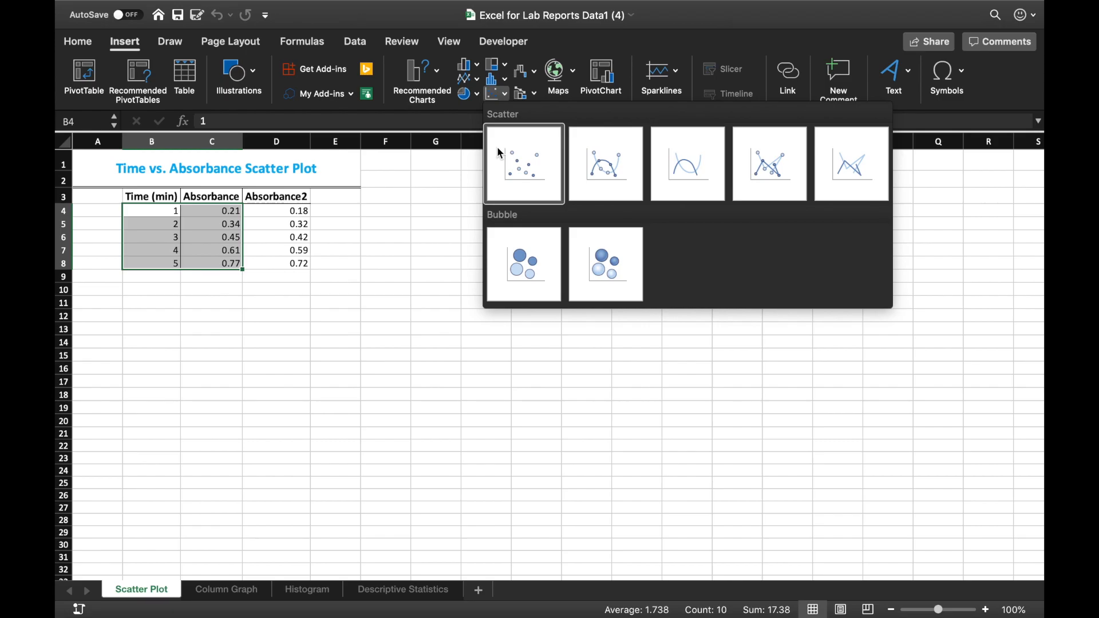
left_click(513, 157)
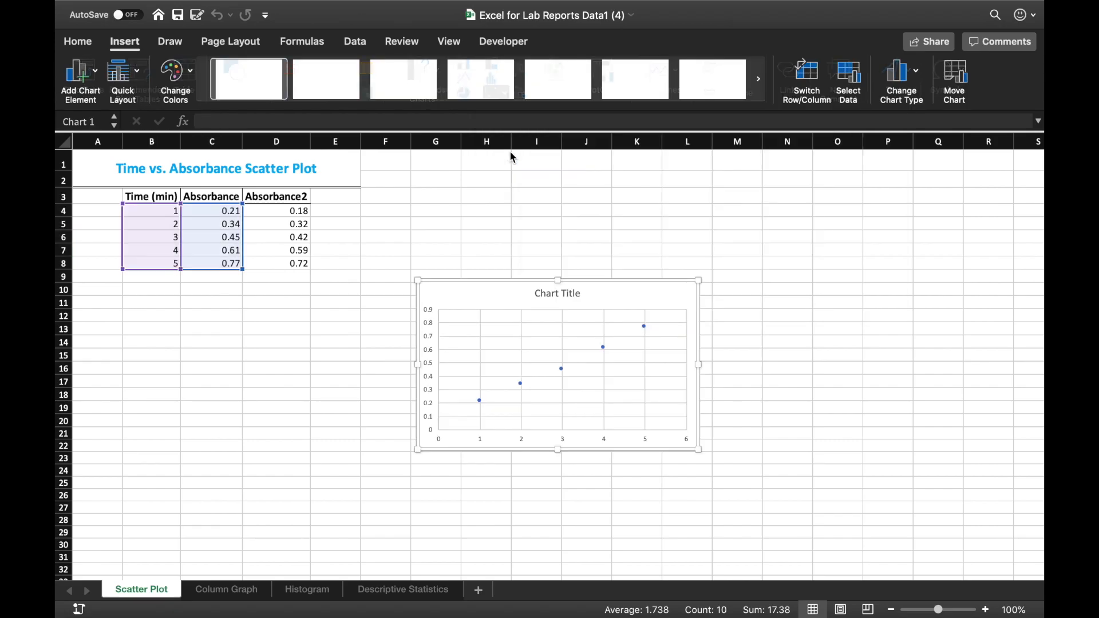
Move the chart beside the data table and enlarge it to span about columns F to P and rows 3 to 27
left_click_drag(490, 289, 429, 192)
left_click_drag(639, 355, 887, 512)
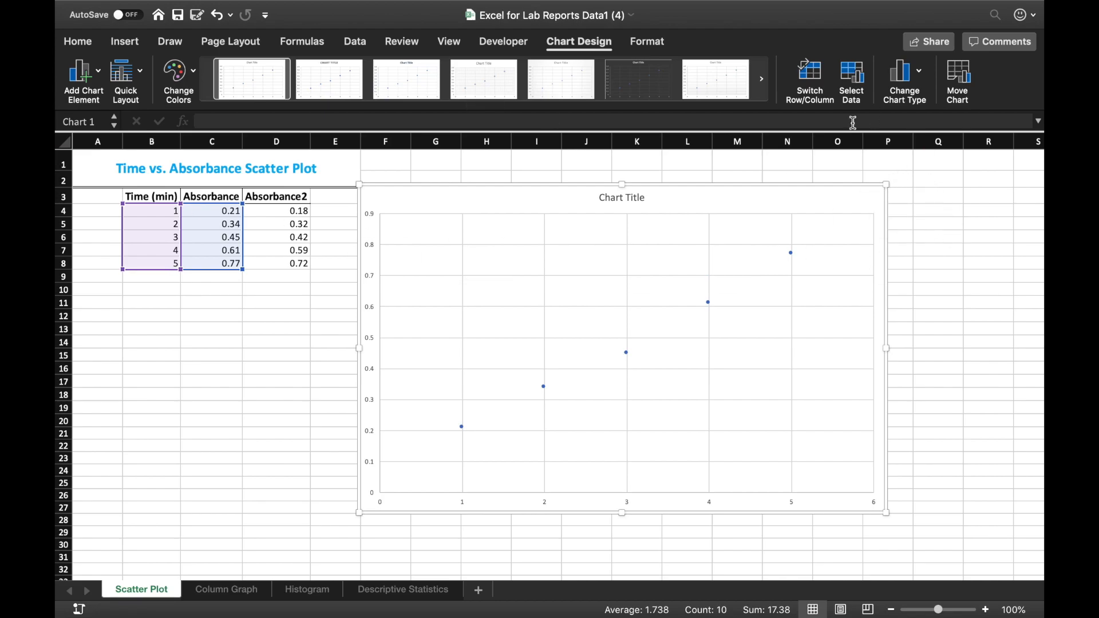
left_click(935, 265)
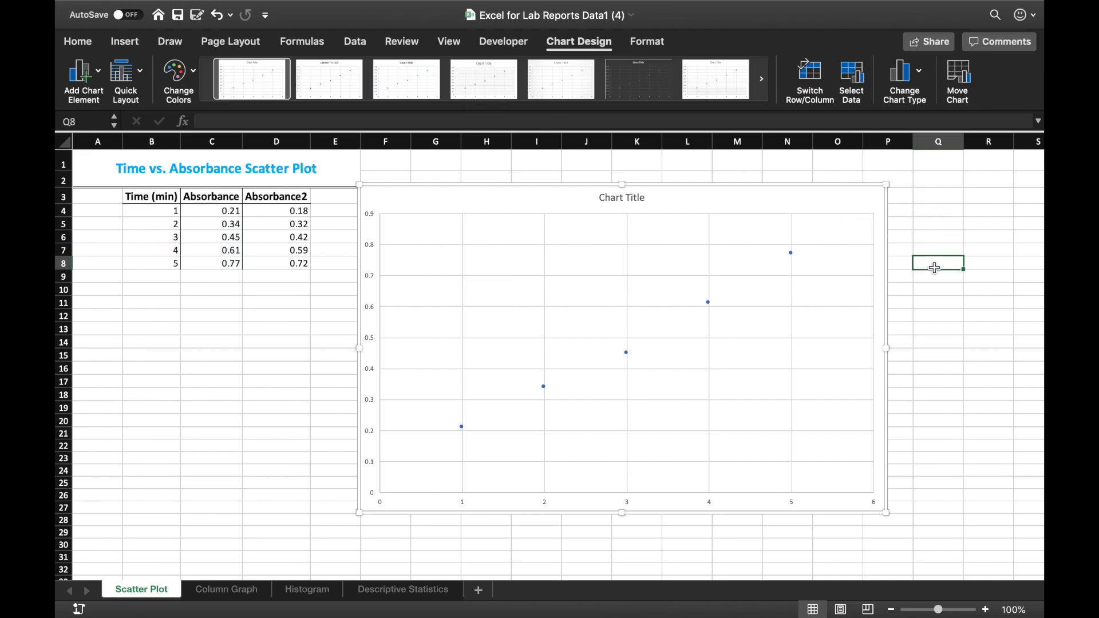
Replace the chart's placeholder title with "Time vs Absorbance"
left_click(493, 201)
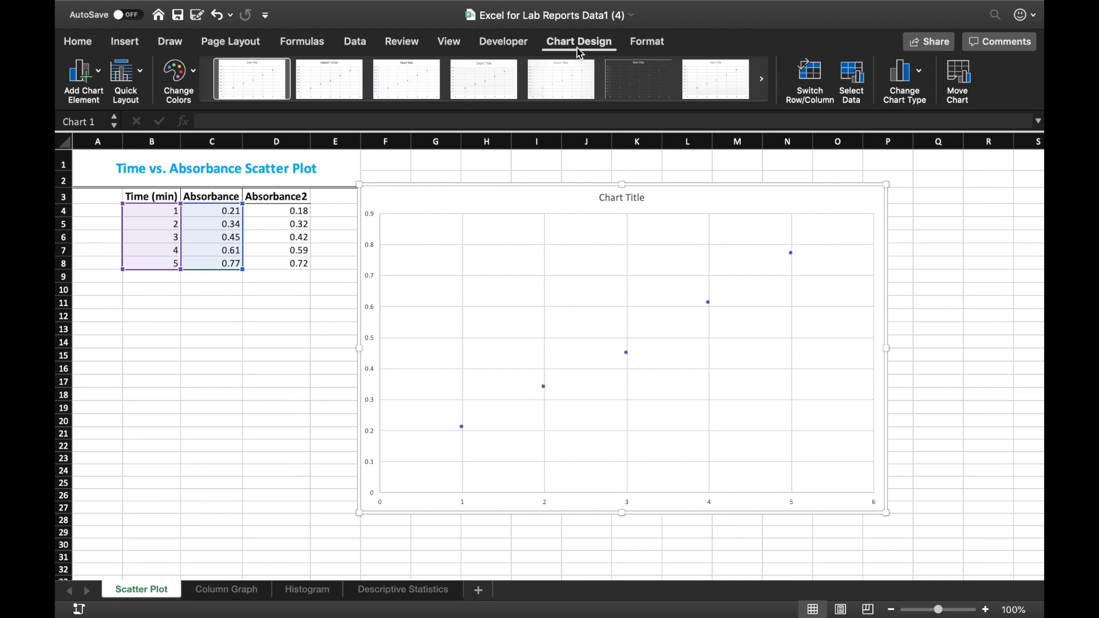
left_click(94, 80)
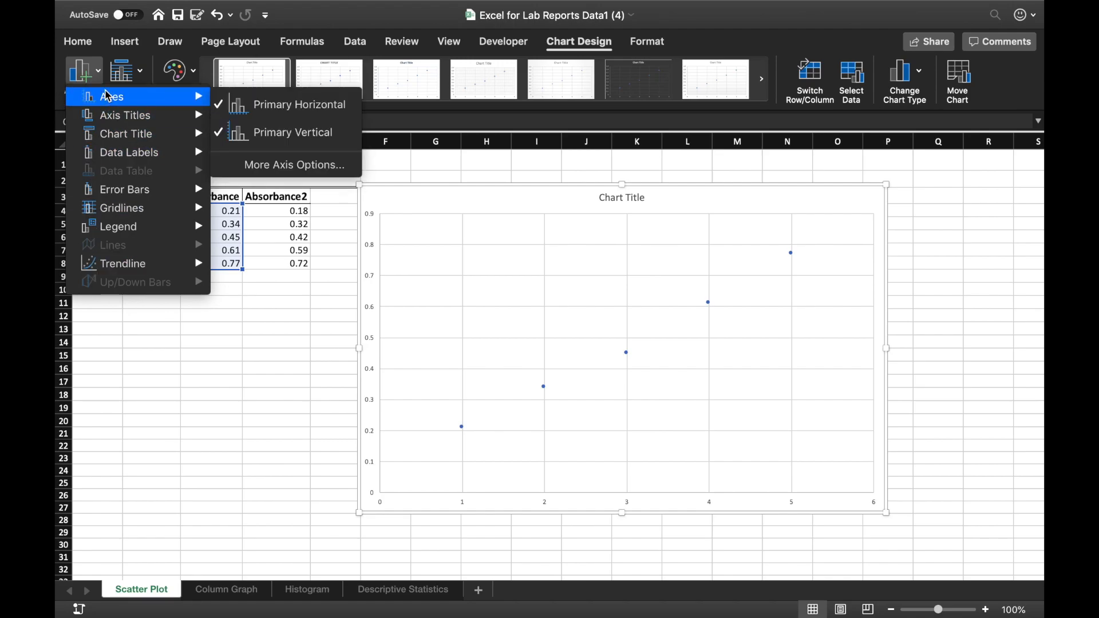
mouse_move(121, 269)
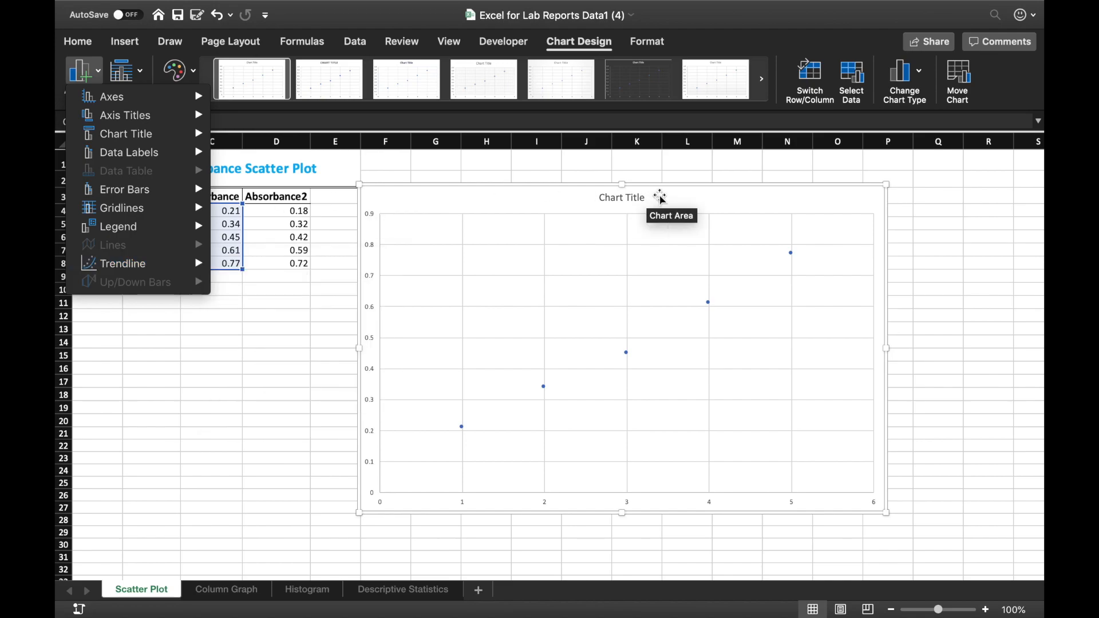
left_click(637, 200)
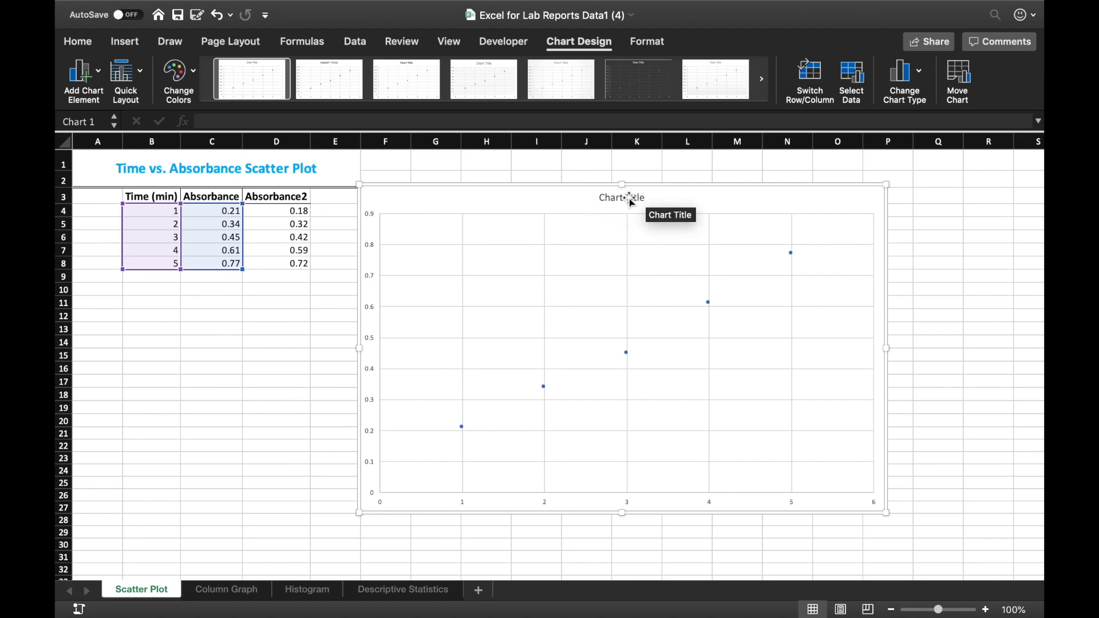
double_click(630, 198)
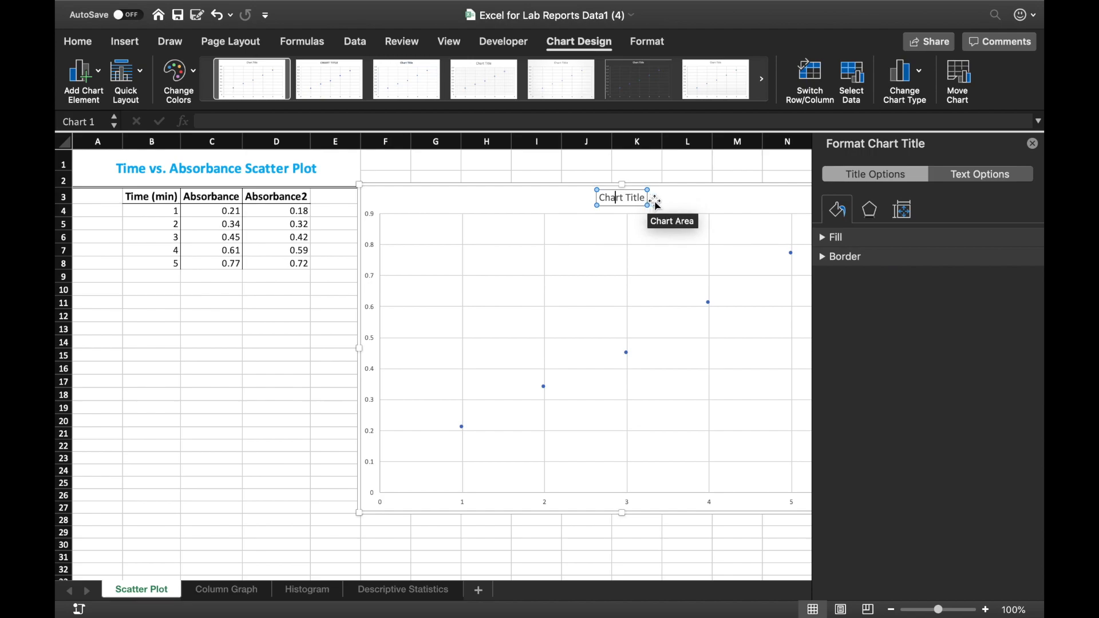
left_click_drag(644, 198, 593, 207)
type("Tim")
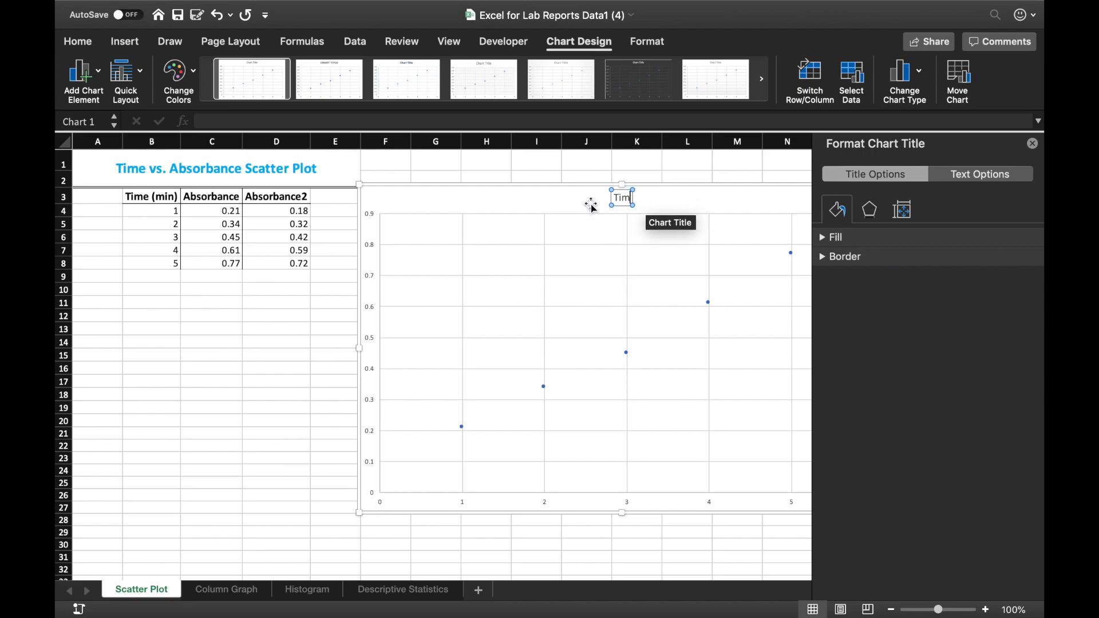
type("e vs Absorbance")
left_click(1032, 143)
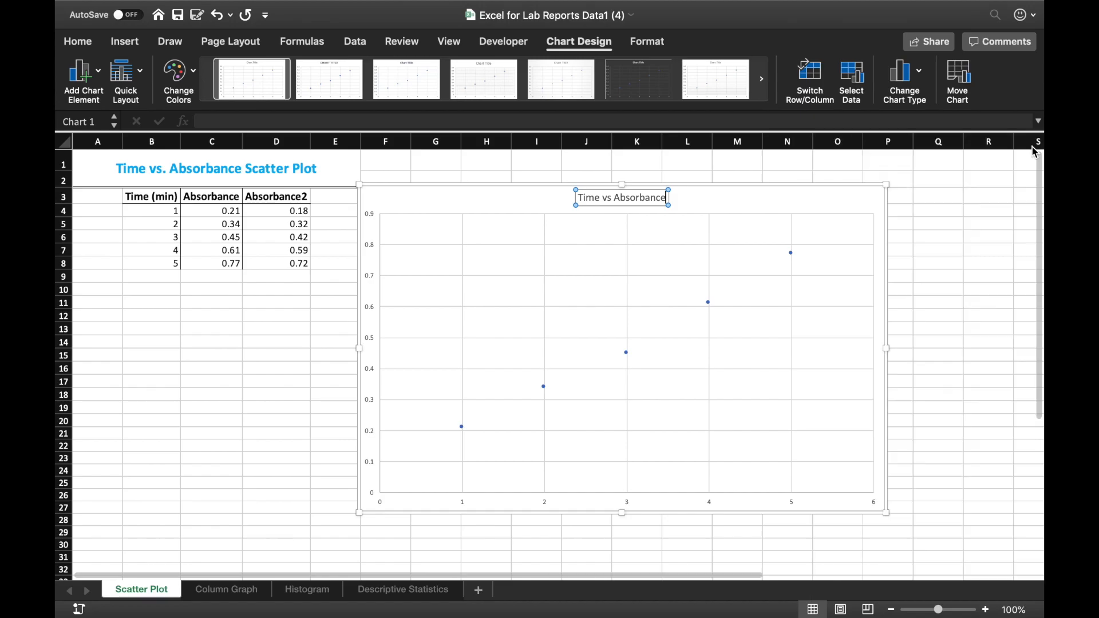
left_click(623, 172)
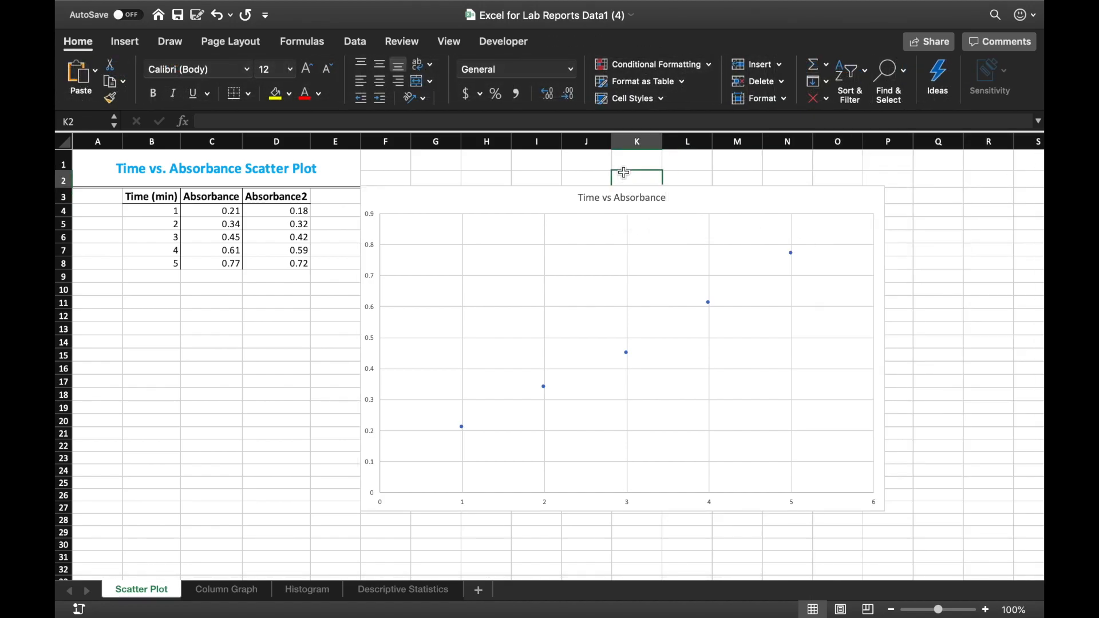
Add a primary horizontal axis title to the scatter chart reading "Time (min)"
left_click(485, 197)
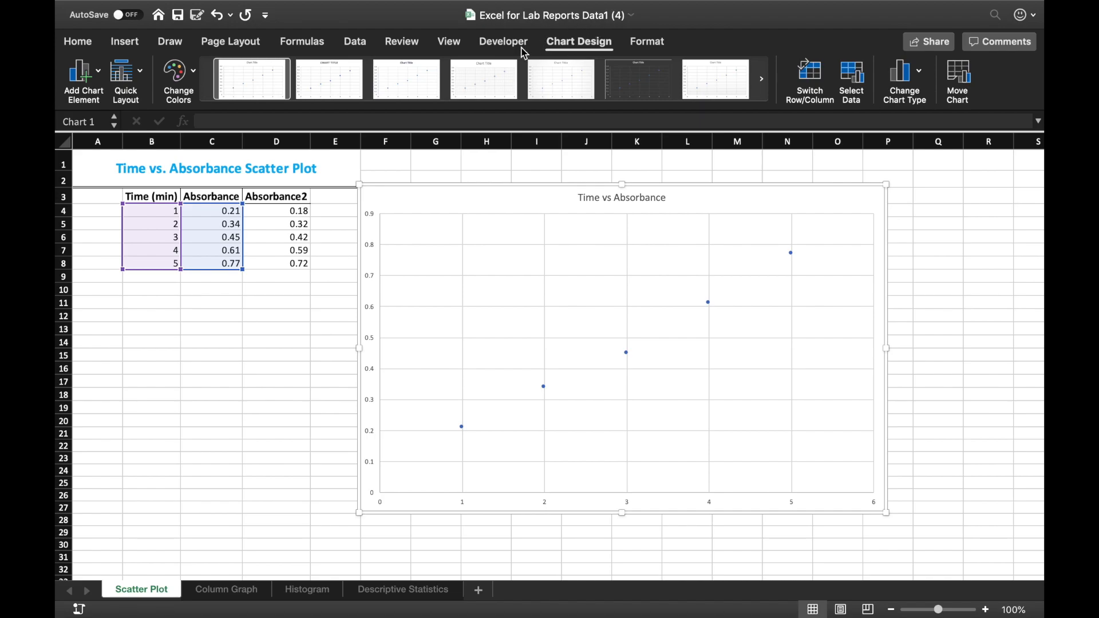
left_click(85, 77)
mouse_move(102, 122)
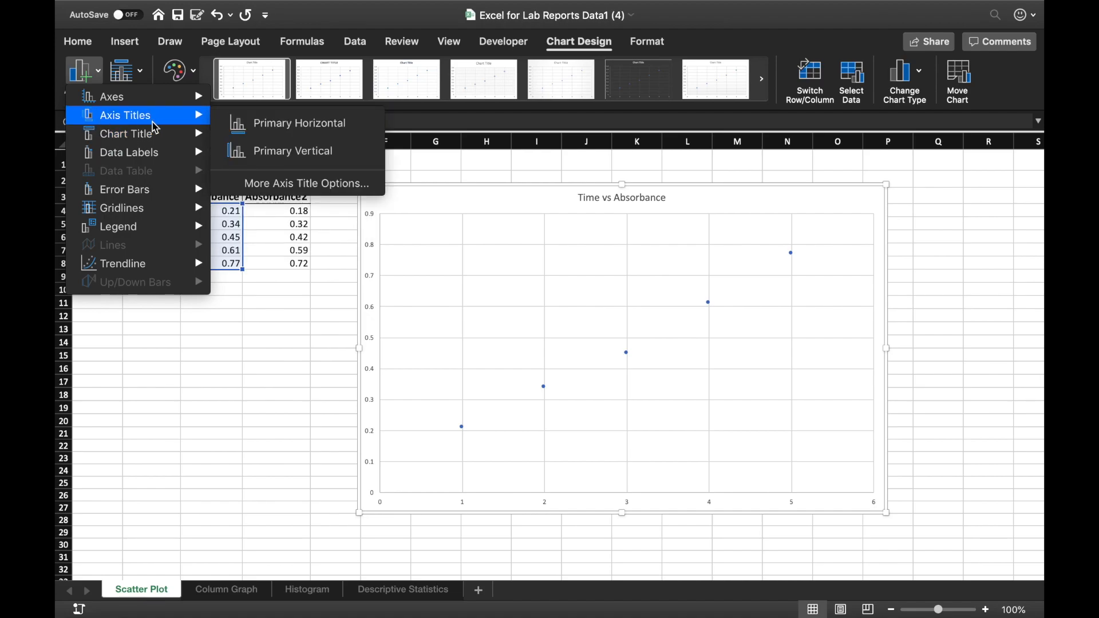
left_click(251, 130)
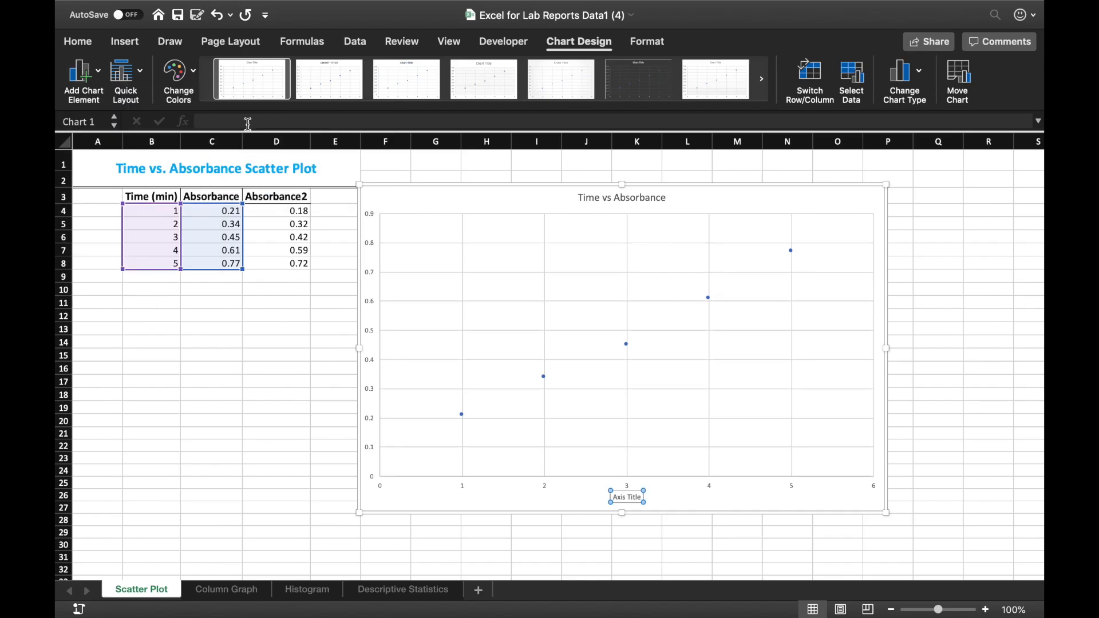
triple_click(628, 497)
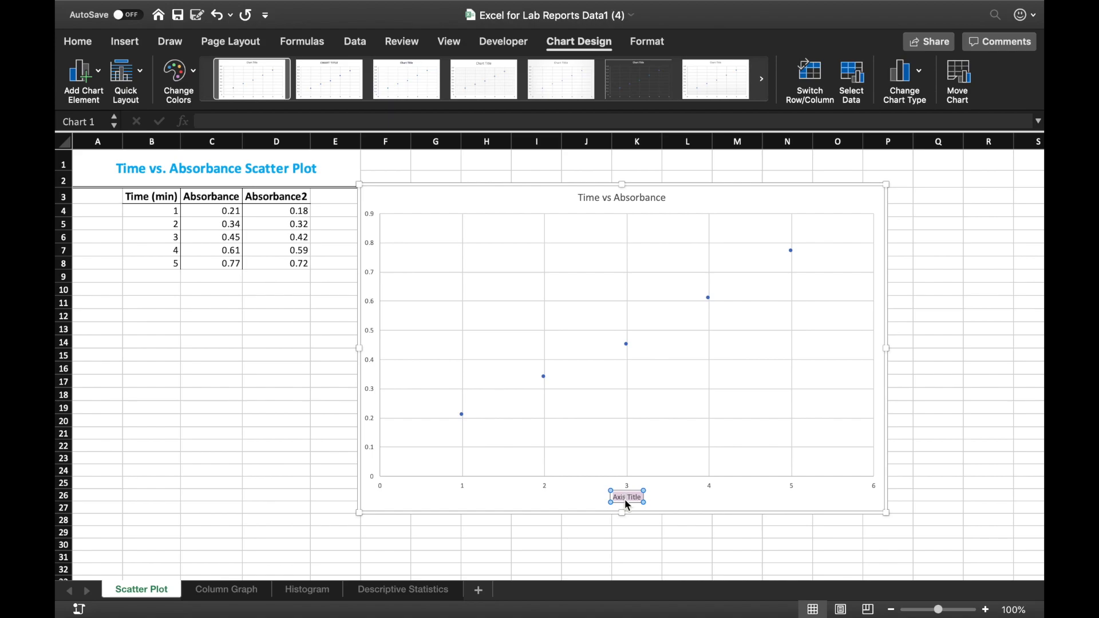
type("Time (min)")
Add a primary vertical axis title to the scatter chart reading "Absorbance"
left_click(80, 74)
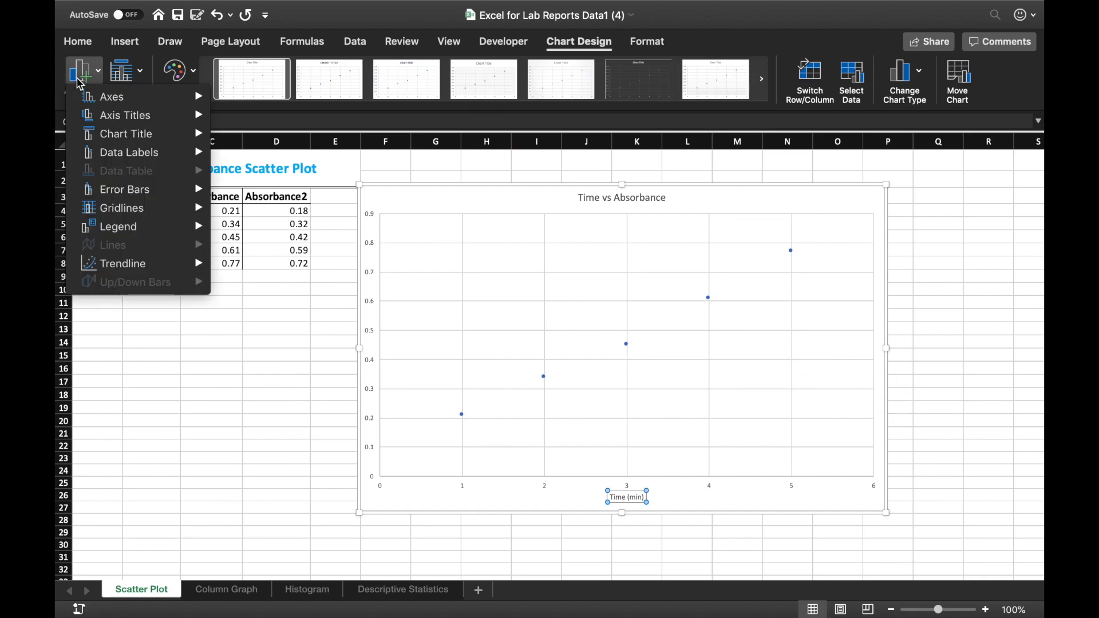
mouse_move(101, 117)
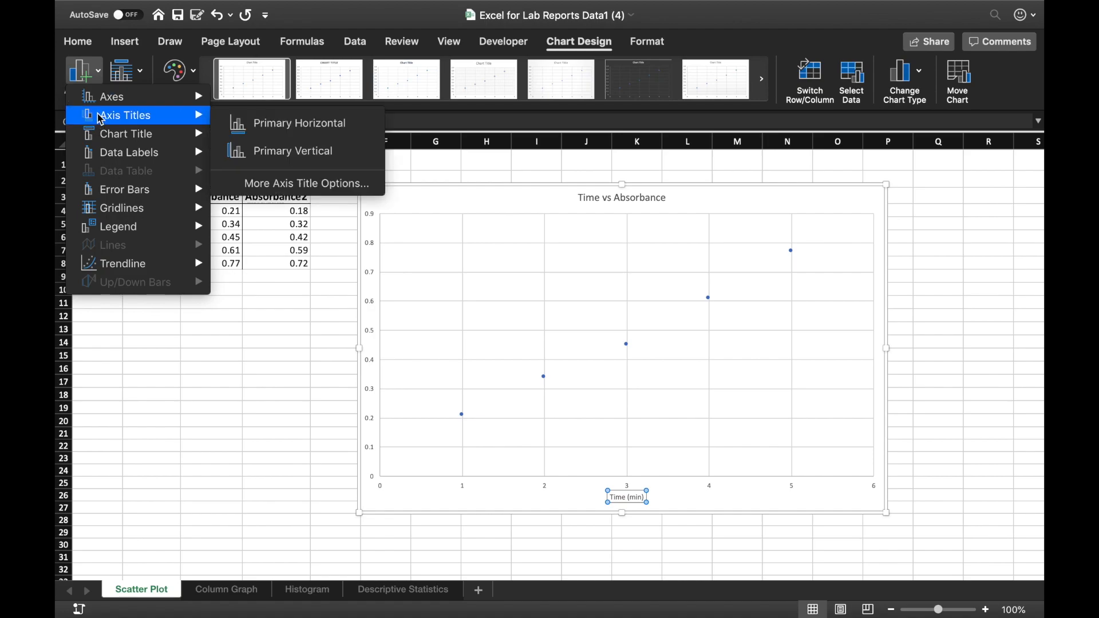
left_click(269, 153)
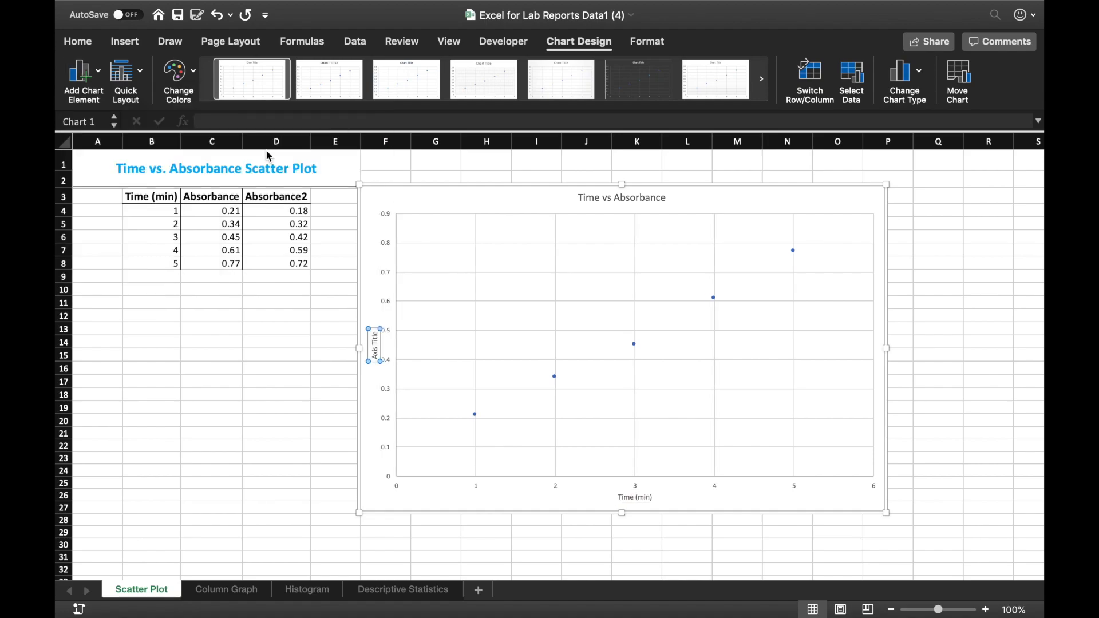
triple_click(375, 341)
key("BackSpace")
type("Absorbance")
left_click(951, 364)
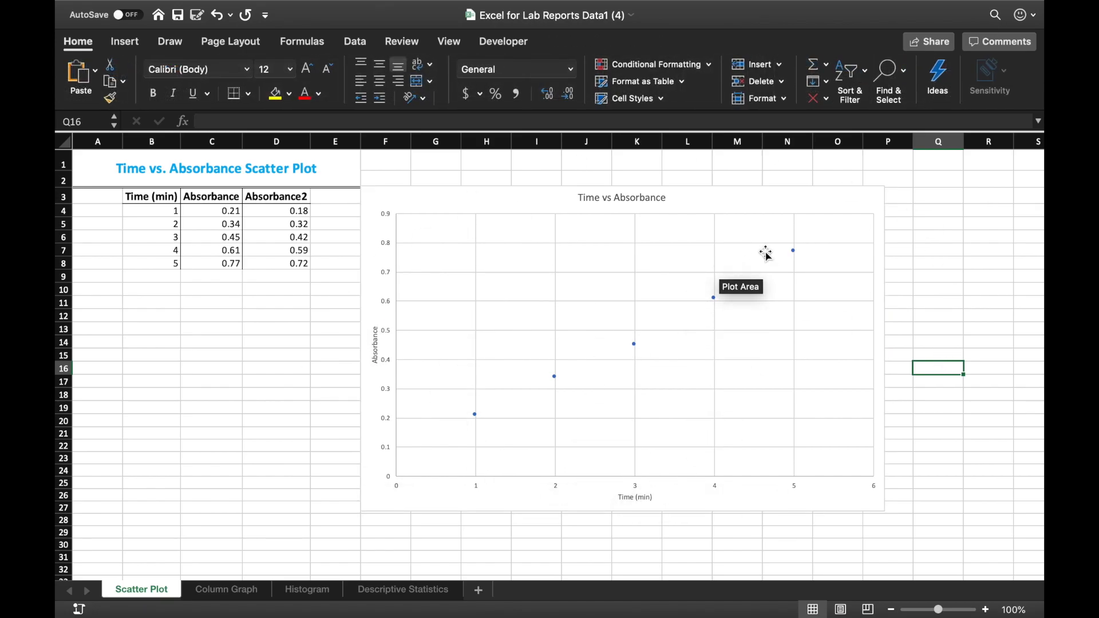
Add a legend to the scatter chart in the Left position and open its formatting options
left_click(766, 204)
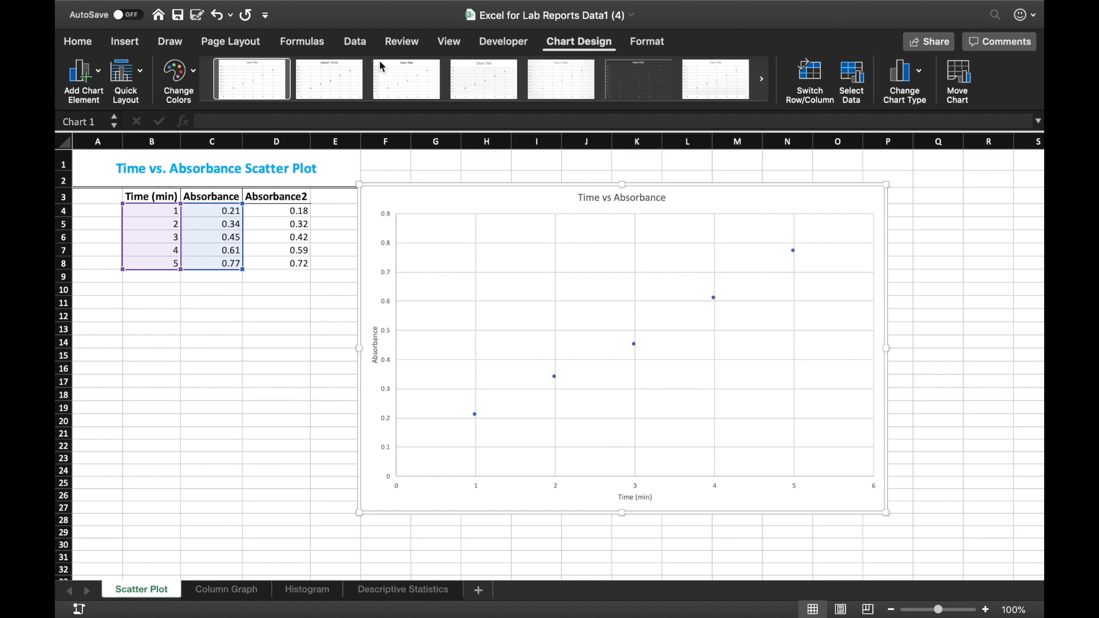
left_click(76, 76)
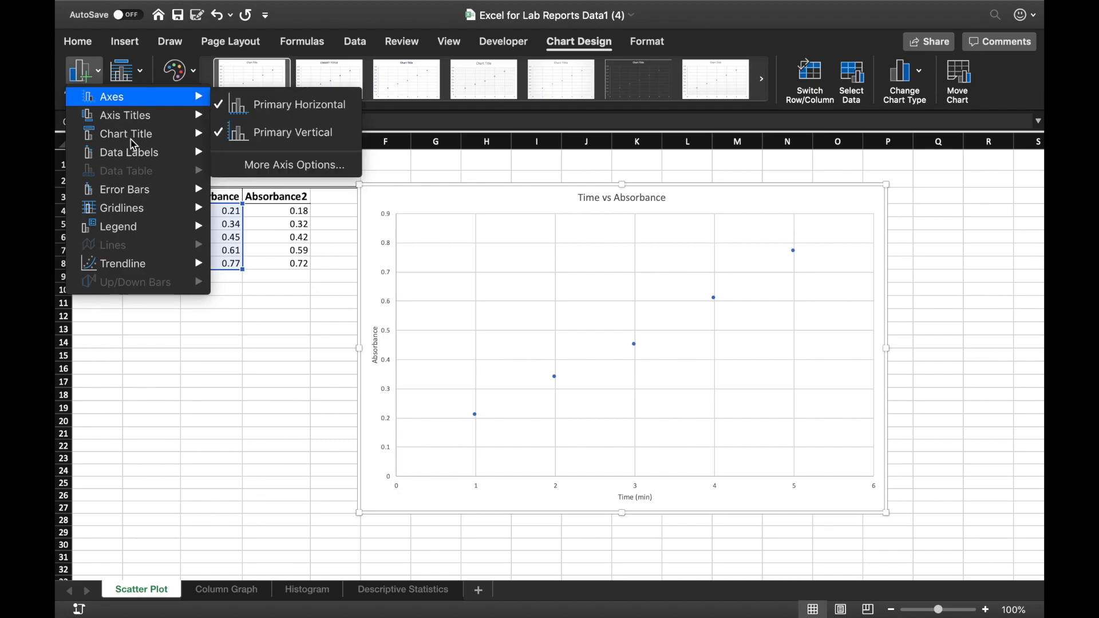
mouse_move(148, 229)
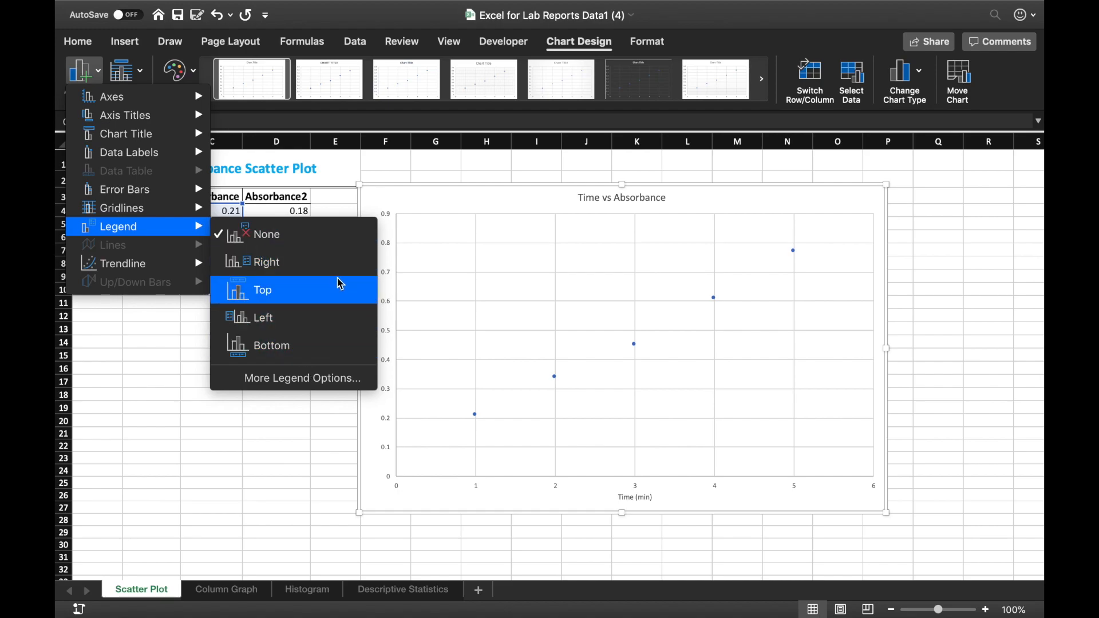
left_click(292, 325)
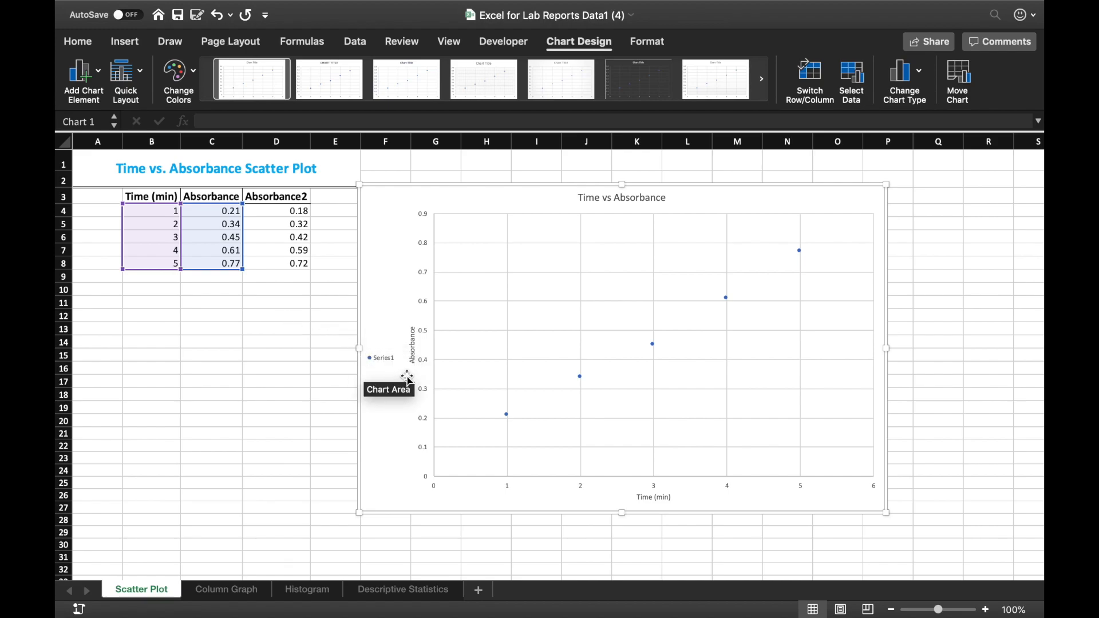
double_click(382, 361)
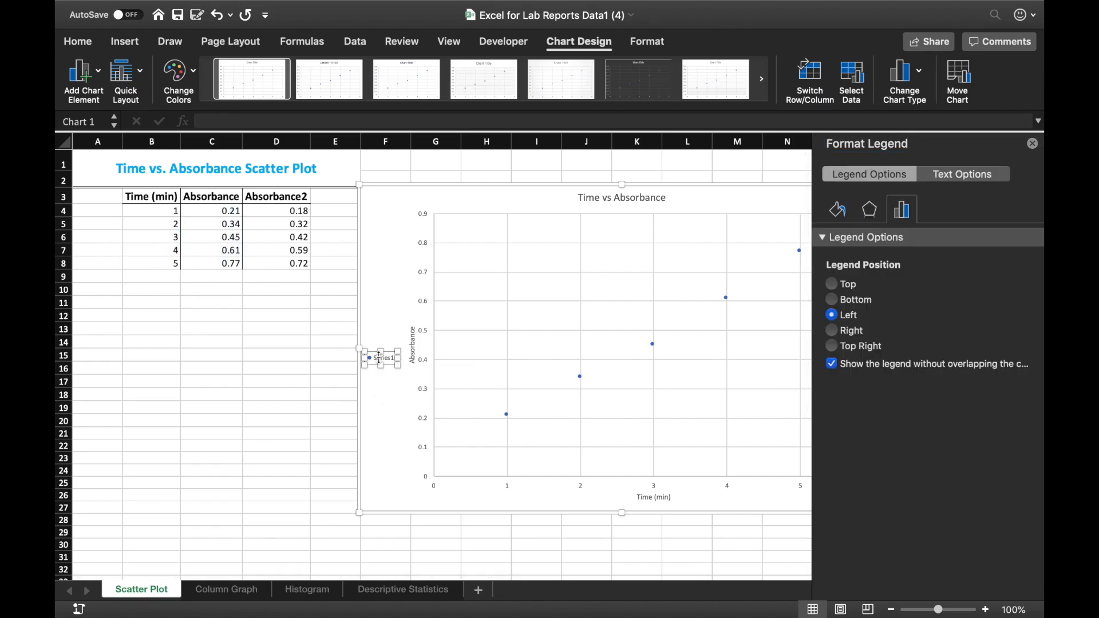
Name the chart's data series from header cell C3 ("Absorbance") in the data source settings, and deselect the chart
left_click(1037, 148)
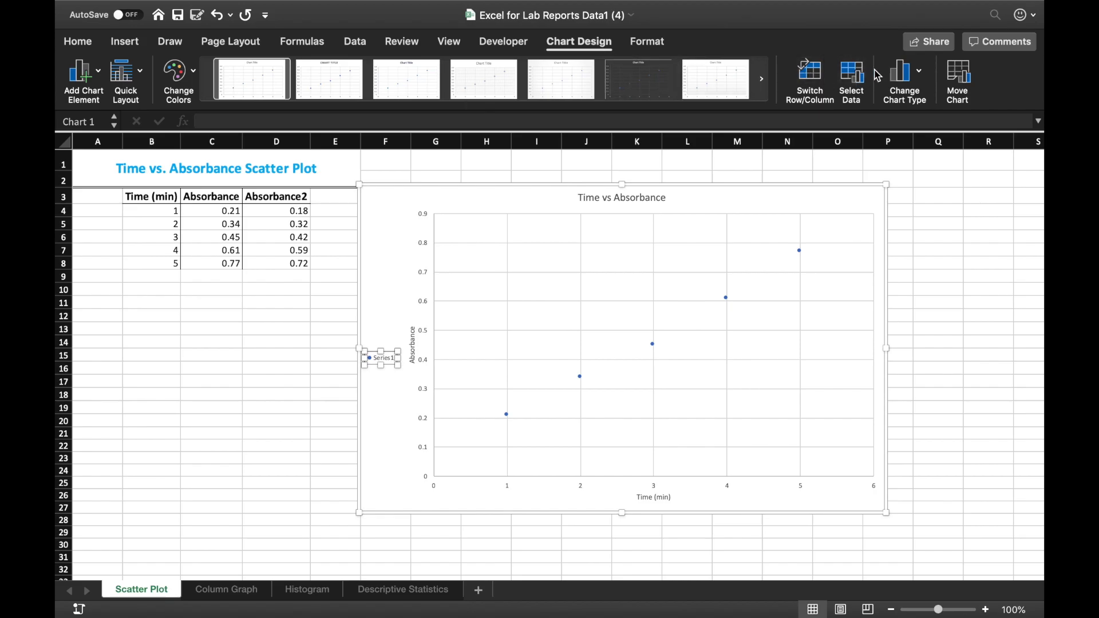
left_click(852, 76)
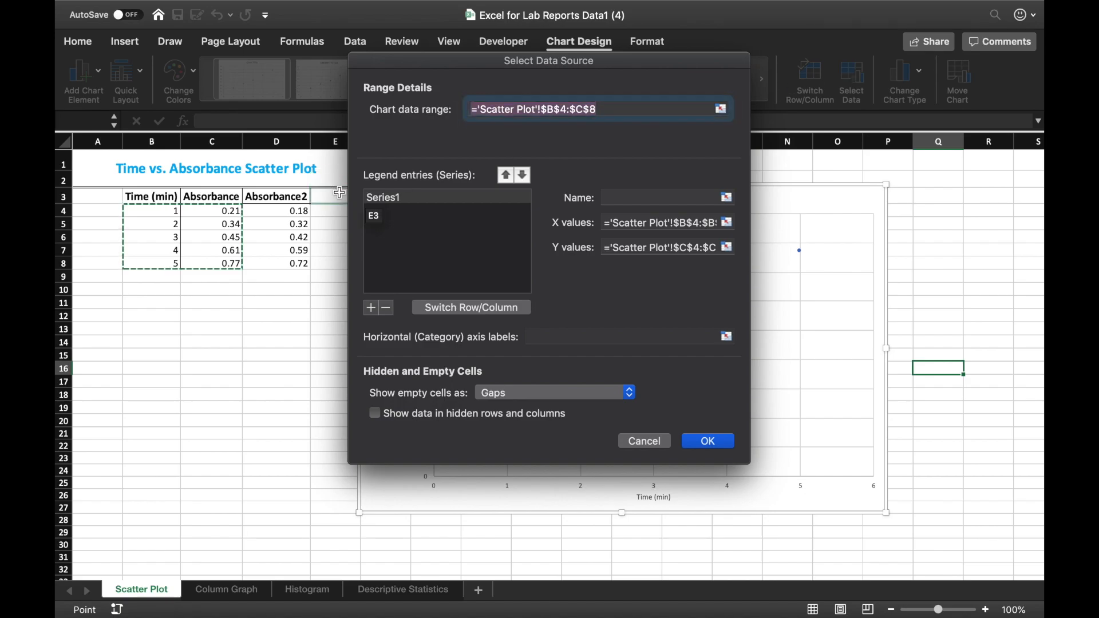
left_click(401, 200)
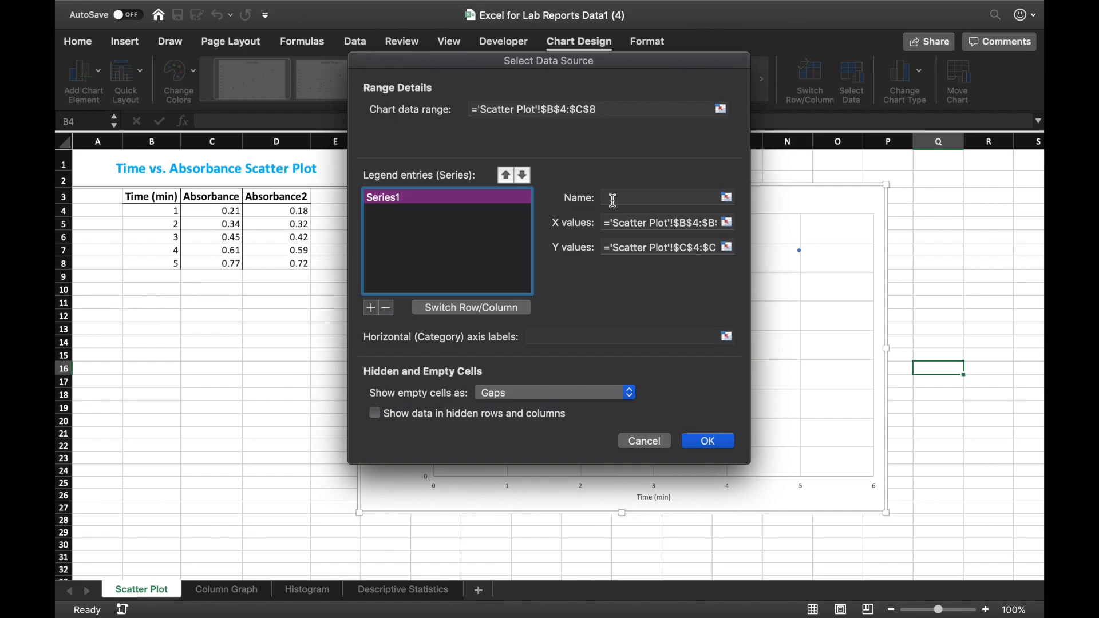
left_click(728, 199)
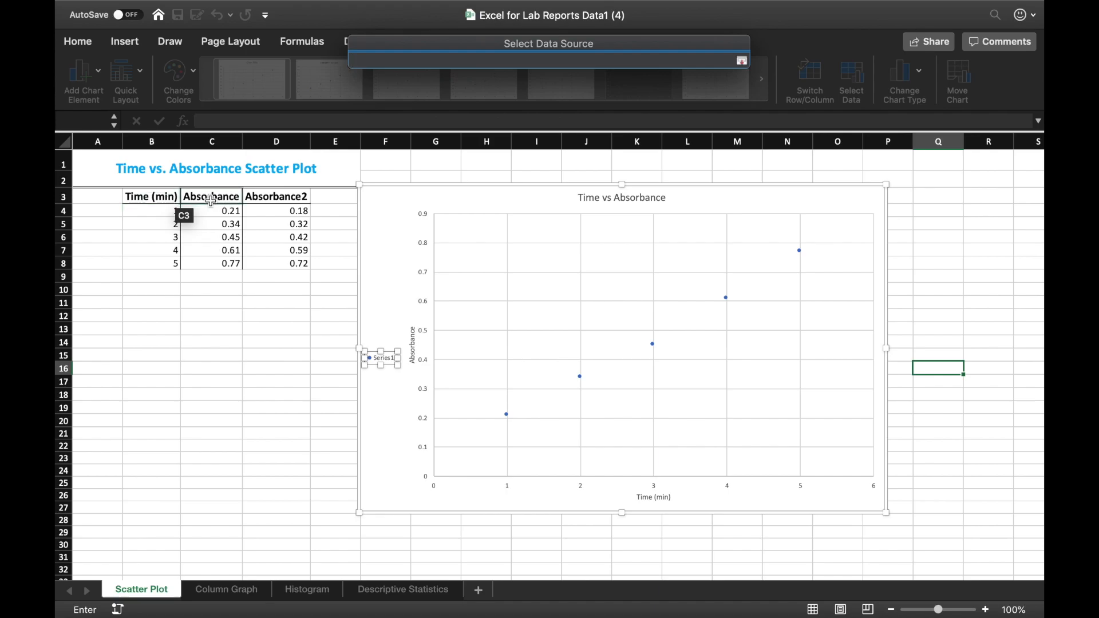
left_click(213, 198)
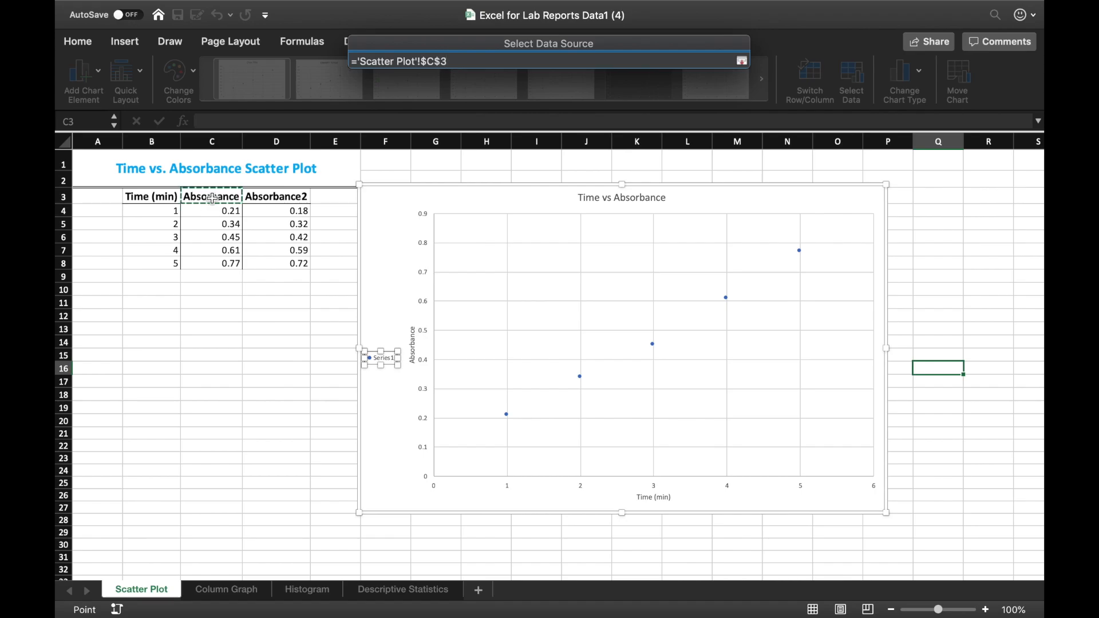
key("Return")
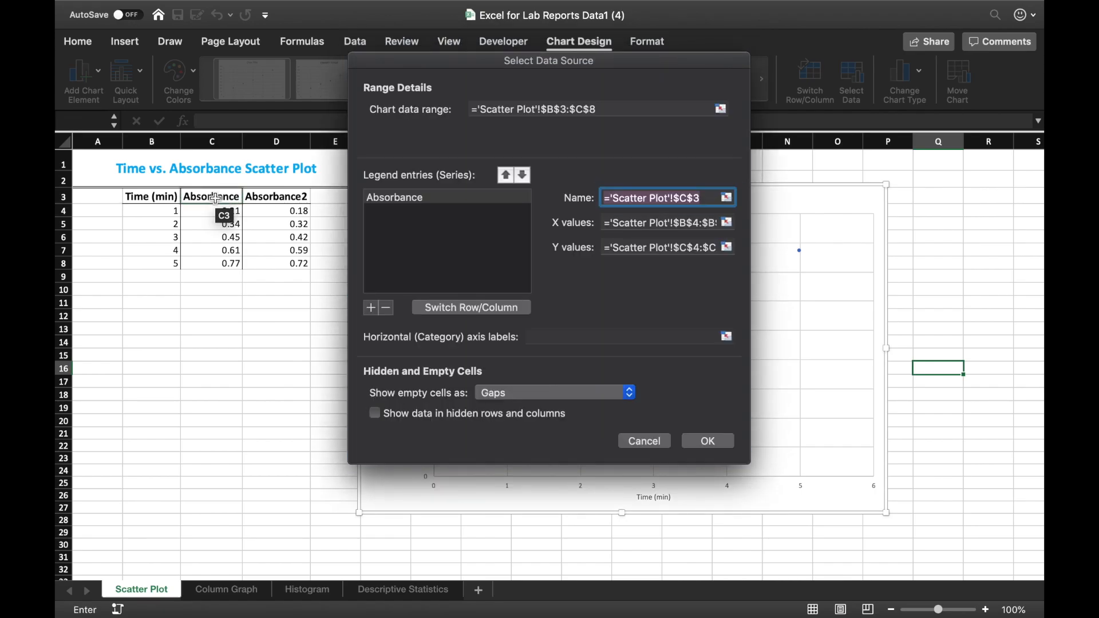
left_click(393, 201)
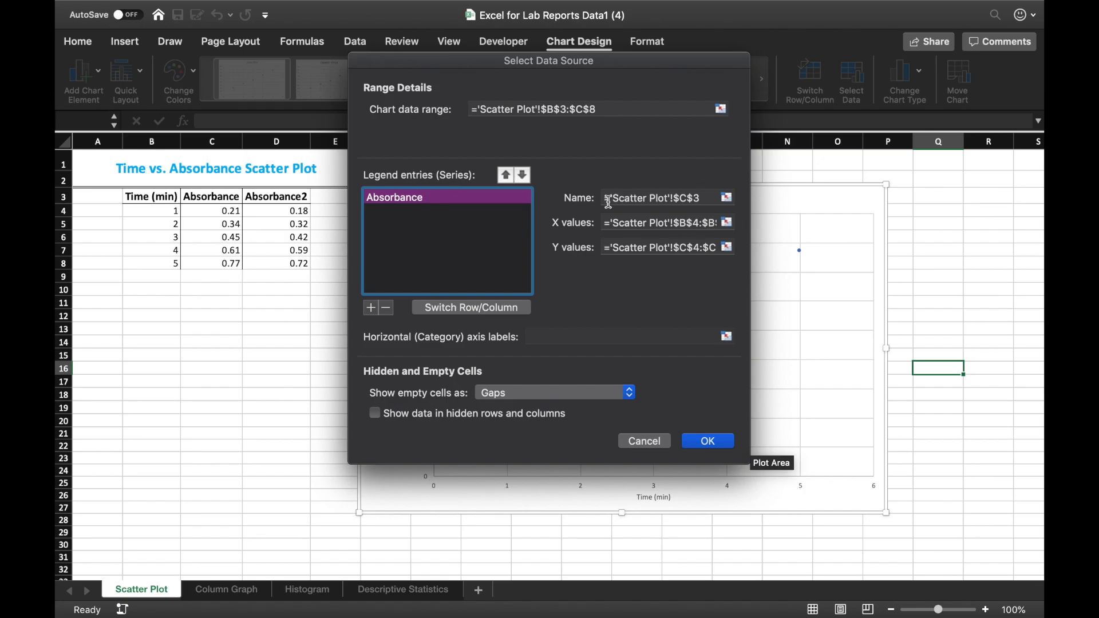
left_click(710, 442)
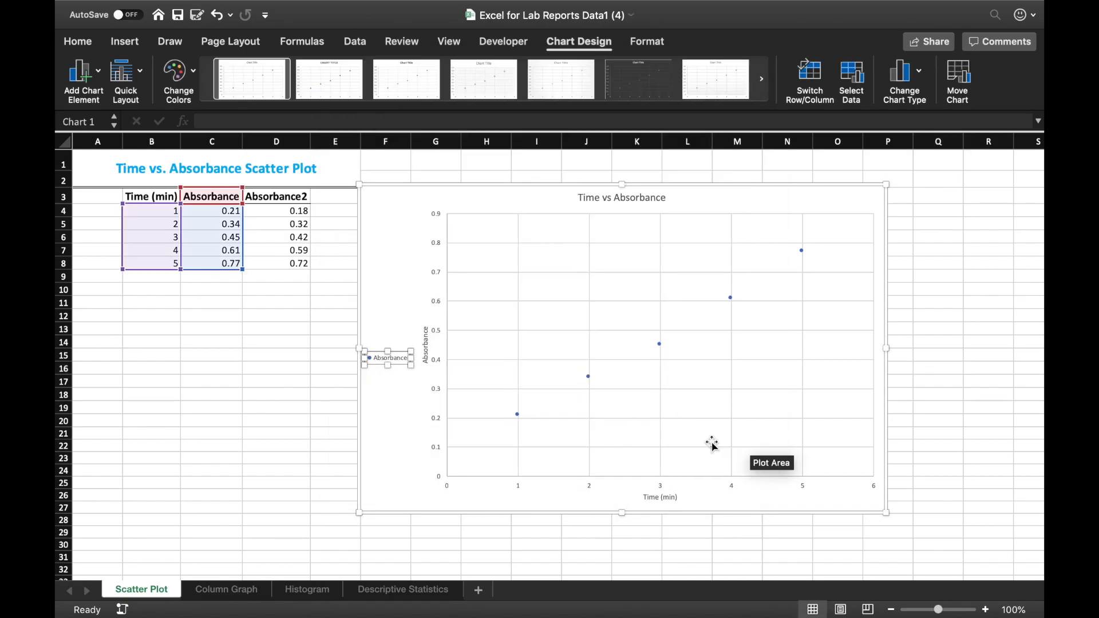
left_click(278, 407)
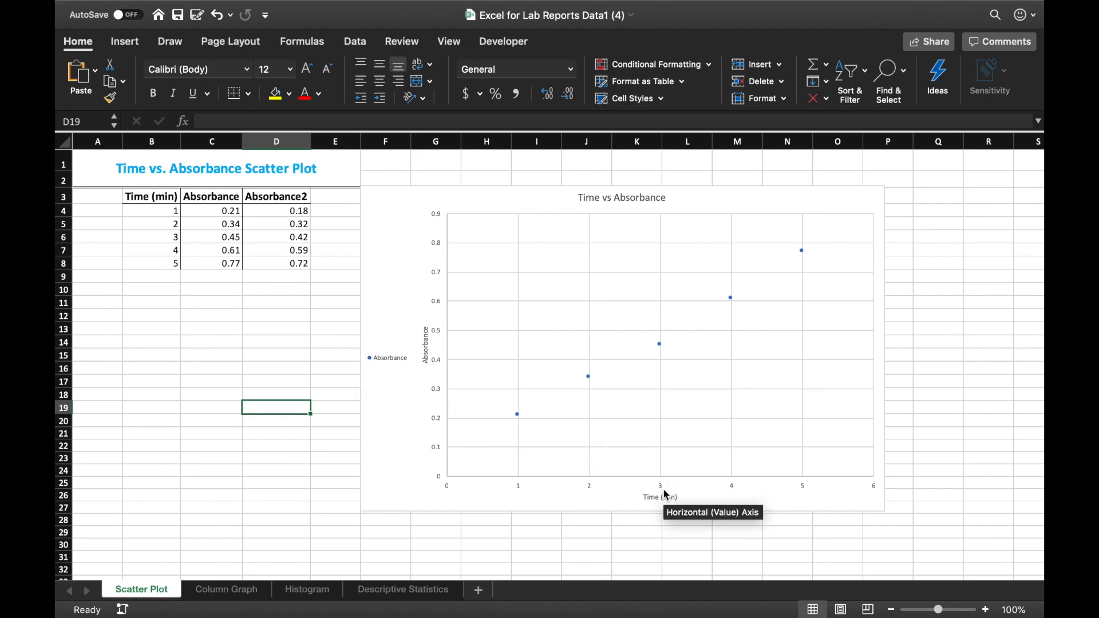
Set the maximum bound of the scatter chart's horizontal time axis to 5
left_click(734, 492)
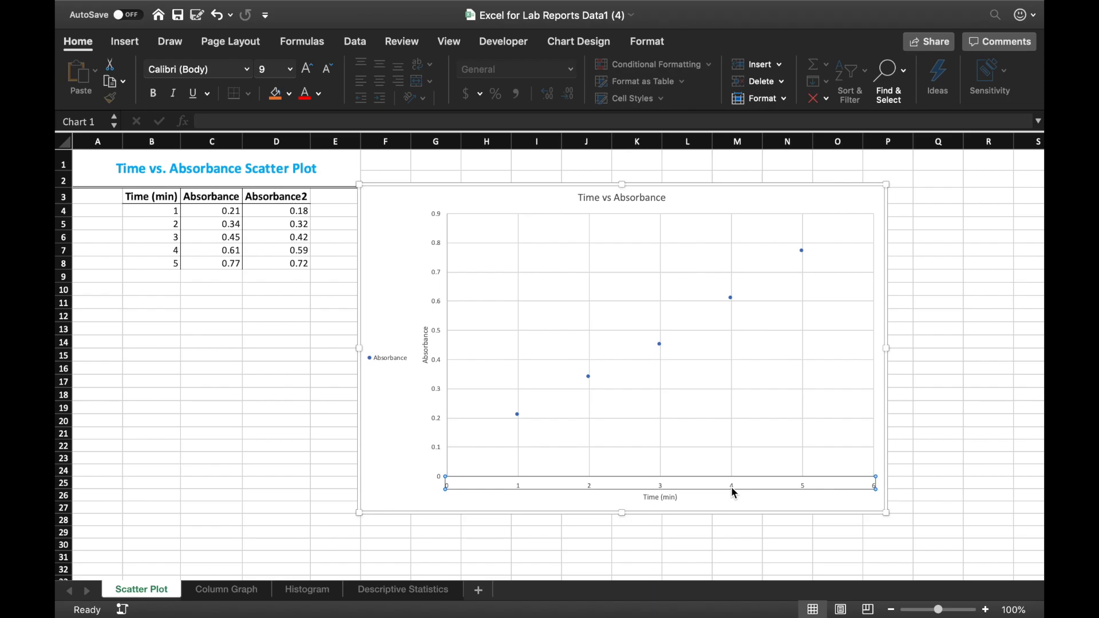
double_click(734, 492)
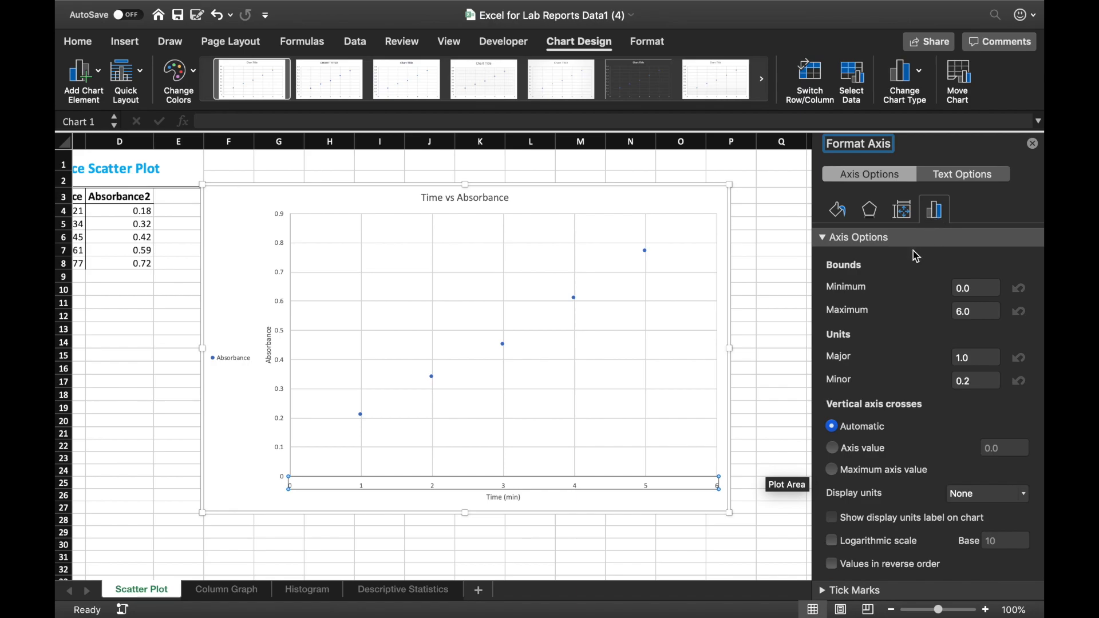
scroll(919, 359, "down", 2)
scroll(918, 359, "up", 2)
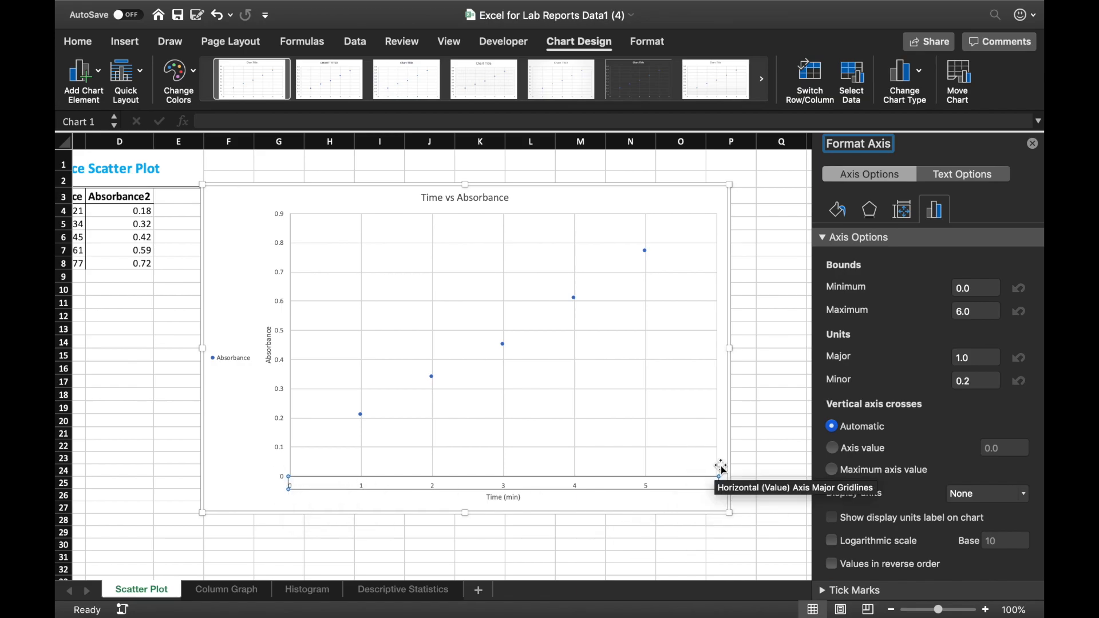
scroll(711, 494, "down", 1)
scroll(711, 495, "up", 4)
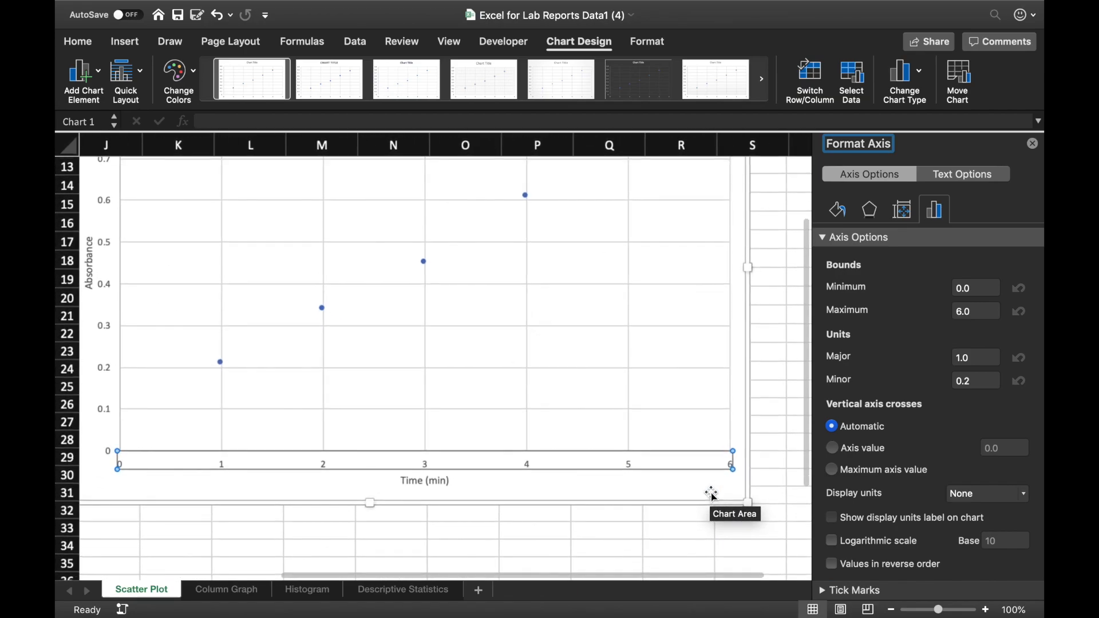
scroll(713, 496, "up", 4)
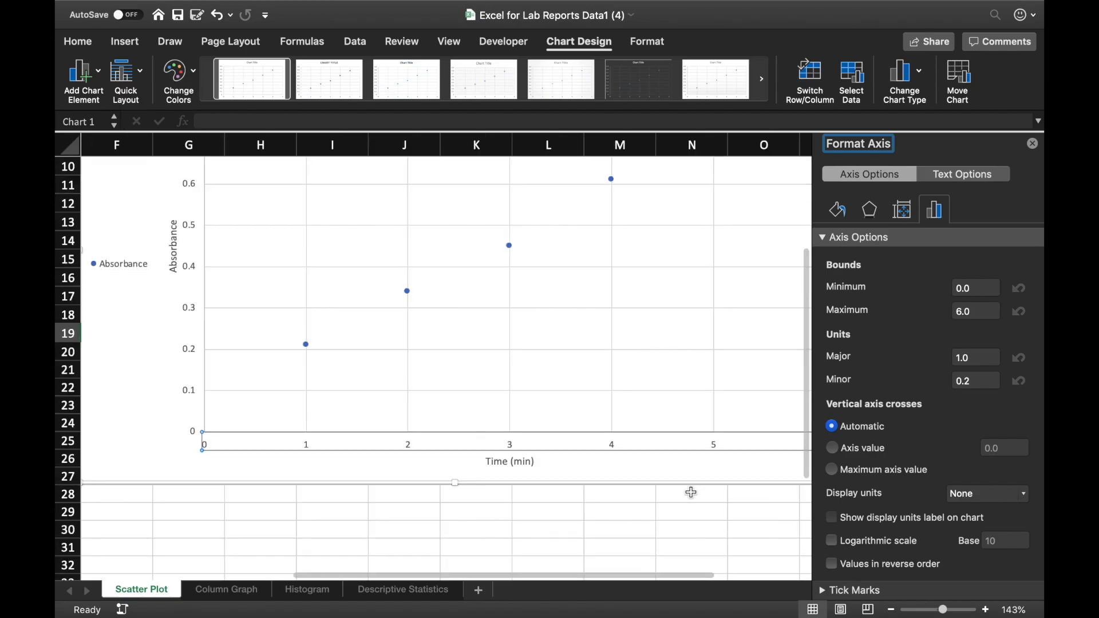
scroll(692, 490, "right", 3)
scroll(692, 490, "down", 1)
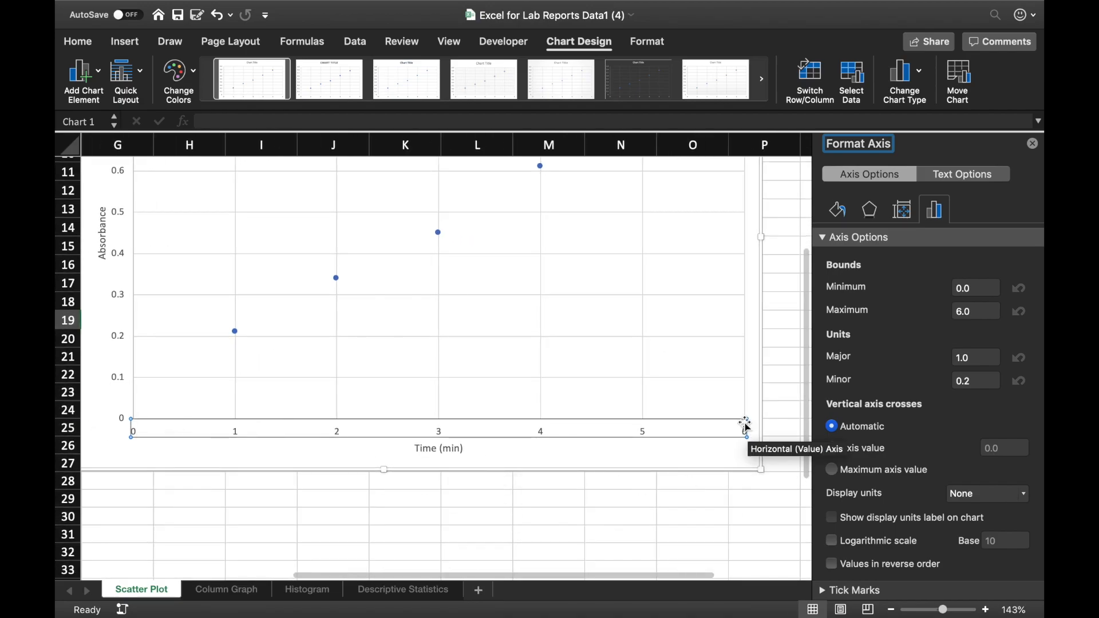
scroll(741, 420, "up", 5)
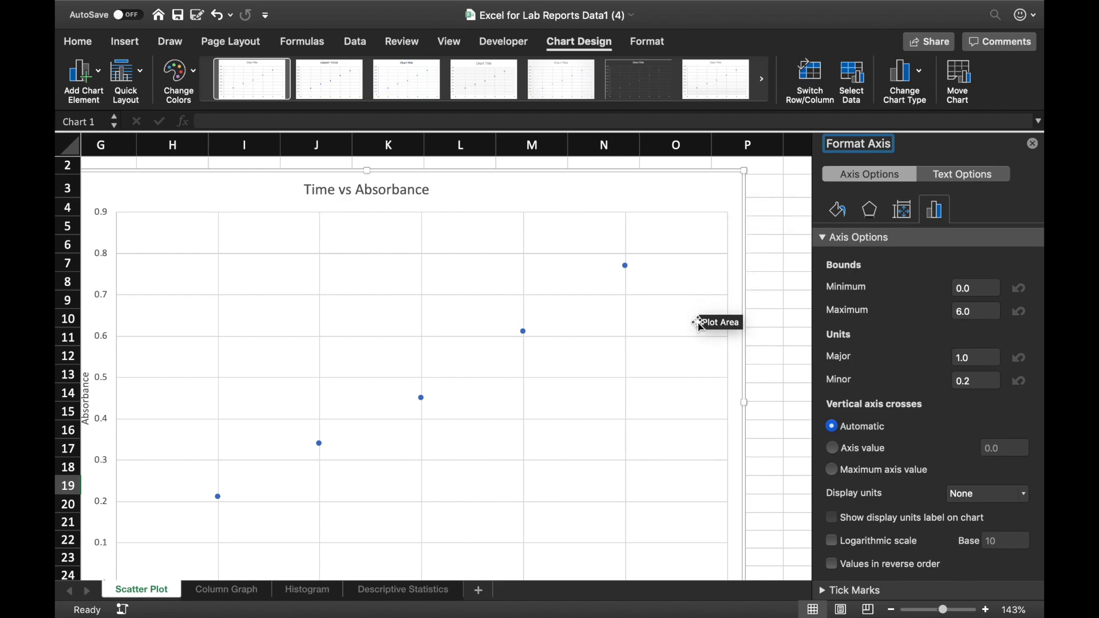
scroll(700, 324, "down", 3)
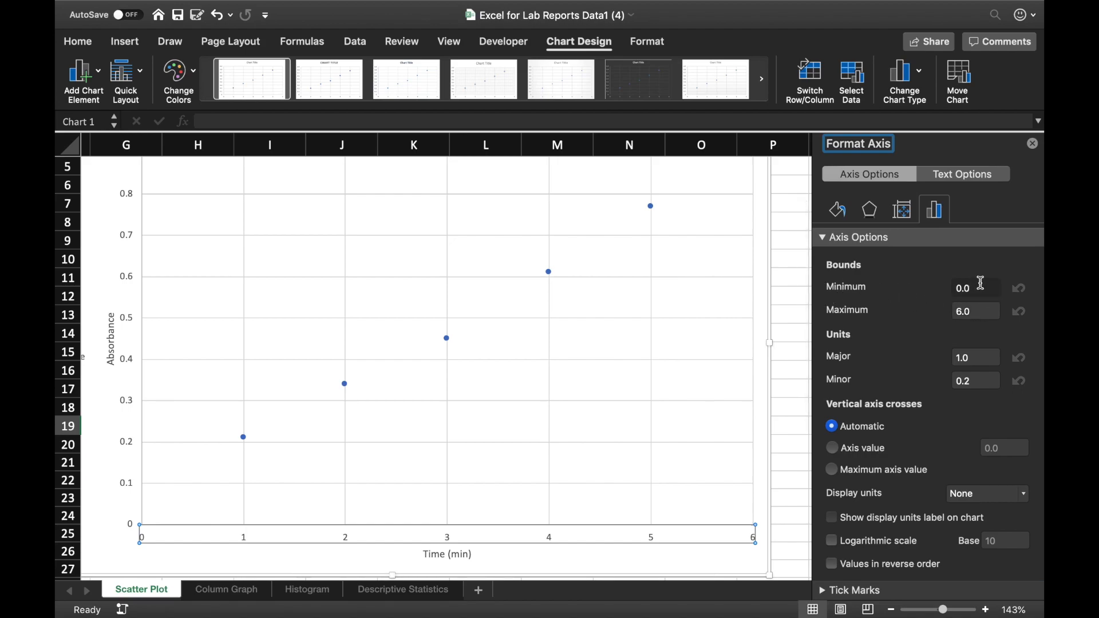
left_click(959, 313)
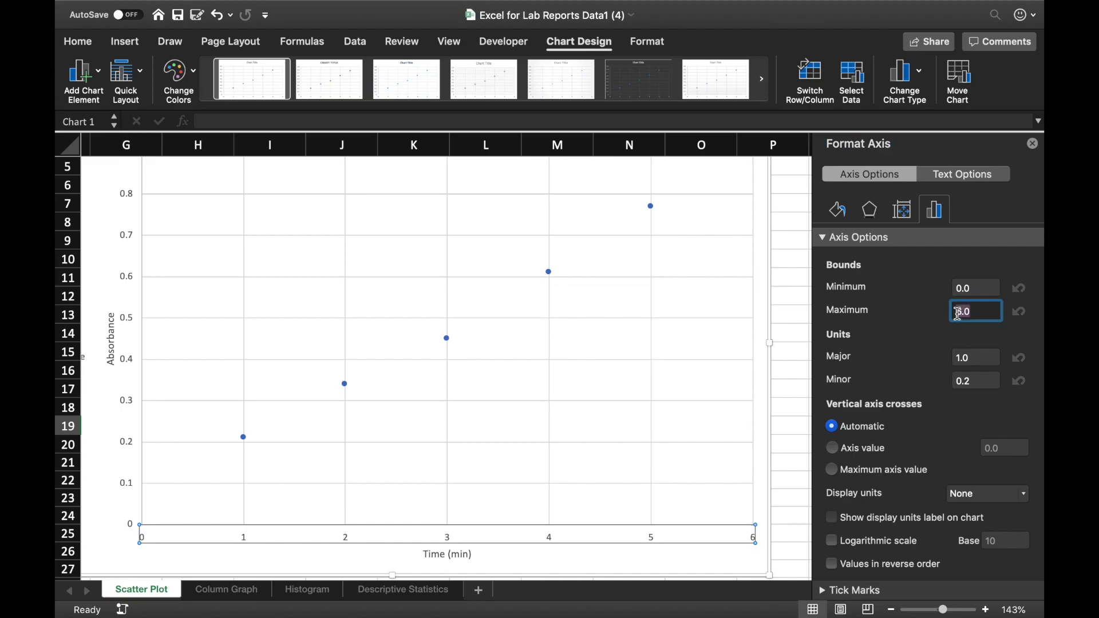
type("5")
key("Return")
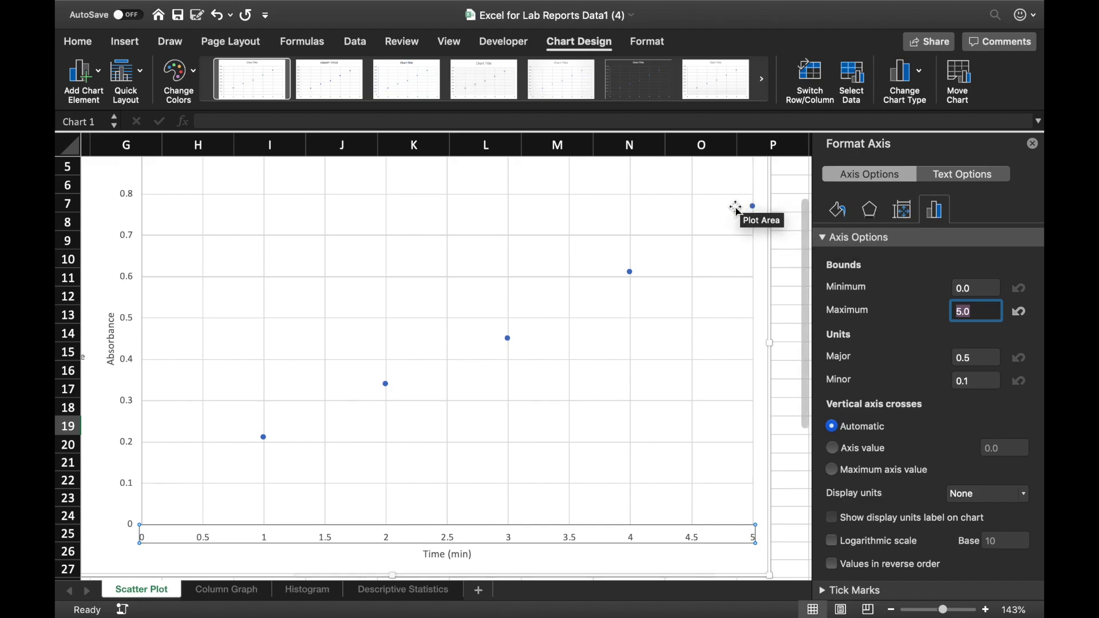
mouse_move(756, 212)
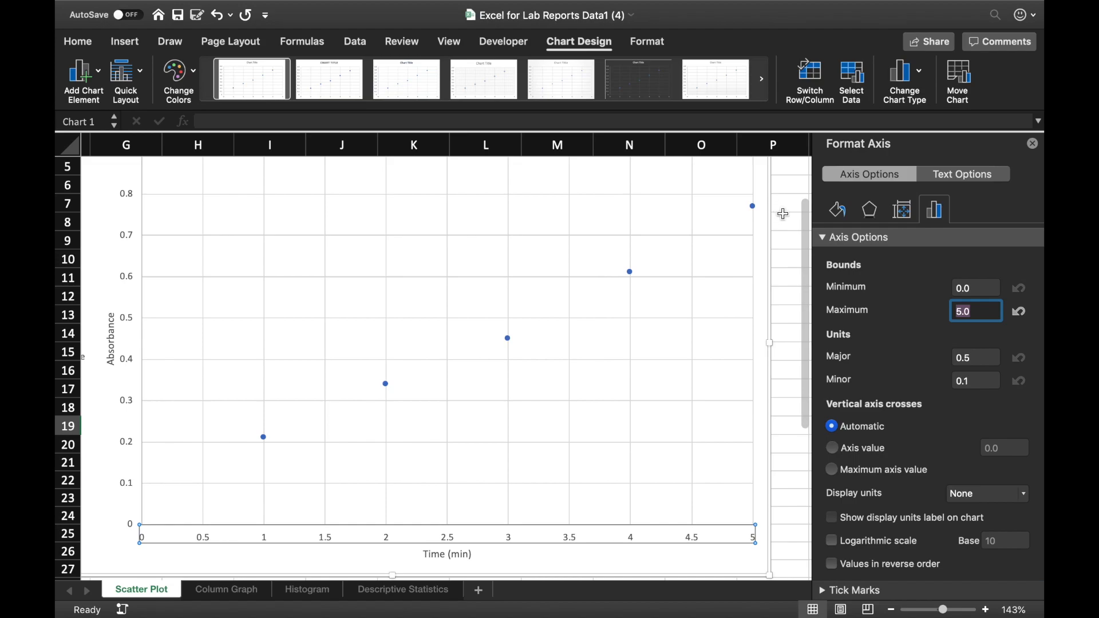
Set the horizontal axis's major unit to 1 and its minor unit to 0.5
scroll(878, 379, "down", 3)
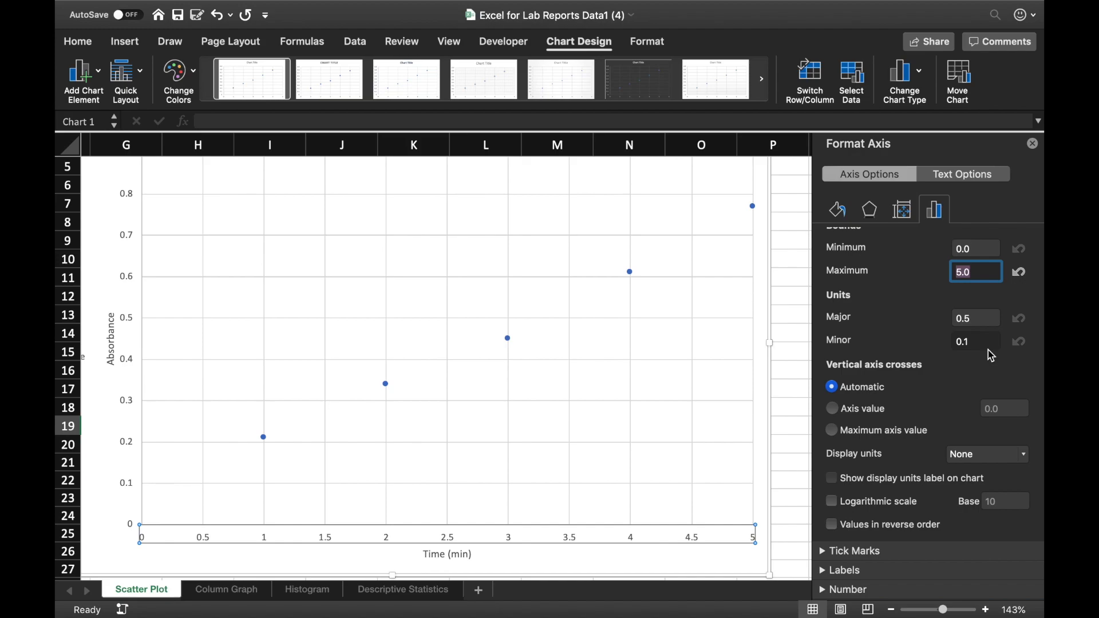
left_click_drag(969, 317, 951, 316)
type("1")
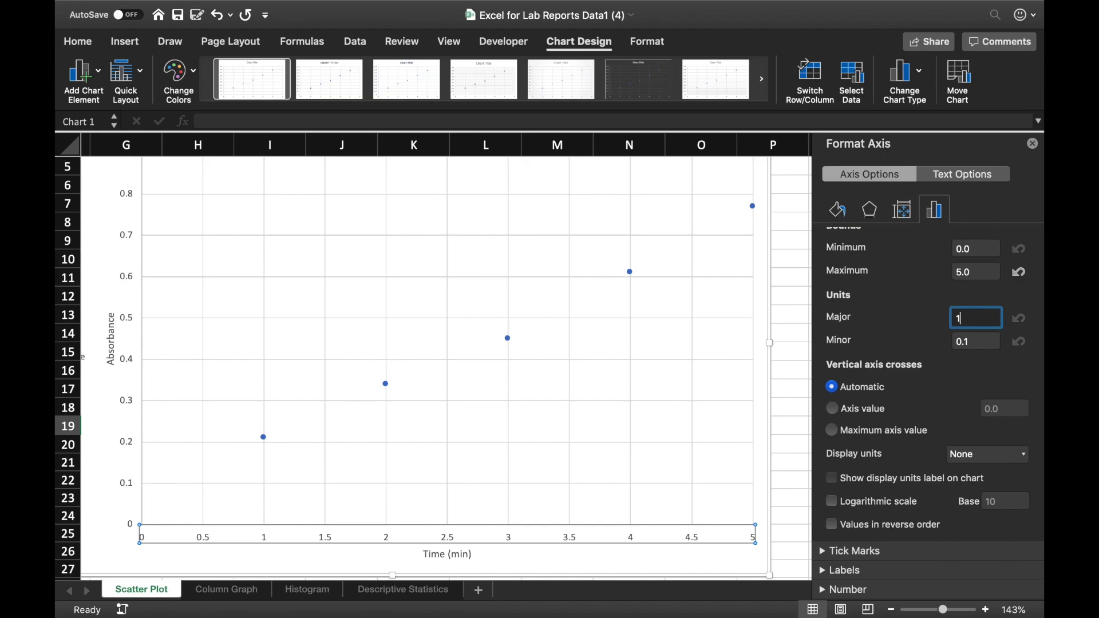
left_click_drag(990, 342, 948, 344)
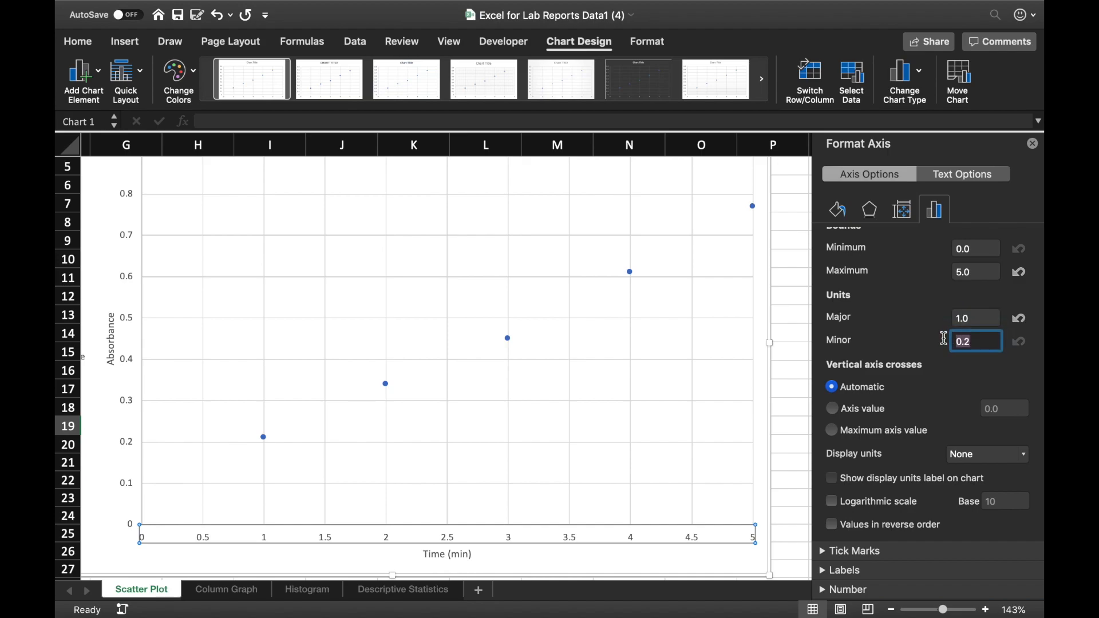
type("0.5")
key("Return")
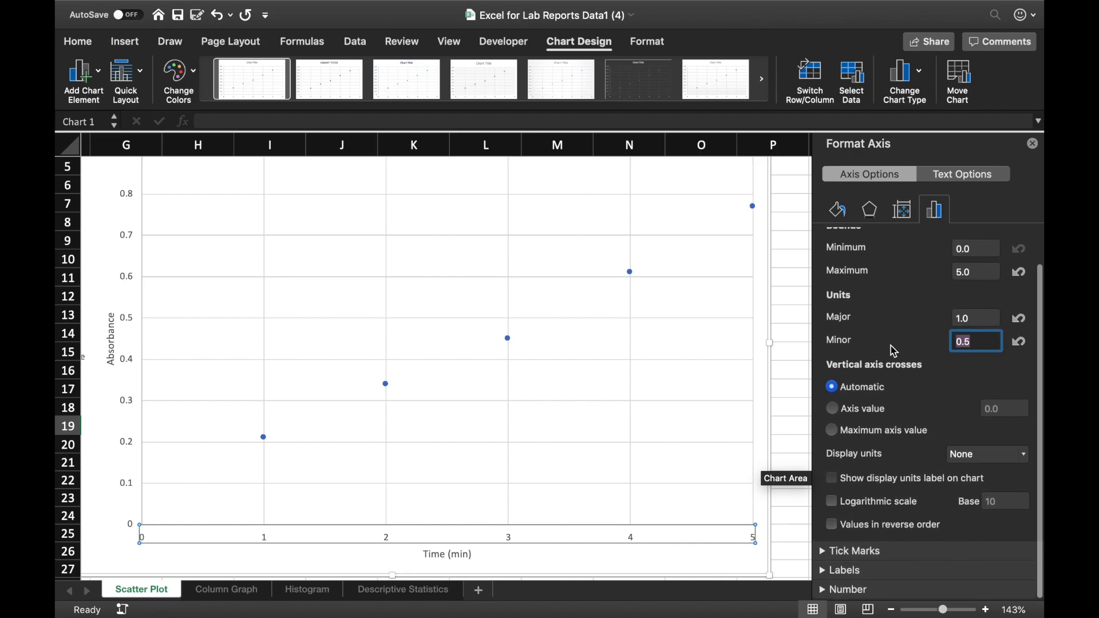
Set both the major and minor tick marks of the horizontal axis to Outside
left_click(862, 553)
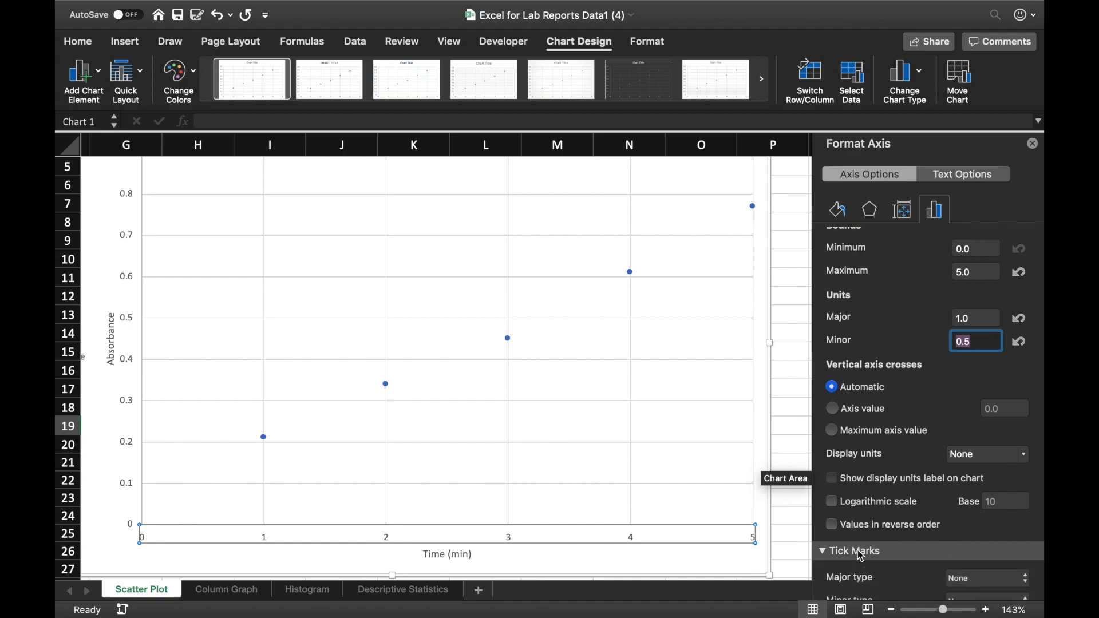
scroll(862, 555, "down", 2)
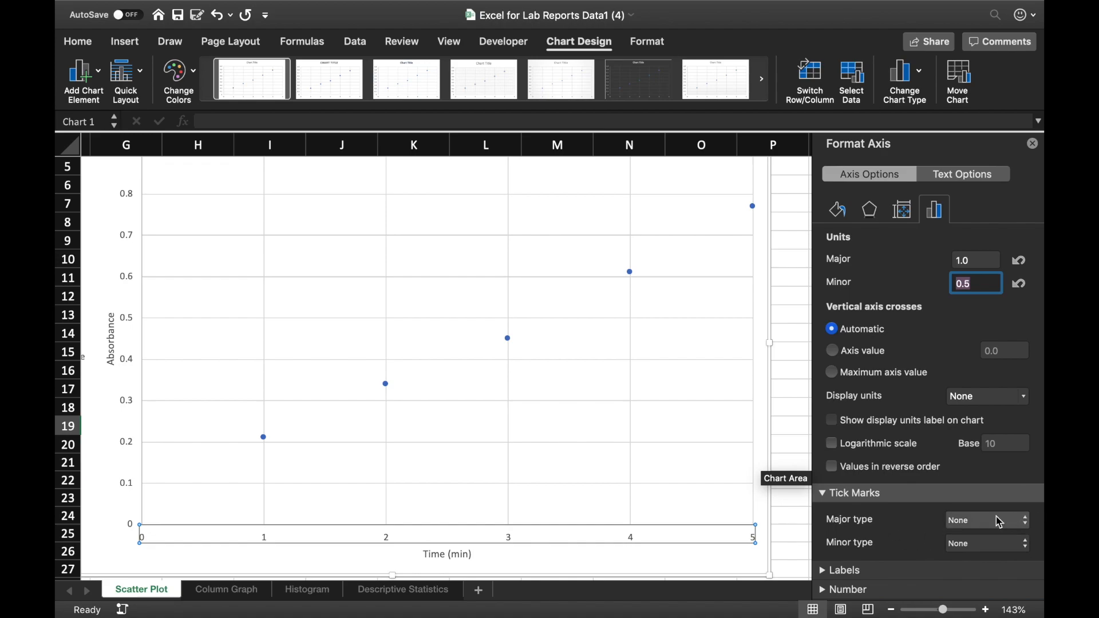
left_click(1018, 526)
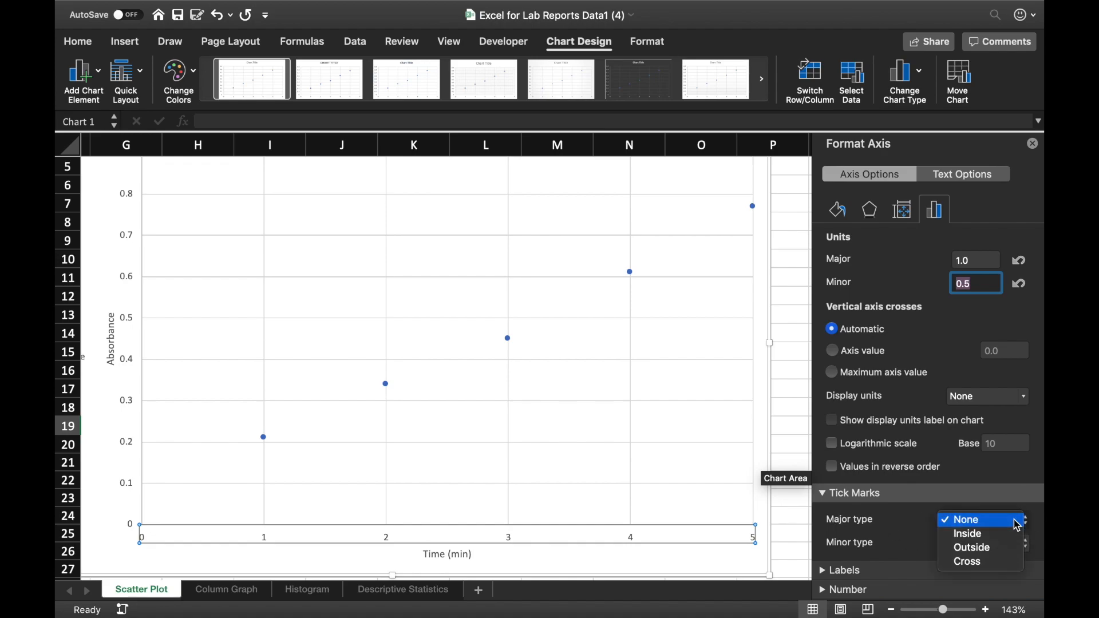
left_click(1008, 548)
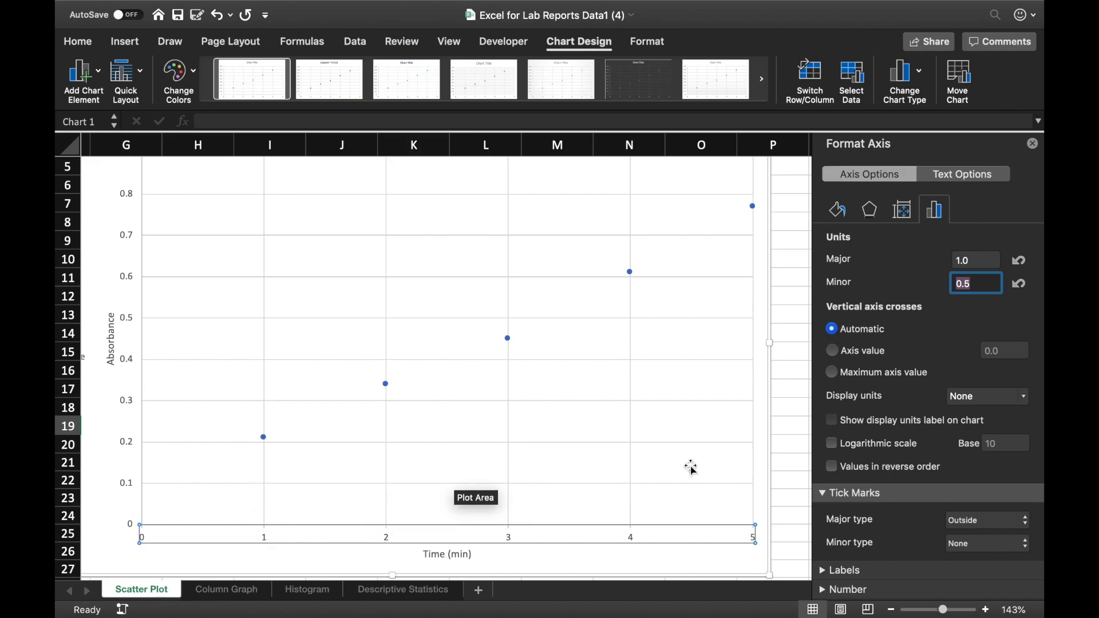
left_click(964, 551)
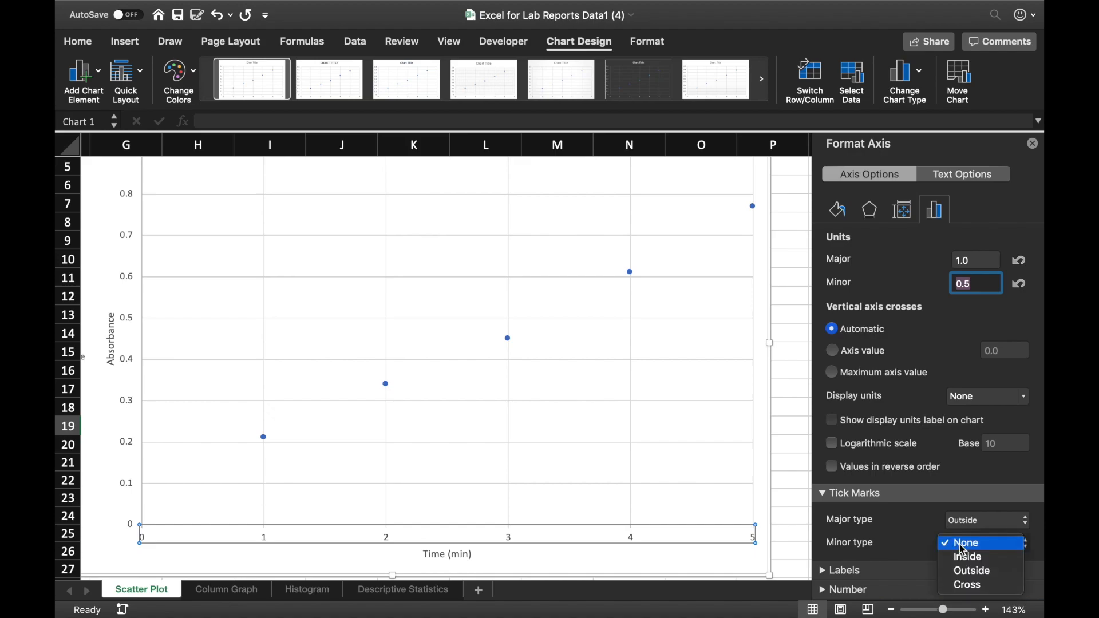
left_click(965, 571)
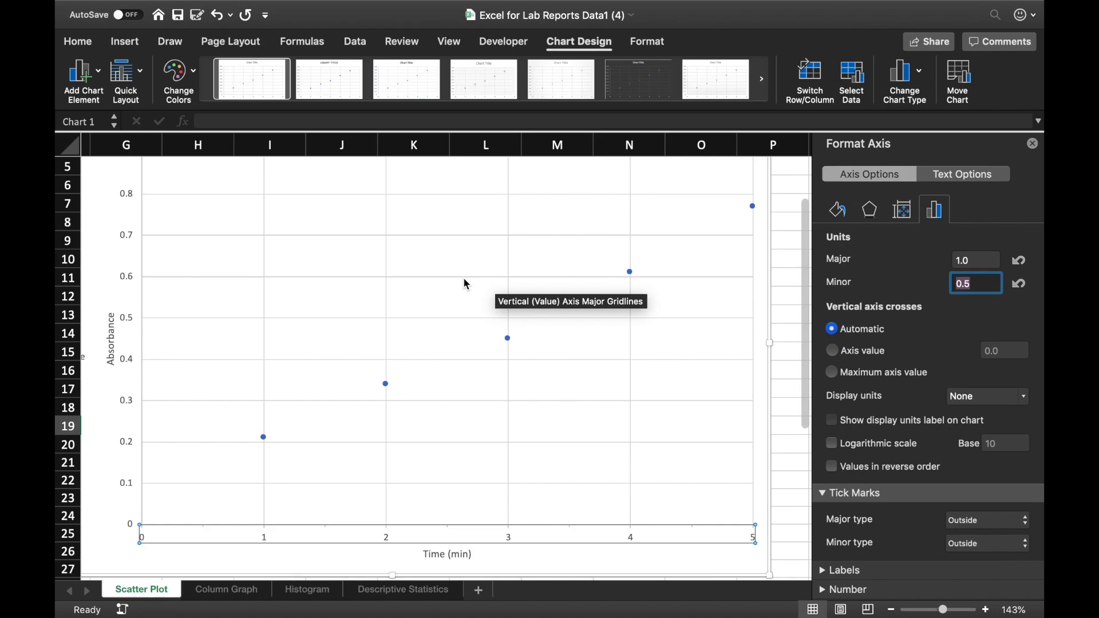
Remove the horizontal axis's tick marks by setting both the major and minor types to None
scroll(467, 284, "left", 1)
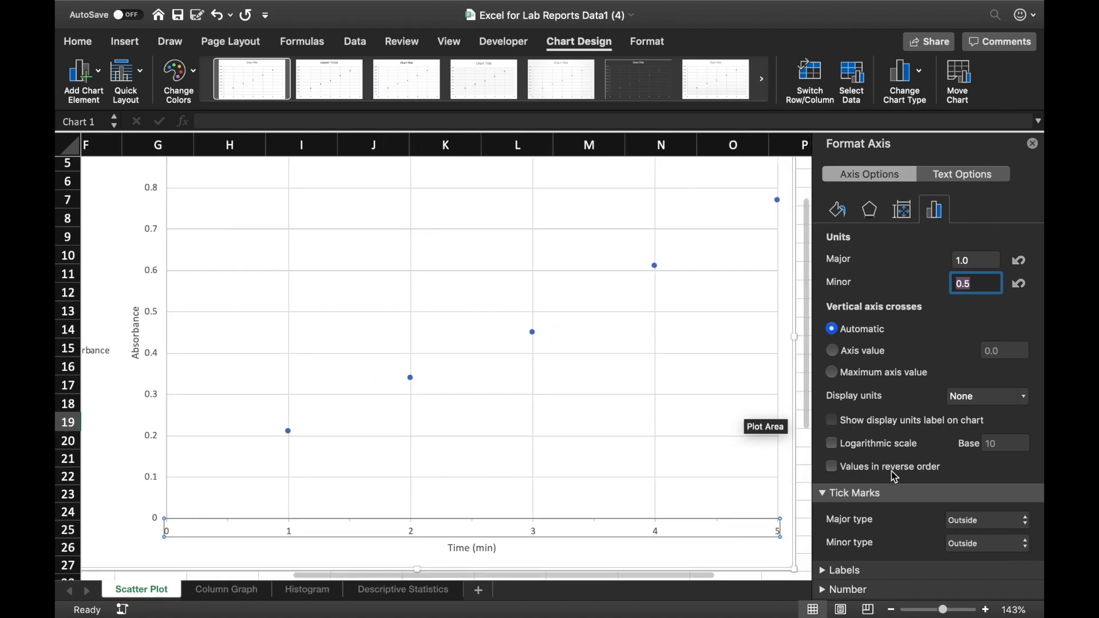
left_click(1005, 532)
left_click(1000, 496)
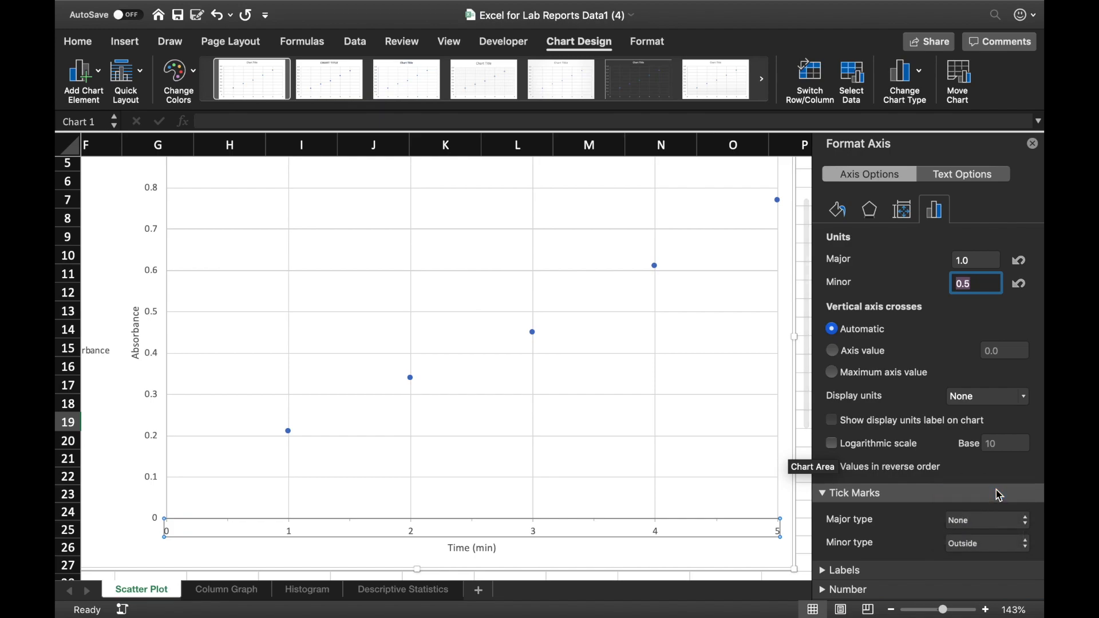
left_click(979, 543)
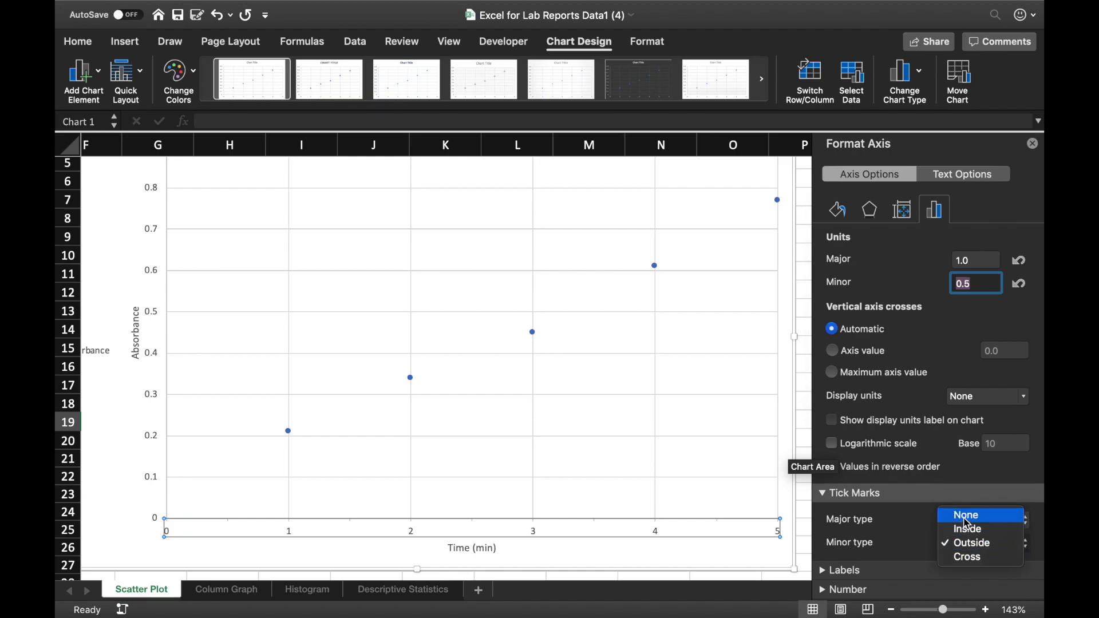
left_click(968, 517)
scroll(927, 370, "up", 1)
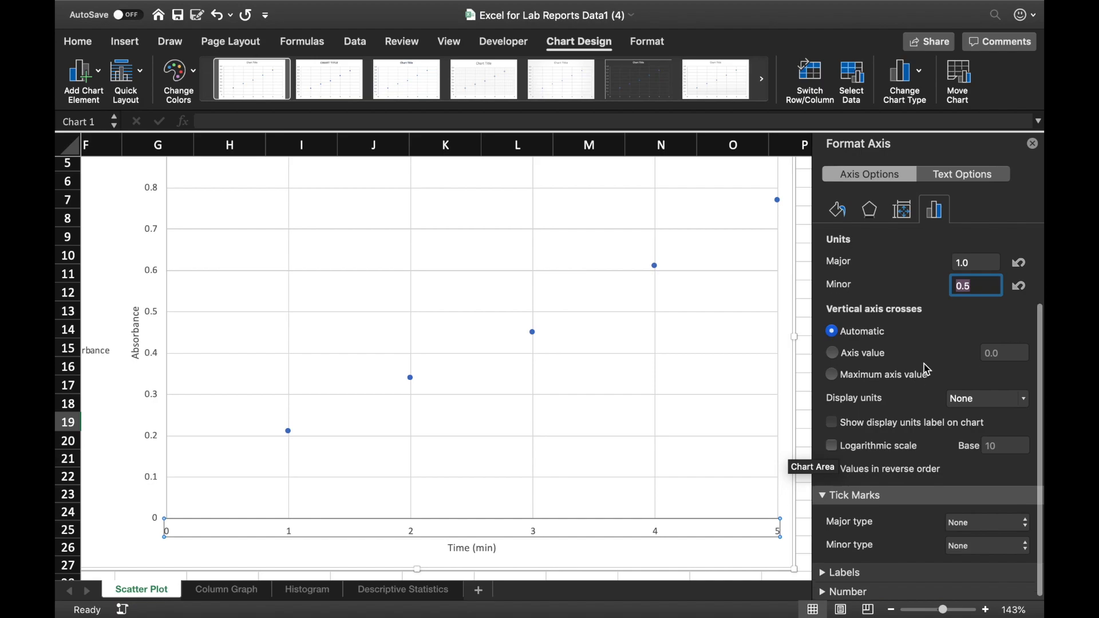
scroll(928, 369, "up", 3)
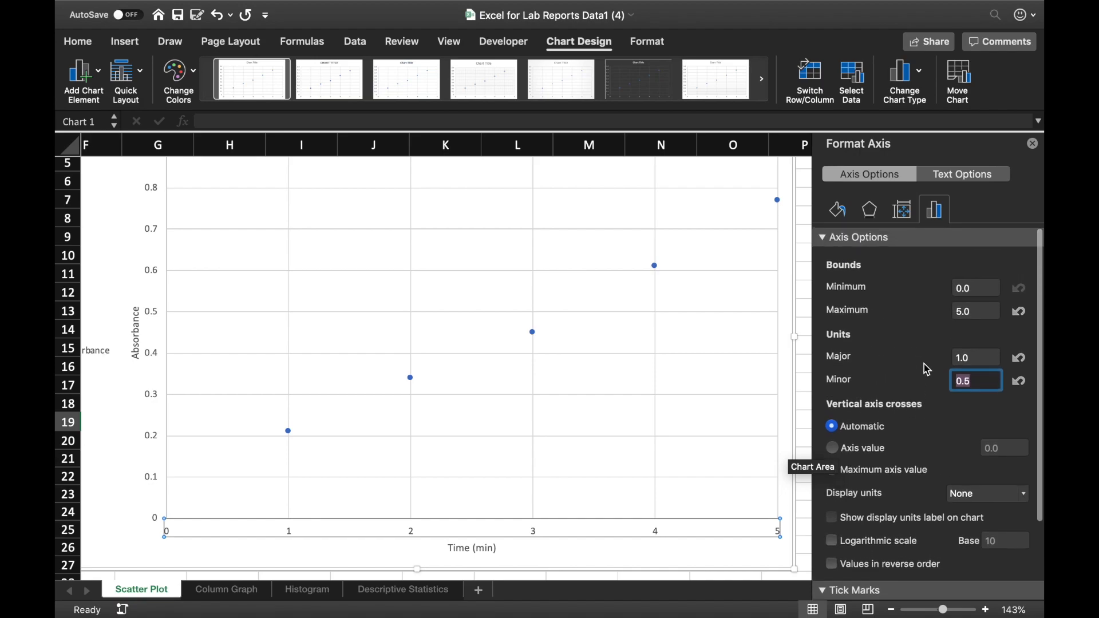
Reset the horizontal time axis's minor unit, major unit and maximum bound to their automatic values and finish formatting the axis
left_click(1021, 382)
left_click(1021, 359)
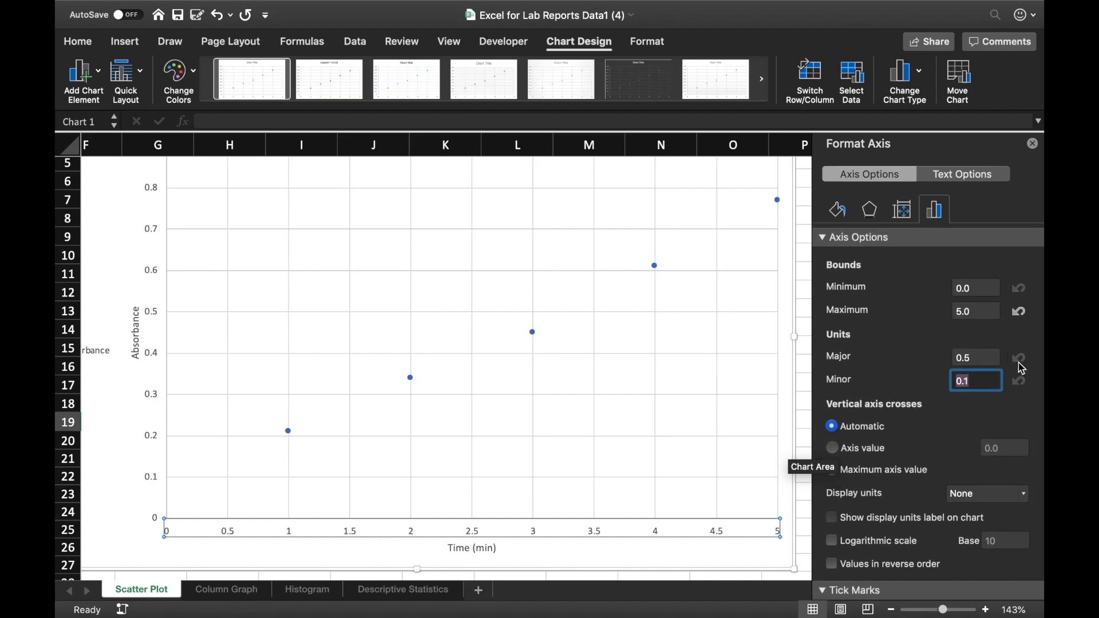
left_click(1021, 312)
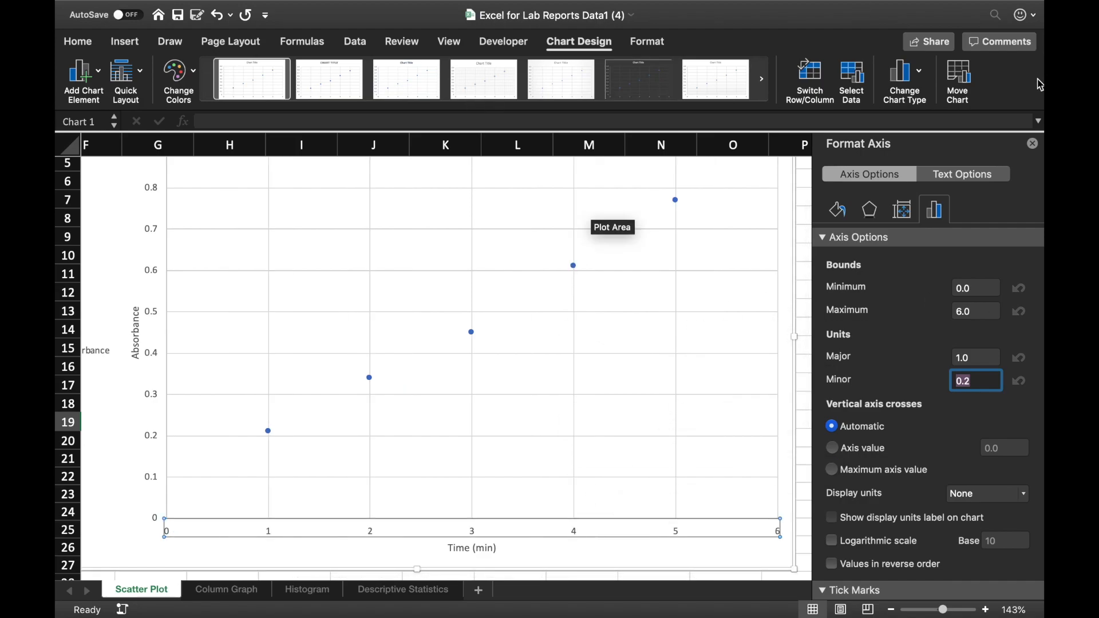
left_click(1034, 144)
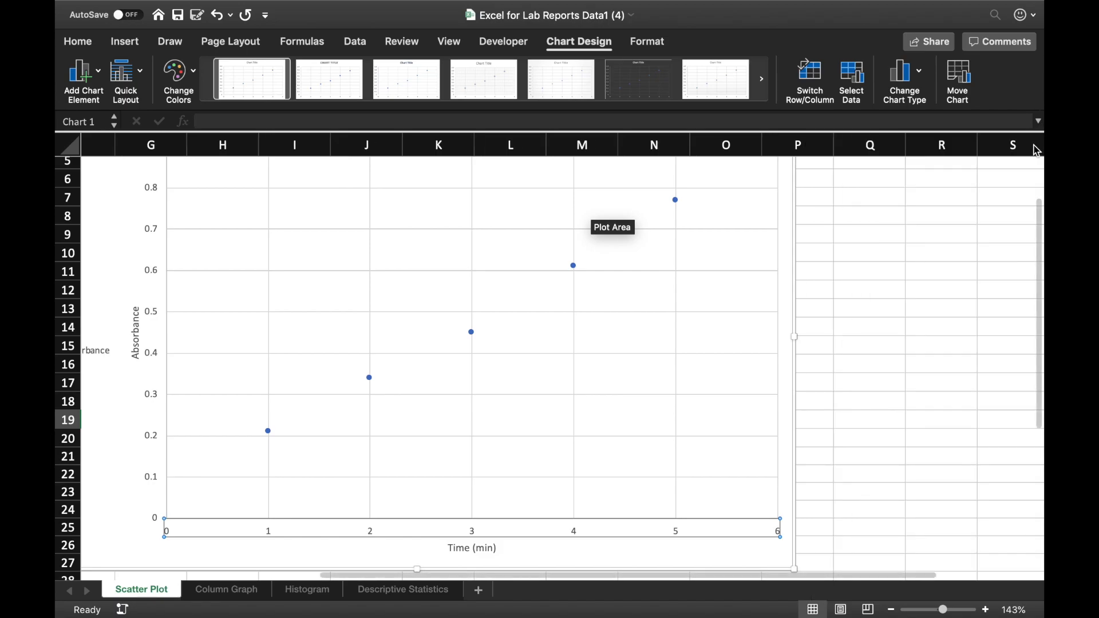
scroll(734, 405, "left", 2)
scroll(735, 405, "up", 2)
scroll(735, 406, "down", 4)
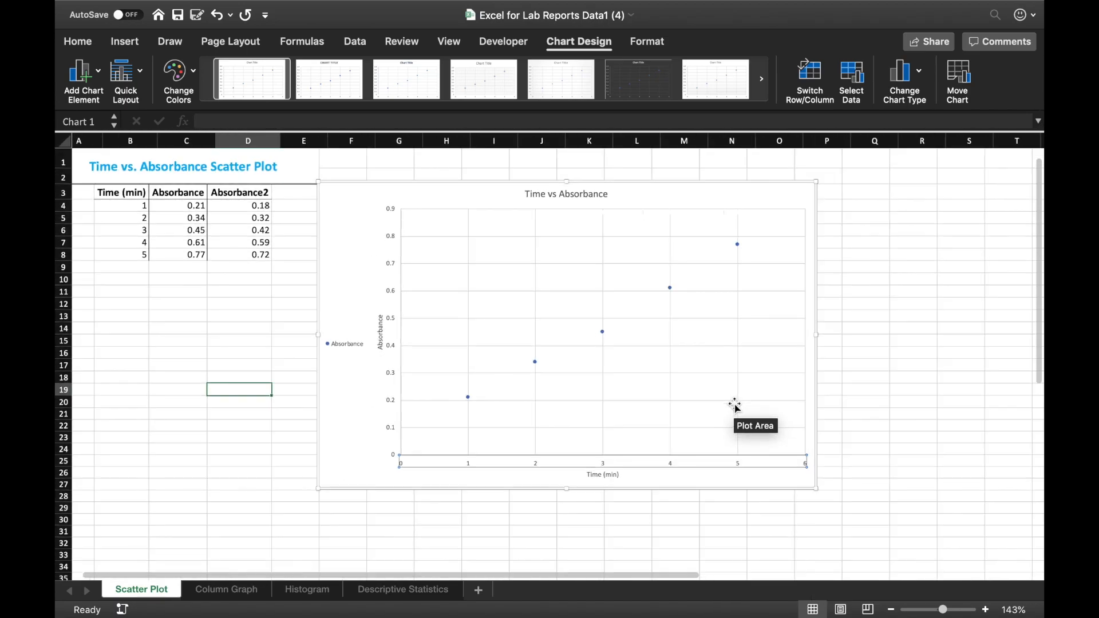
scroll(735, 407, "up", 3)
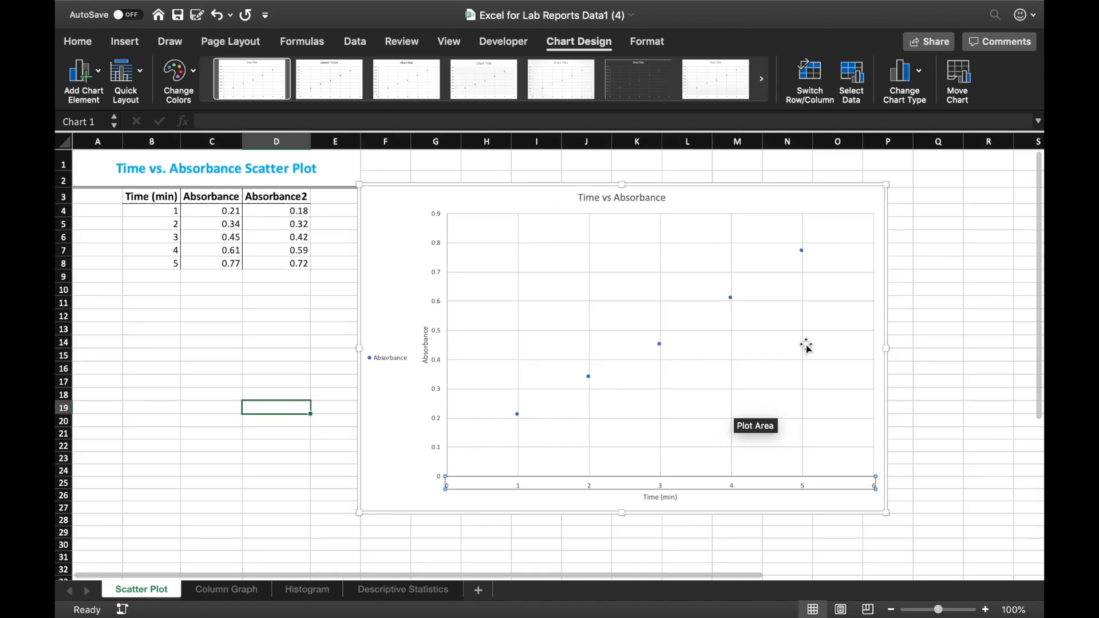
left_click(966, 349)
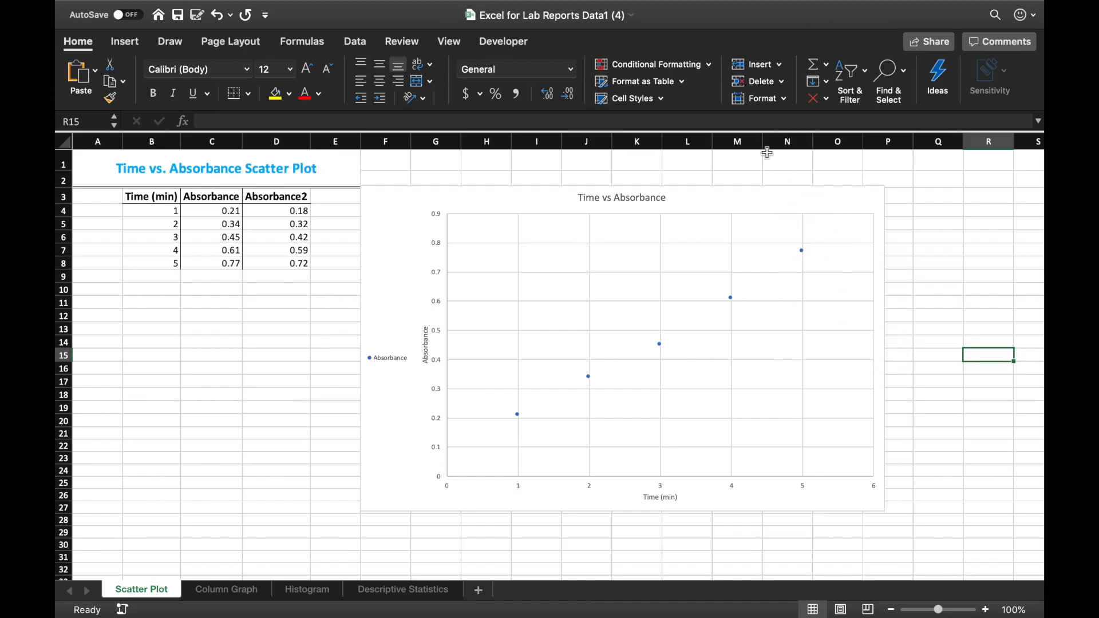
Add a linear trendline to the absorbance series of the Time vs Absorbance scatter chart
left_click(742, 199)
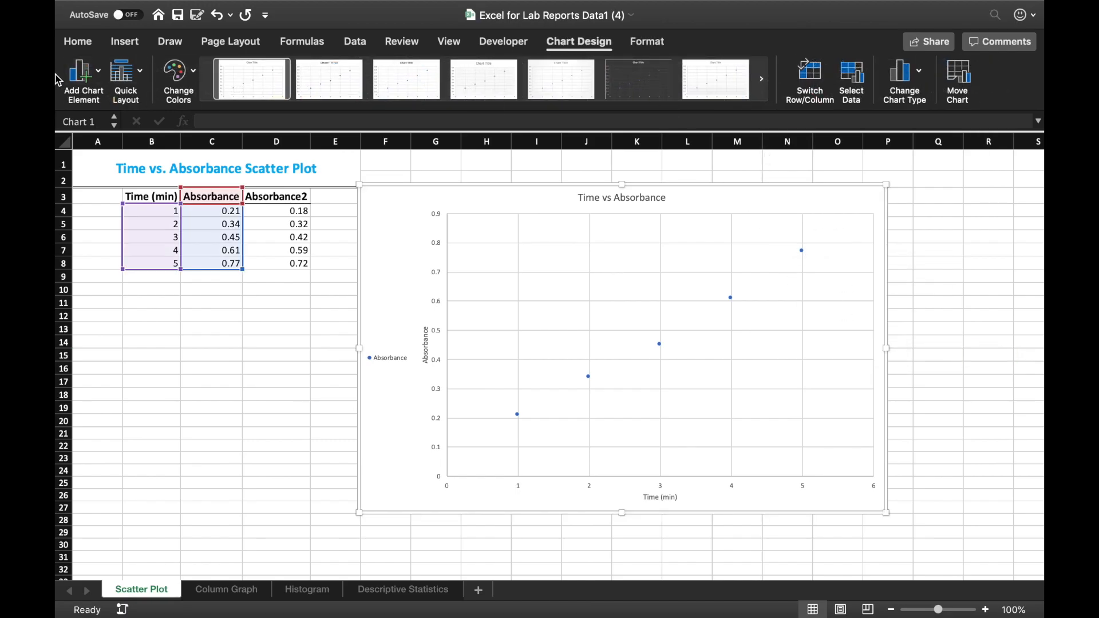
left_click(98, 71)
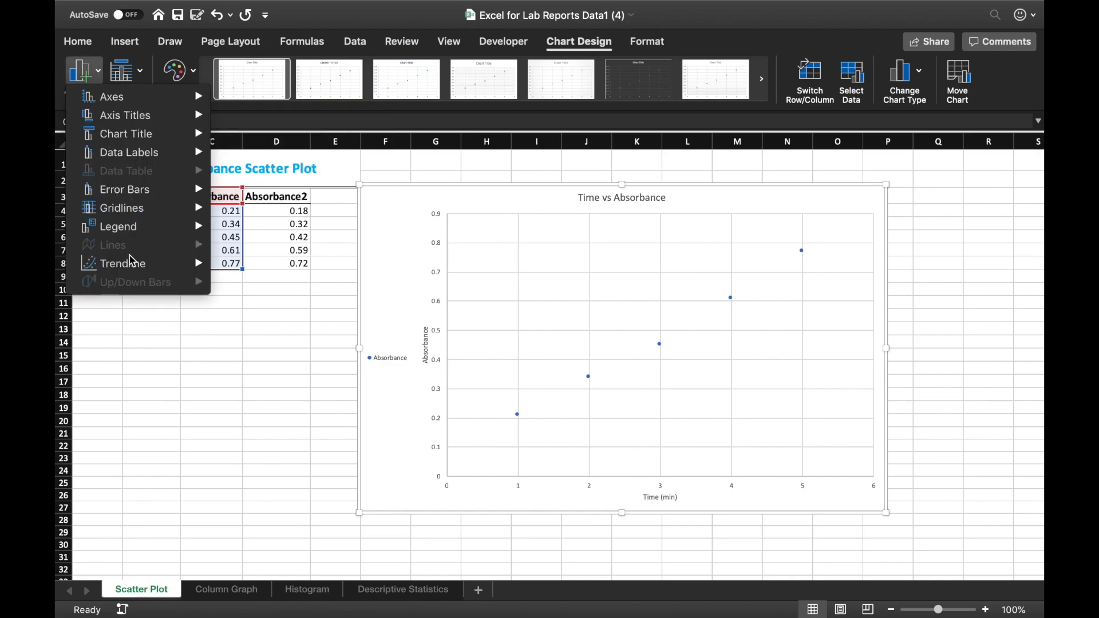
mouse_move(132, 261)
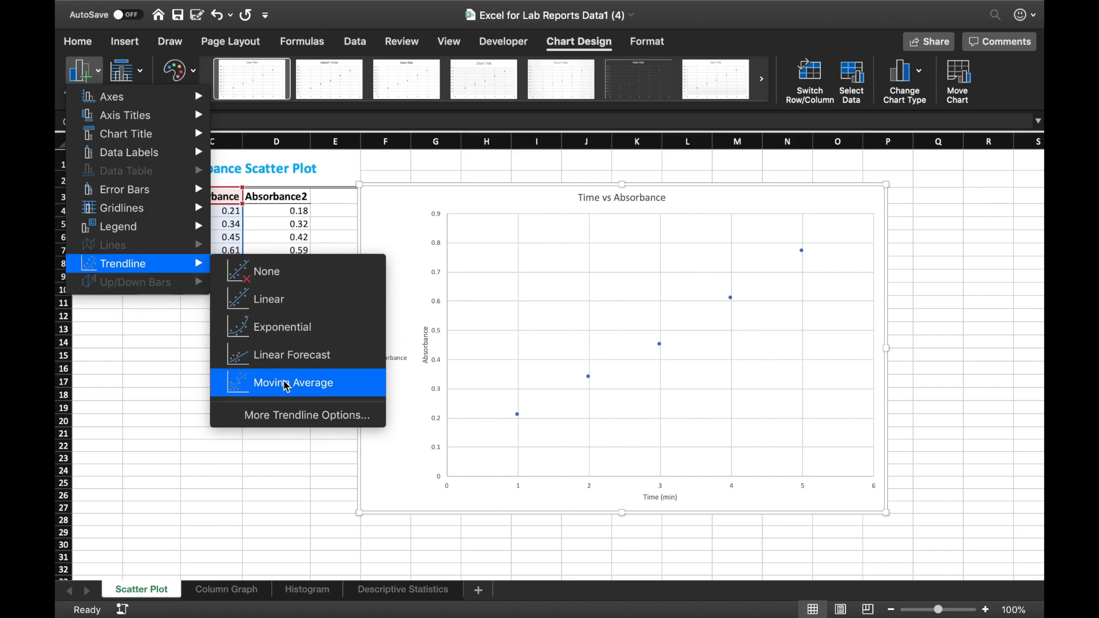
left_click(288, 309)
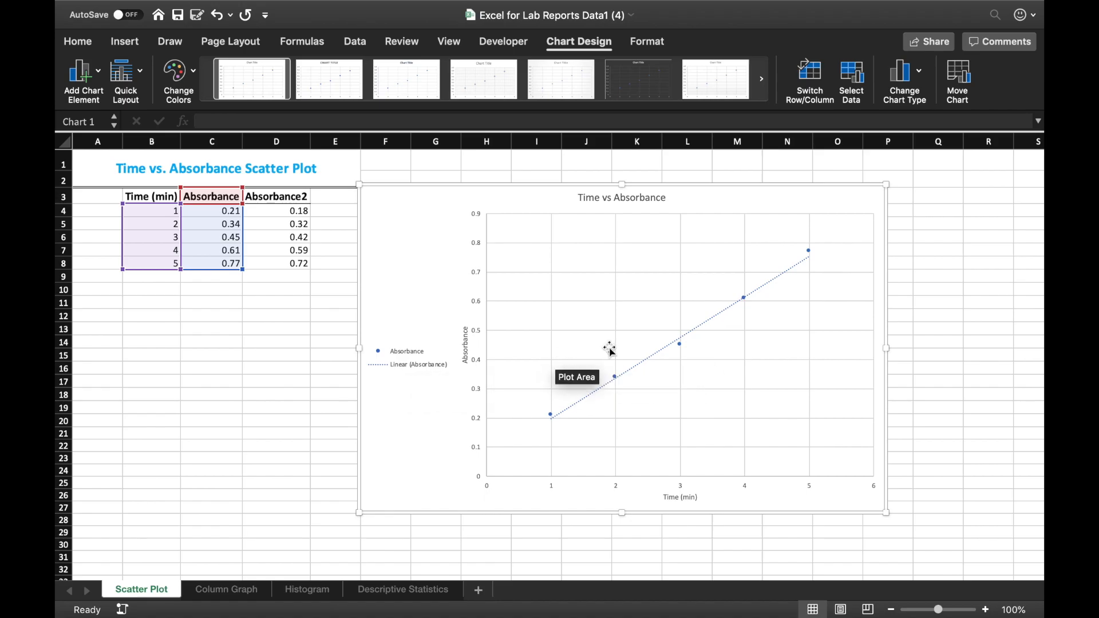
Set the linear trendline's intercept to 0.0 and display its equation and R-squared value on the chart
double_click(712, 320)
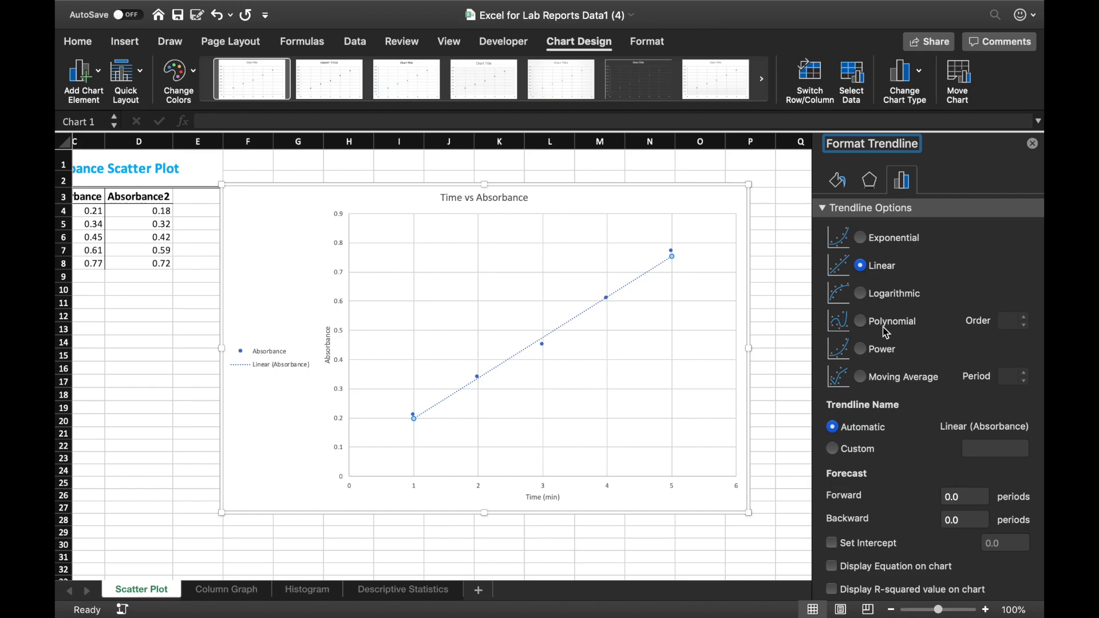
scroll(887, 332, "down", 1)
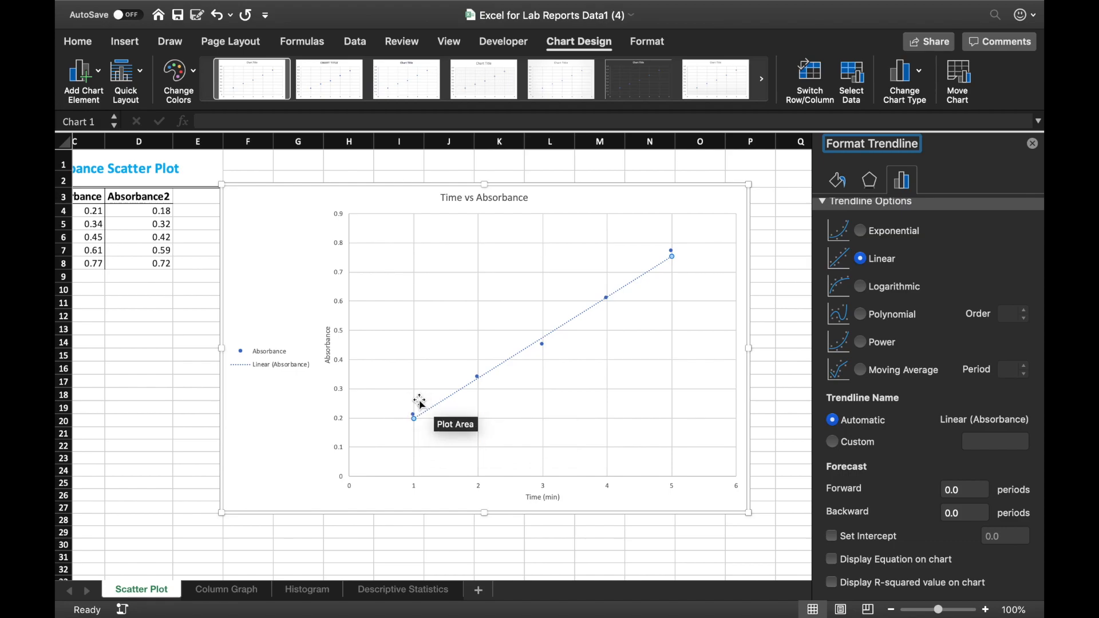
left_click(833, 539)
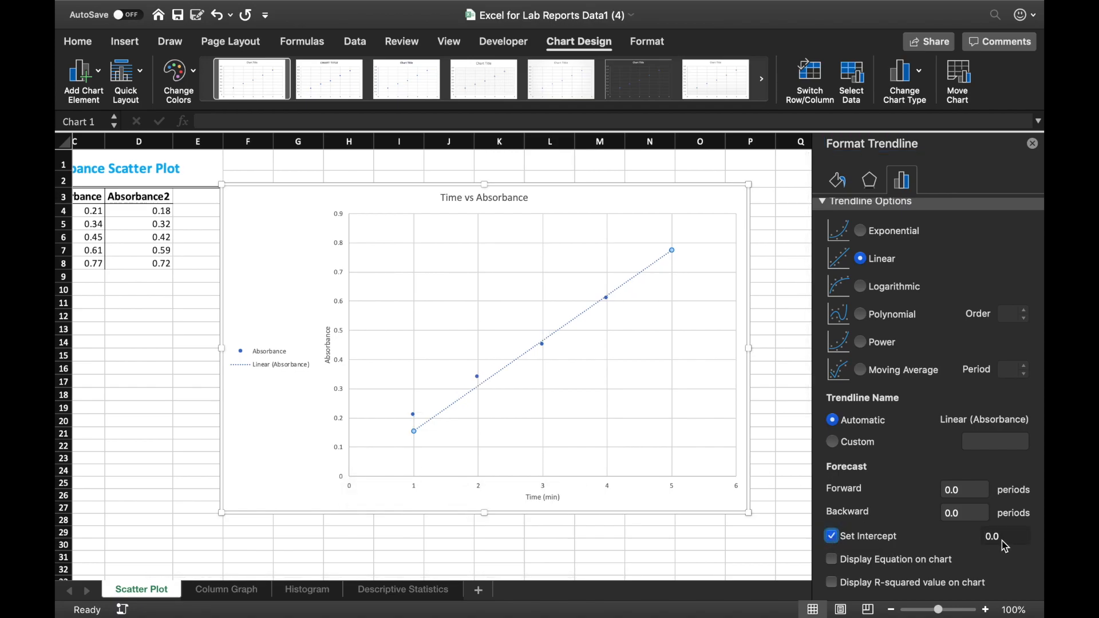
left_click(837, 564)
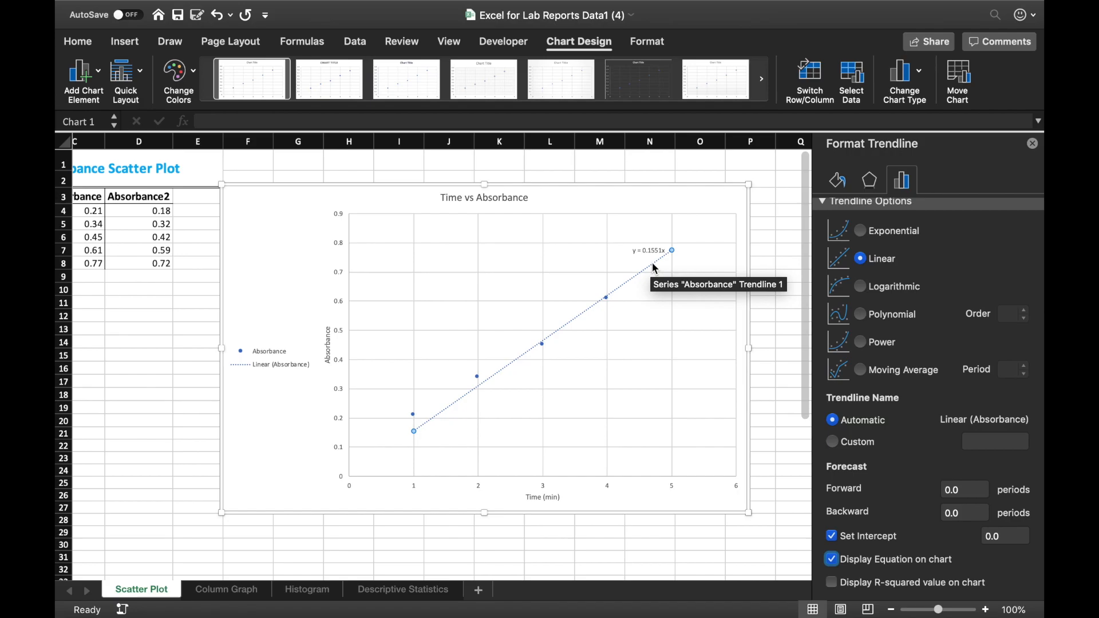
left_click(834, 584)
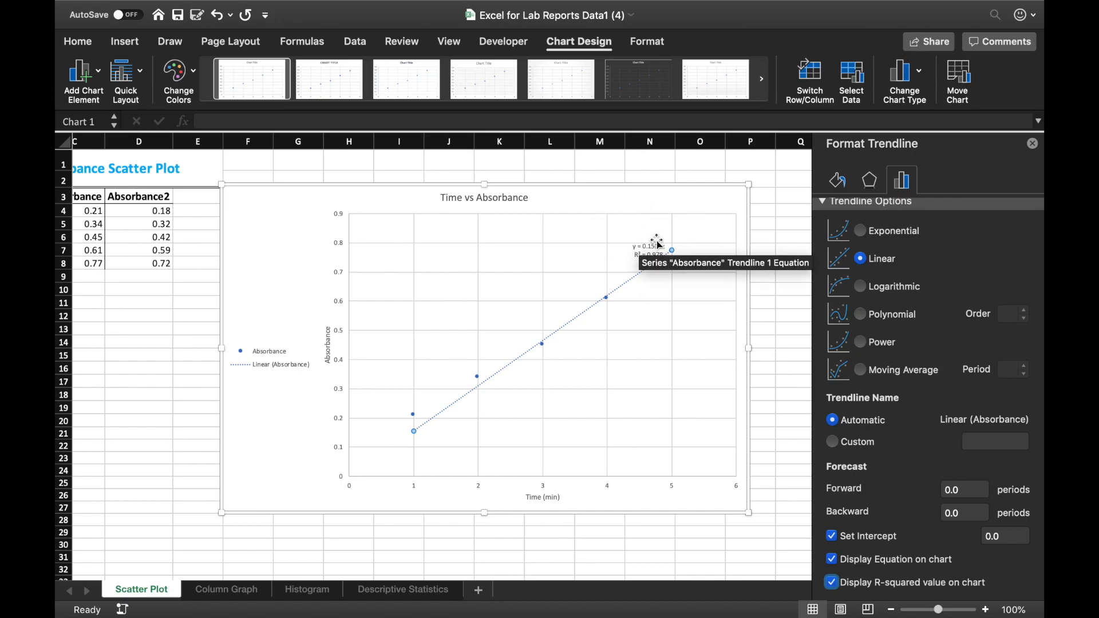
Turn off the trendline's R-squared value, equation and set intercept, and finish formatting the trendline
left_click(832, 583)
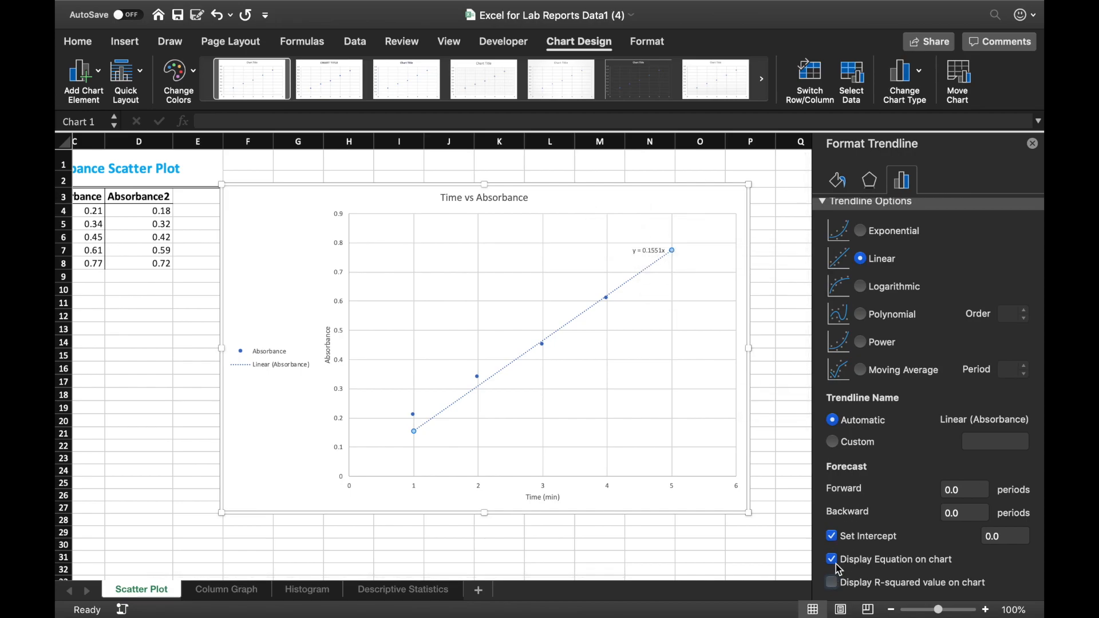
left_click(833, 561)
left_click(831, 536)
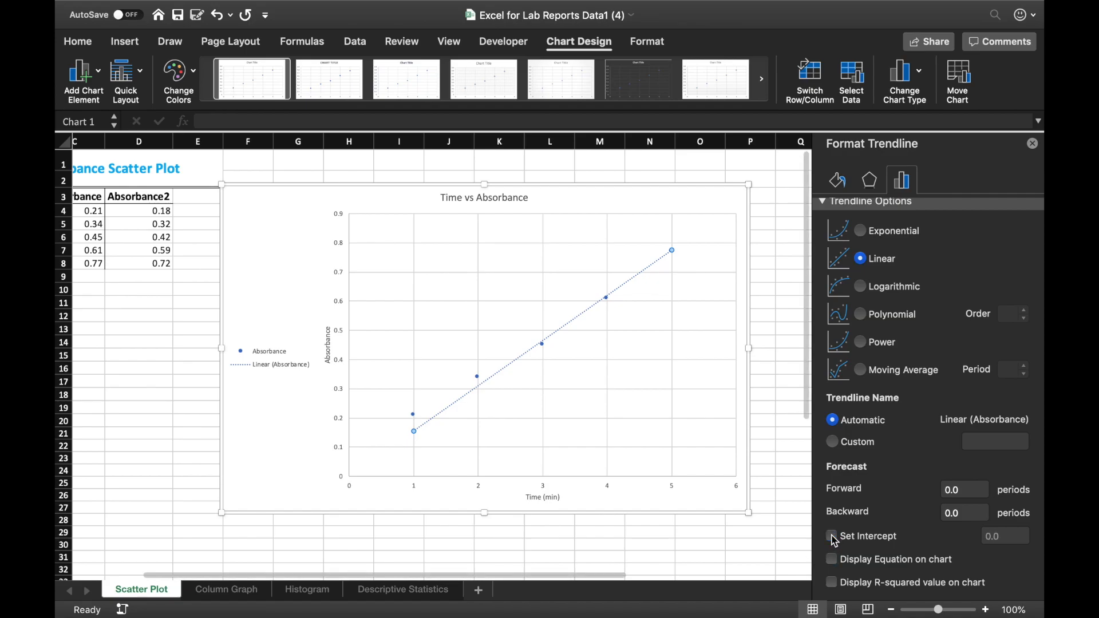
left_click(1033, 143)
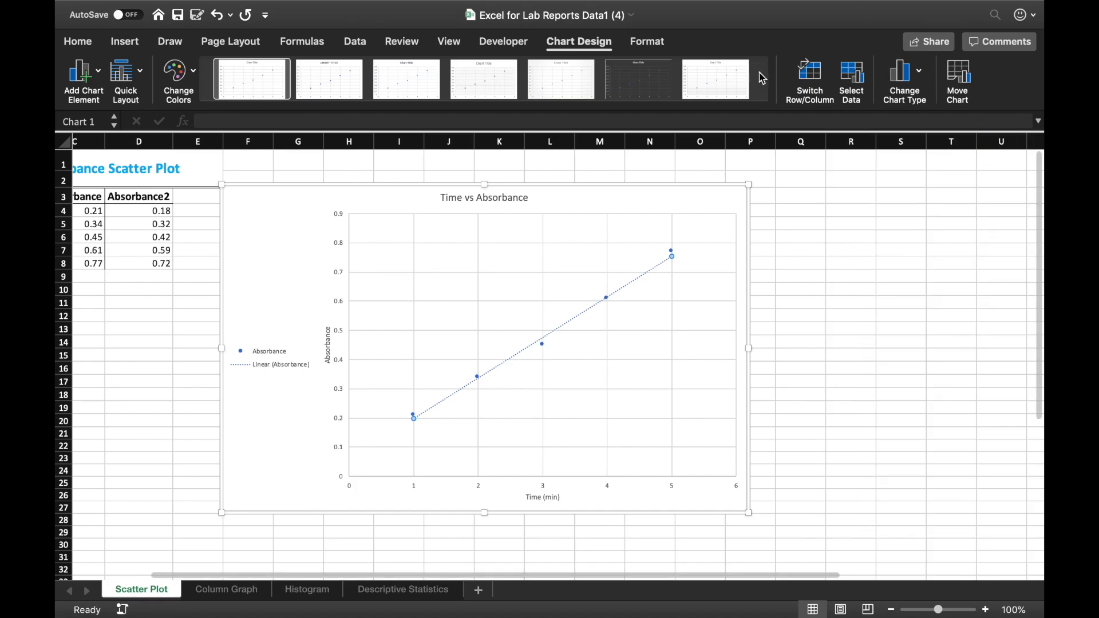
left_click(842, 259)
scroll(791, 338, "left", 3)
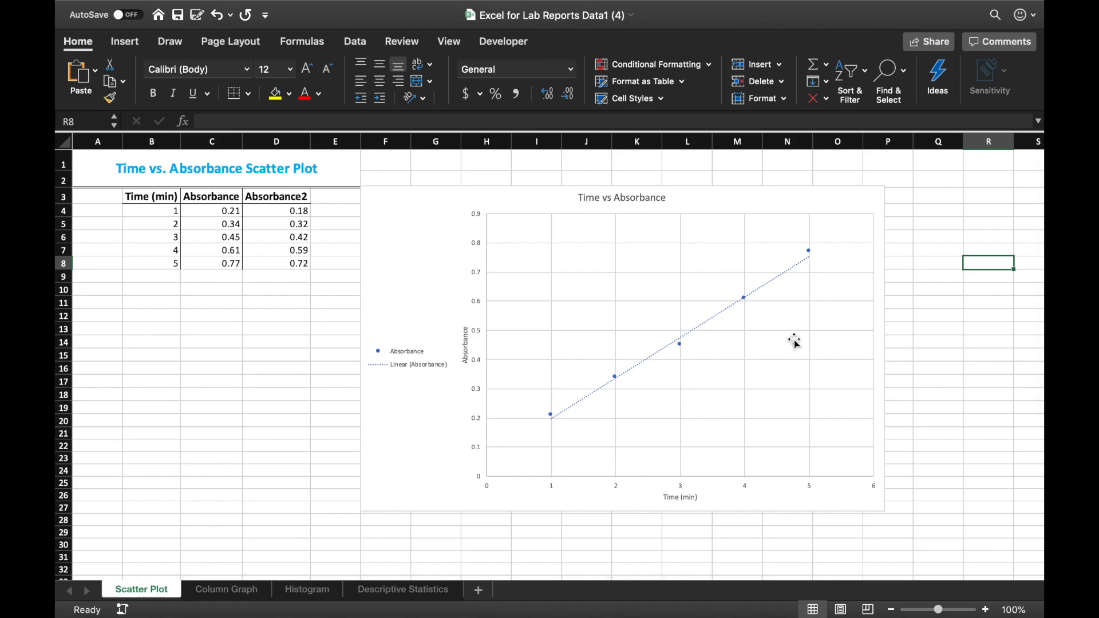
scroll(818, 352, "up", 1)
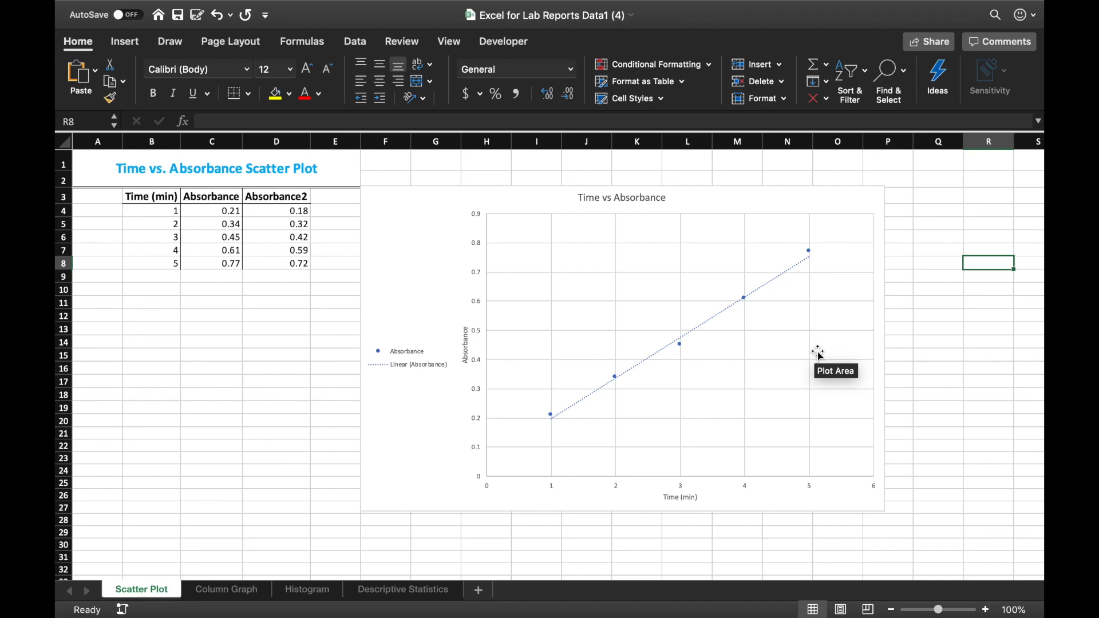
Remove the primary major horizontal and primary major vertical gridlines from the Time vs Absorbance chart
left_click(740, 199)
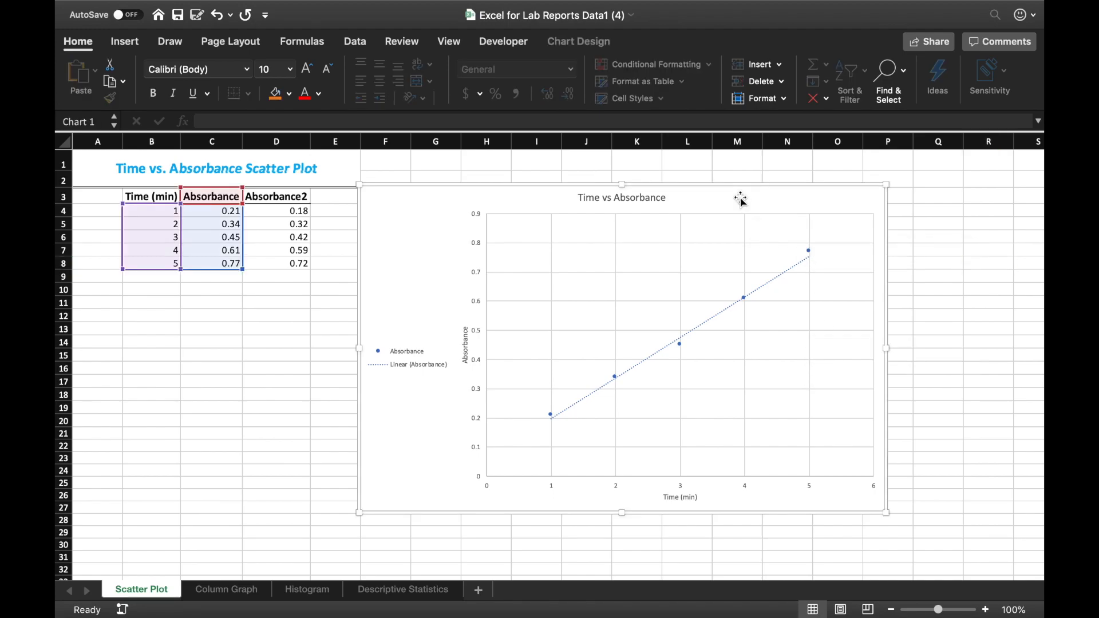
left_click(579, 43)
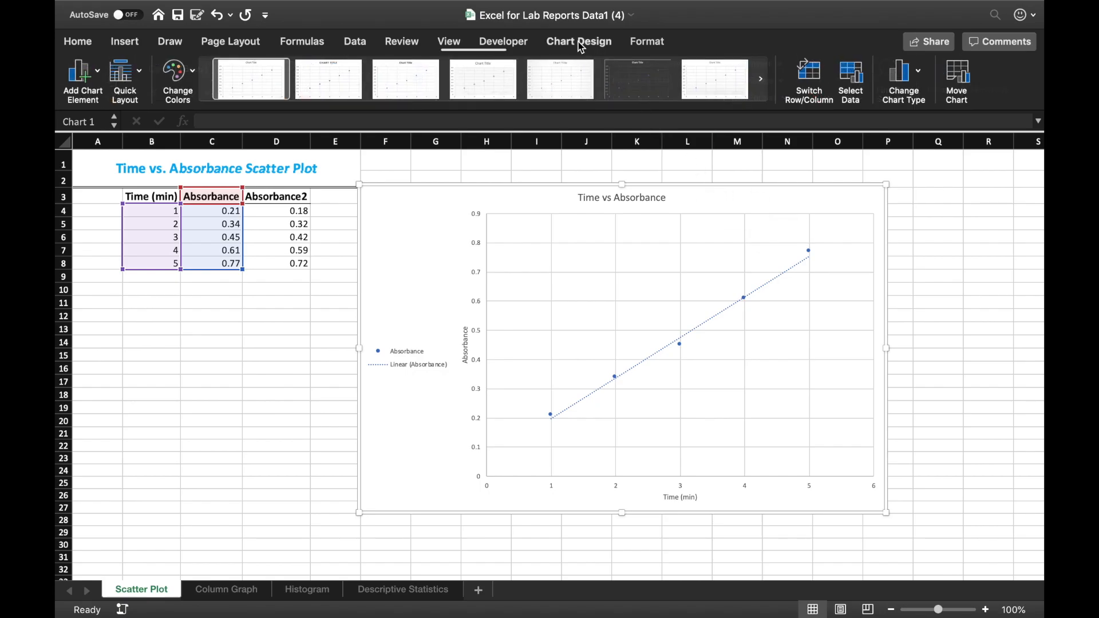
left_click(84, 82)
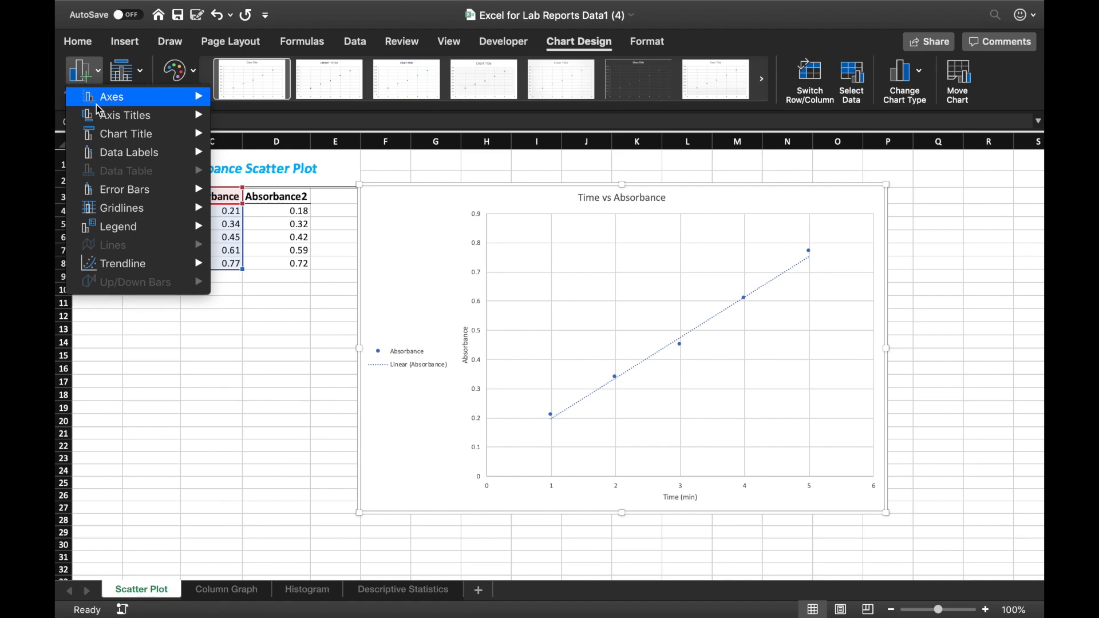
mouse_move(140, 209)
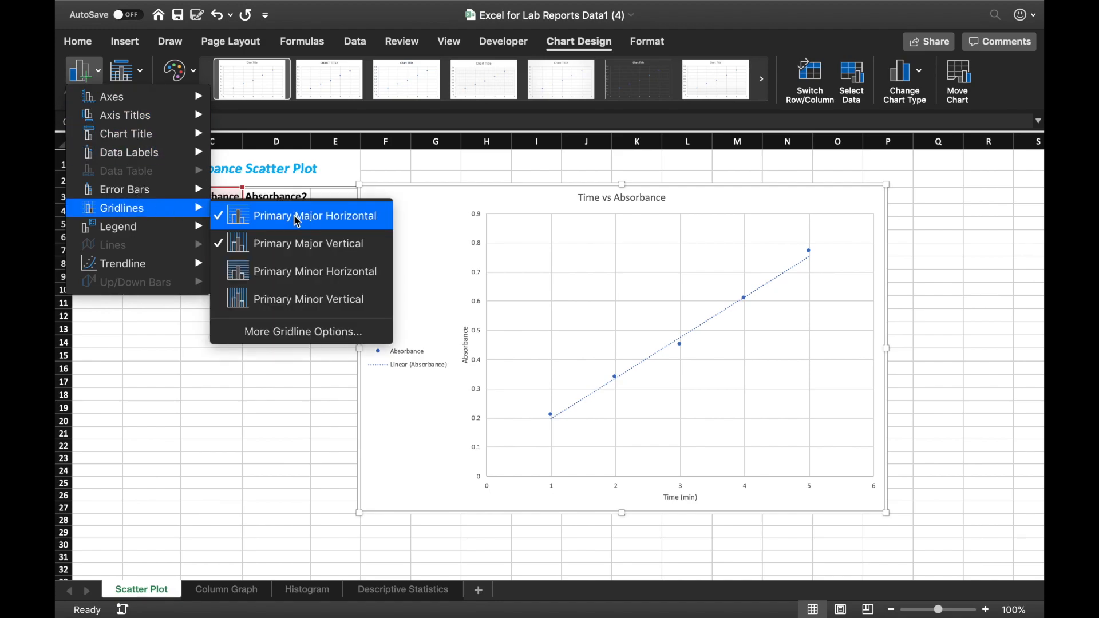
left_click(241, 215)
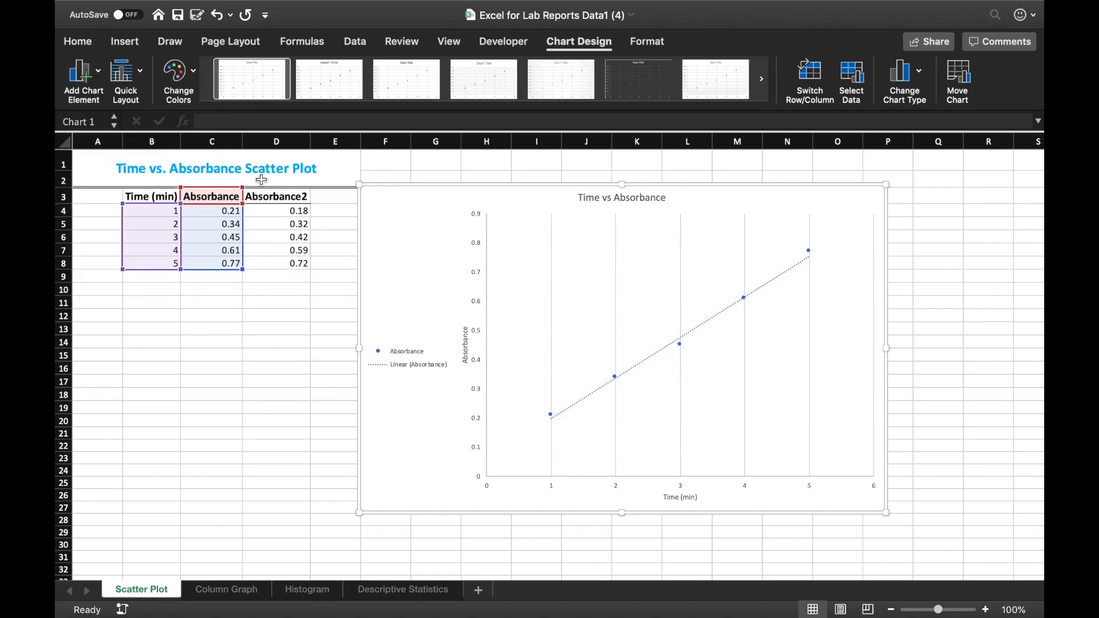
left_click(88, 79)
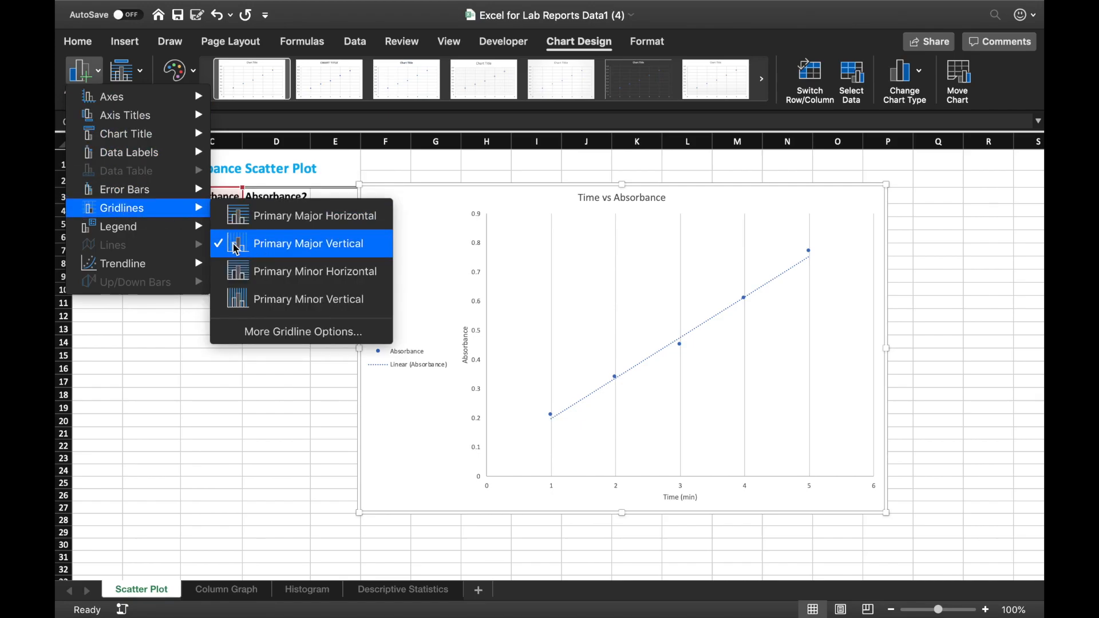
left_click(237, 246)
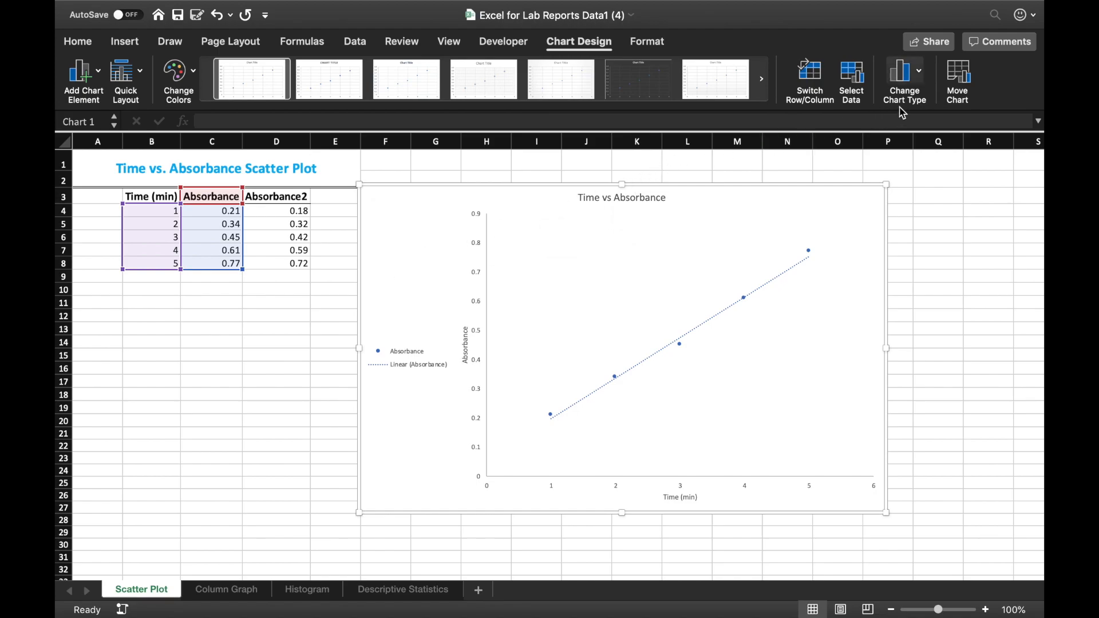
Change the Time vs Absorbance chart from a scatter plot to a basic 2-D Line chart
left_click(908, 69)
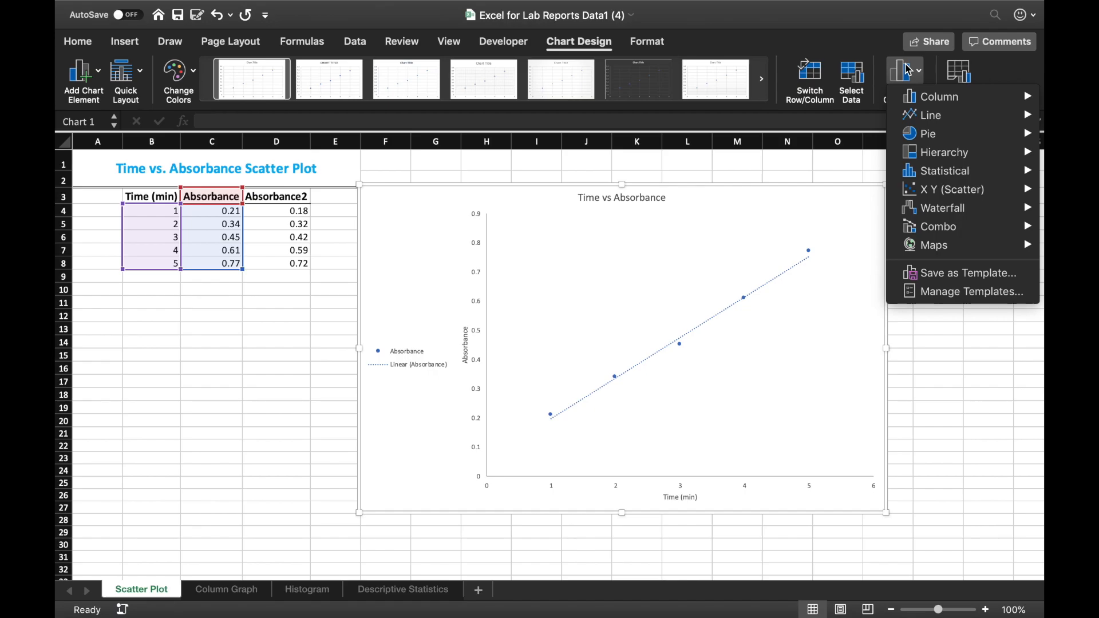
mouse_move(932, 116)
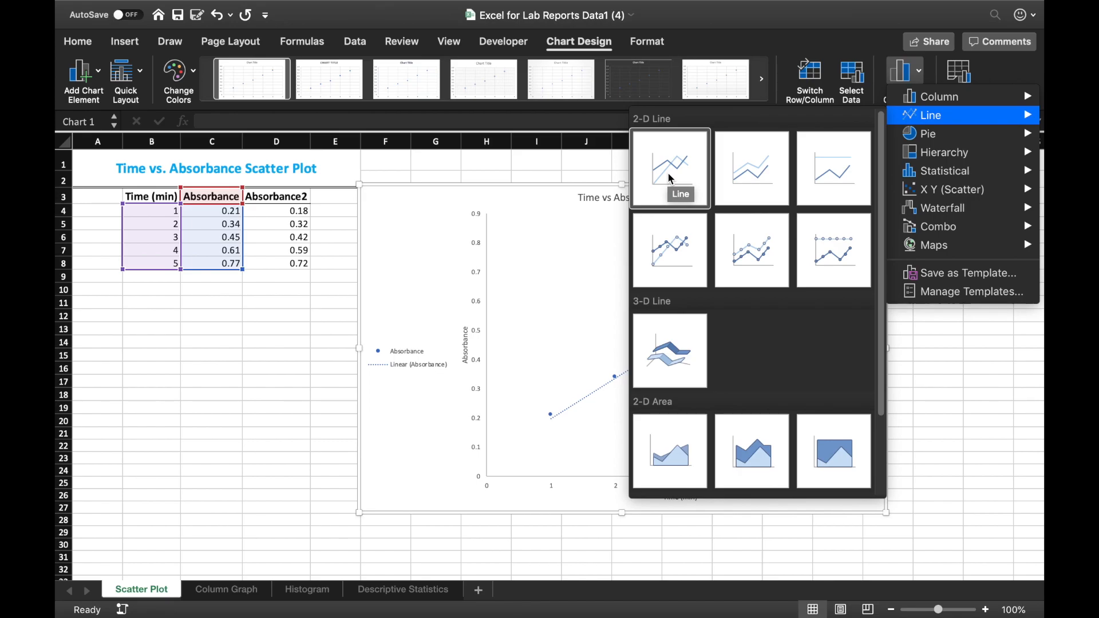
mouse_move(972, 131)
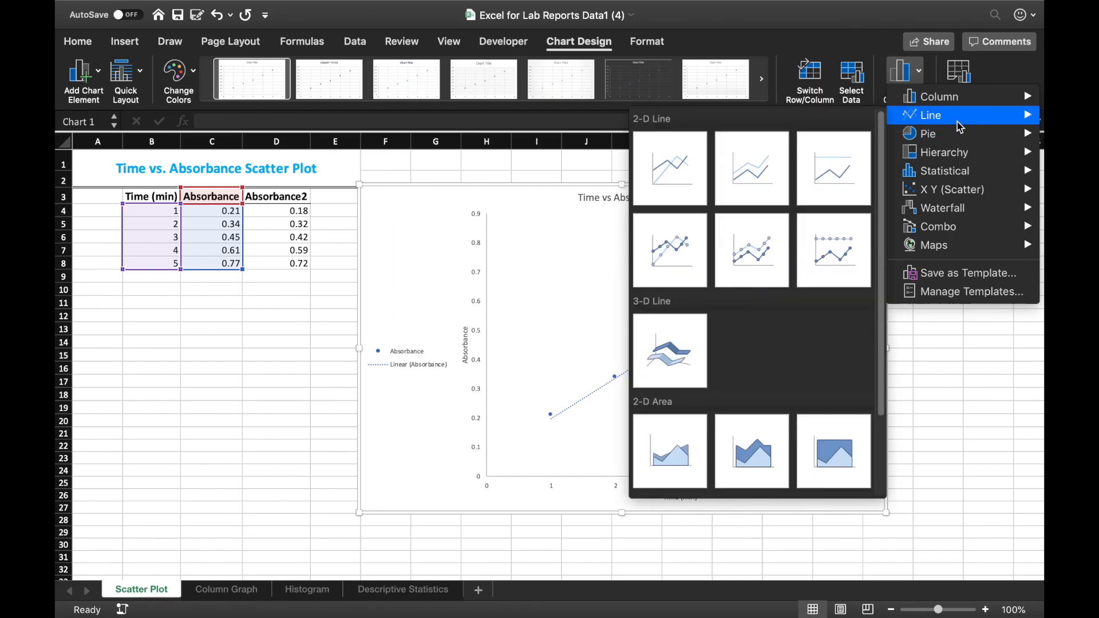
left_click(686, 184)
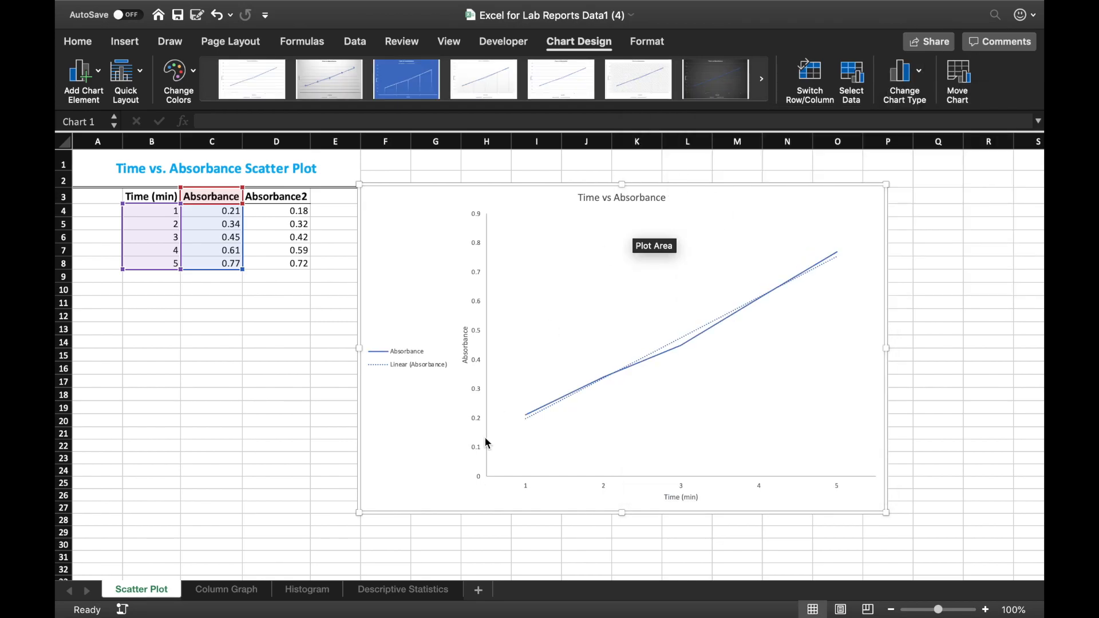
scroll(664, 419, "down", 2)
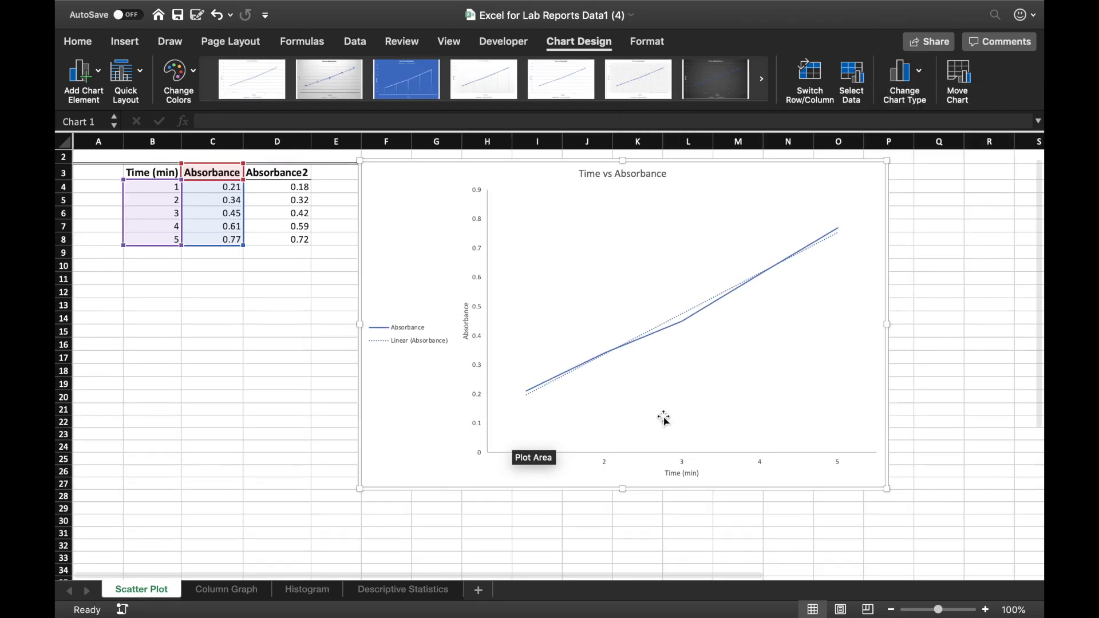
scroll(666, 415, "up", 2)
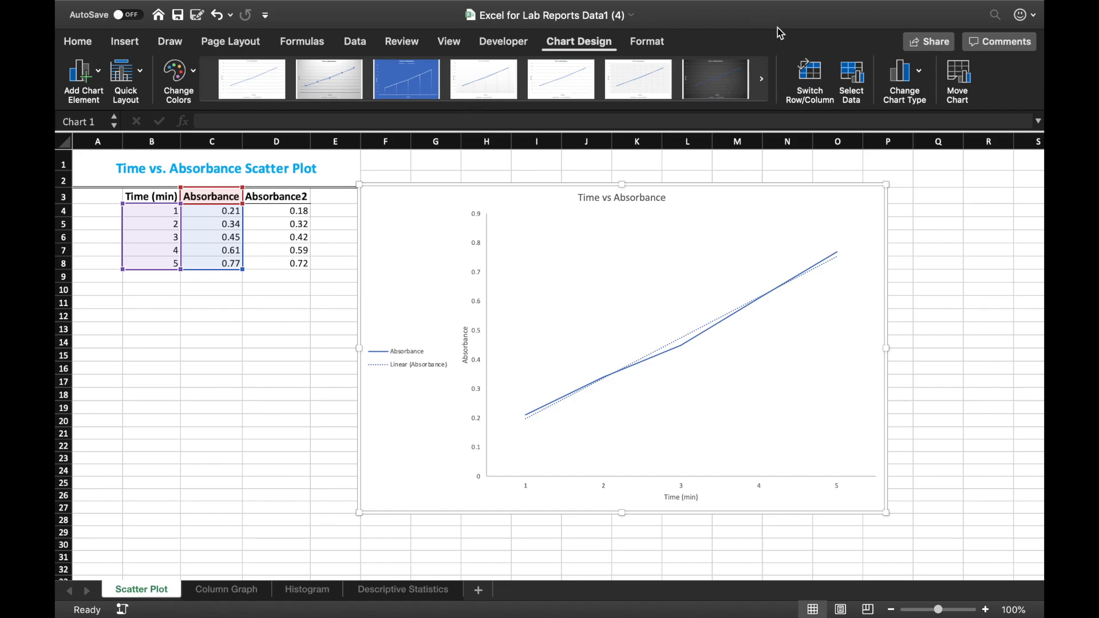
Add a second data series to the Time vs Absorbance chart, named from the Absorbance2 header in cell D3
left_click(853, 77)
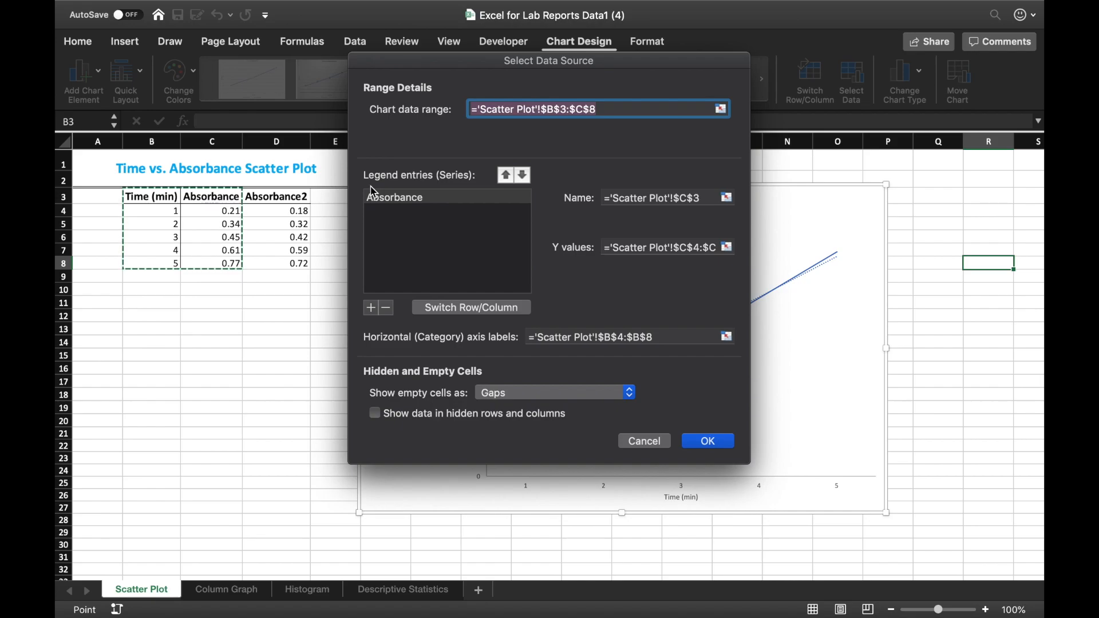
left_click(371, 308)
left_click(438, 222)
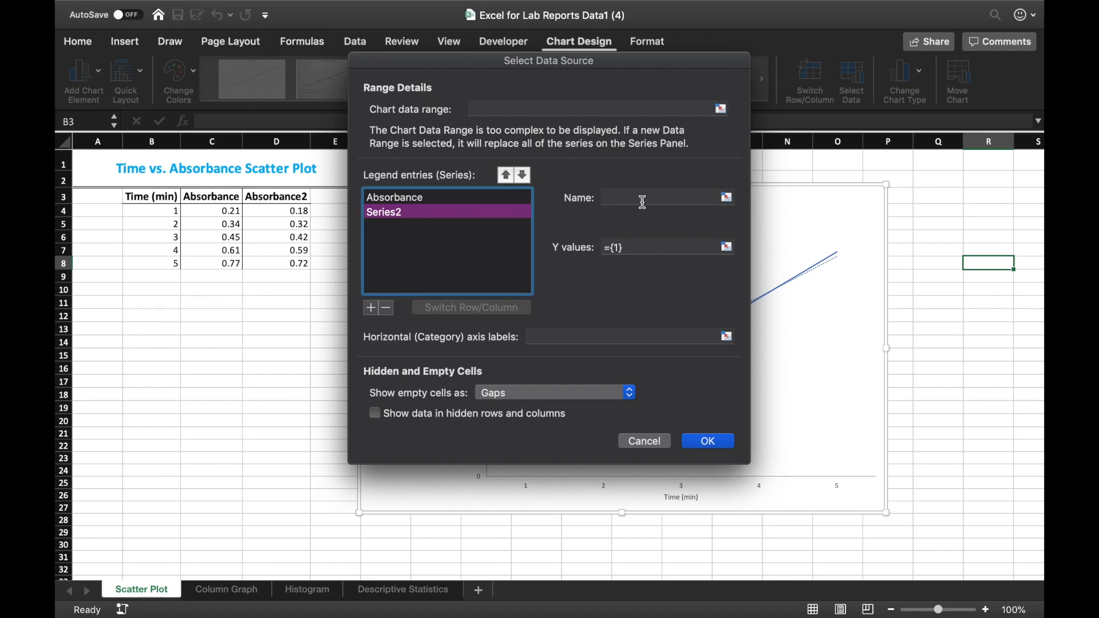
left_click(727, 198)
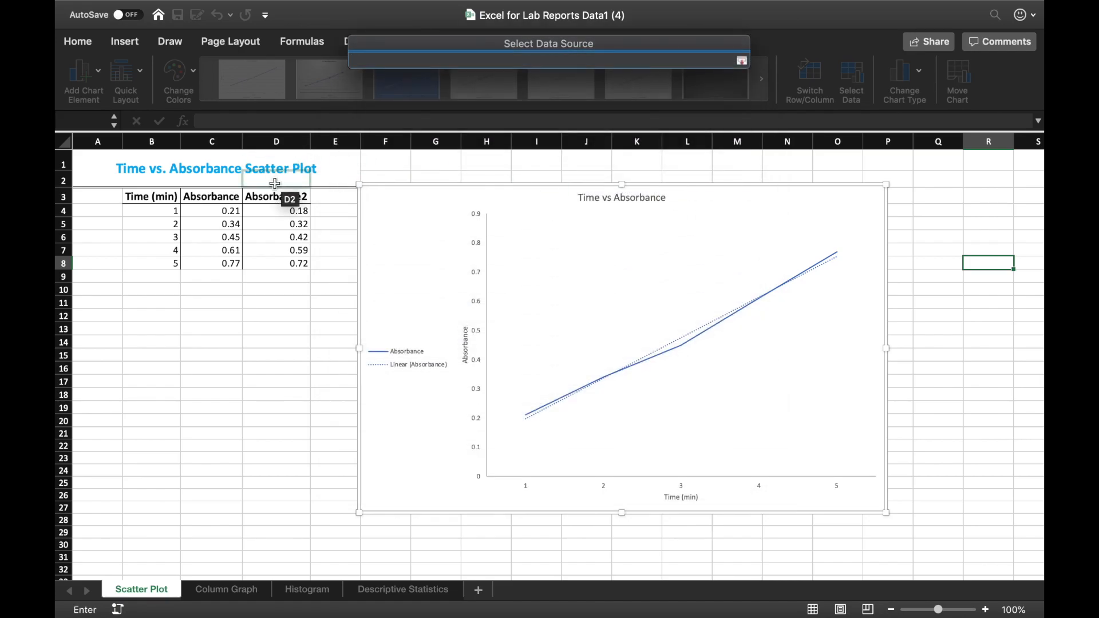
left_click(275, 198)
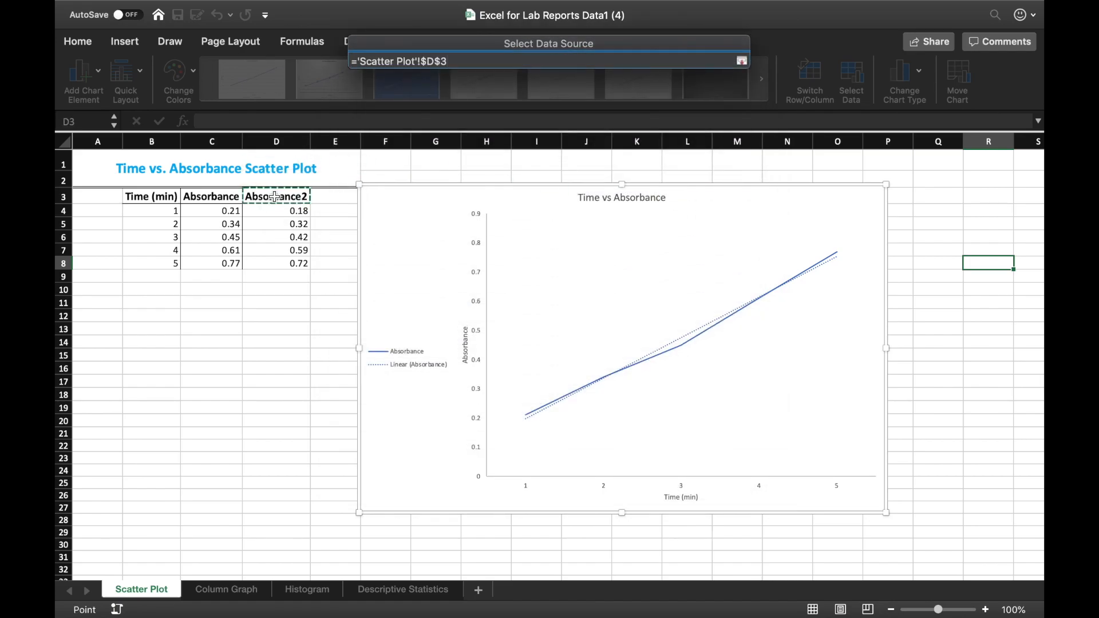
key("Return")
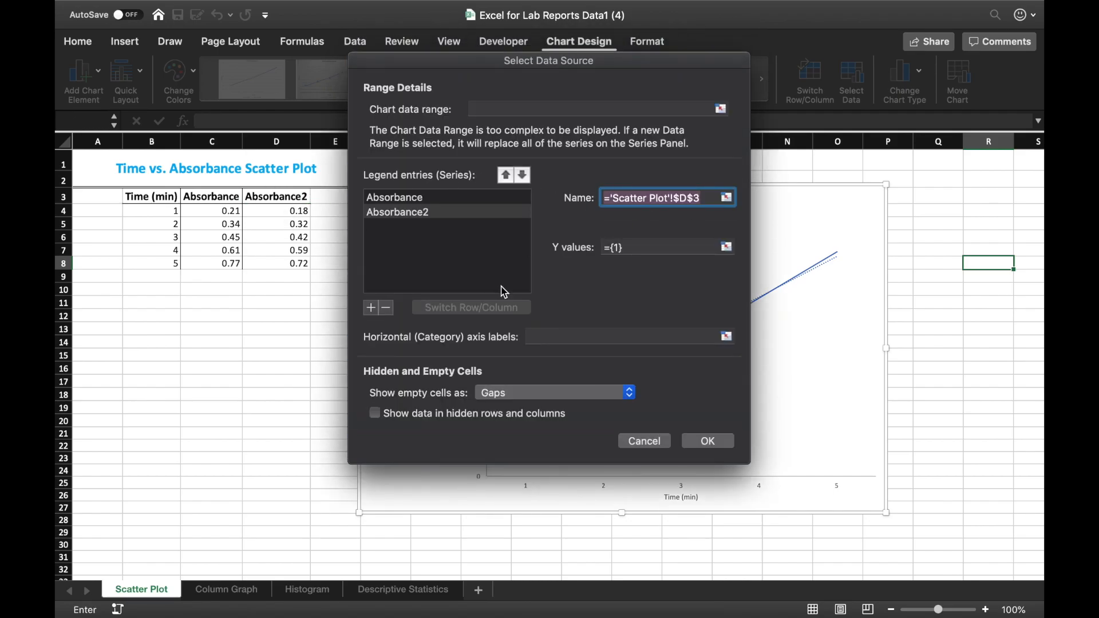
Set the Absorbance2 series' Y values to D4:D8 and apply the data source changes
left_click(727, 245)
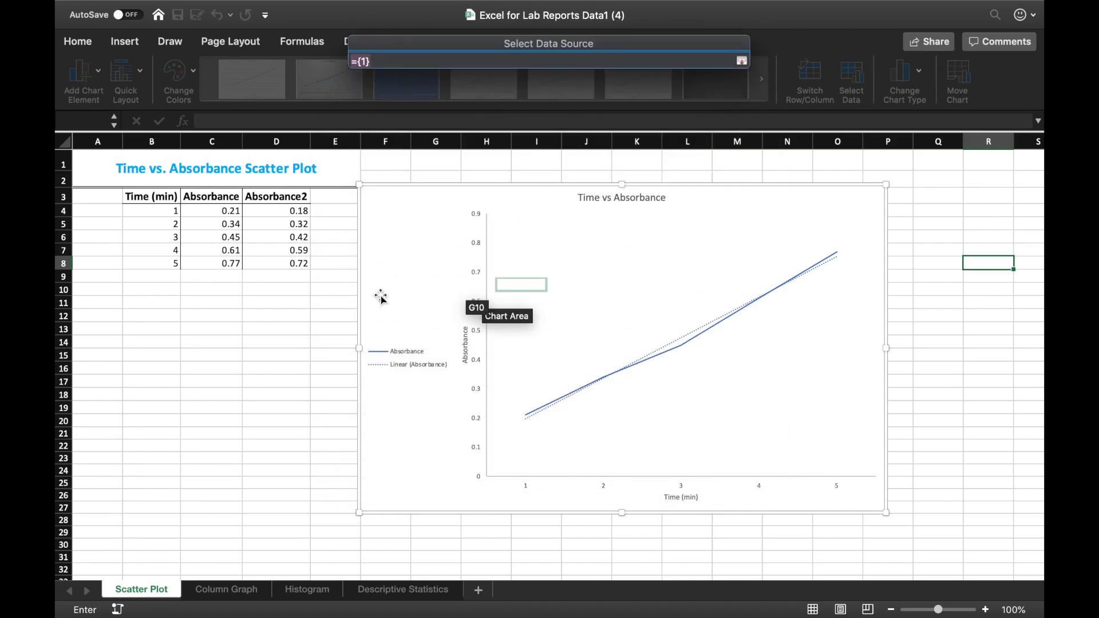
left_click_drag(282, 210, 285, 261)
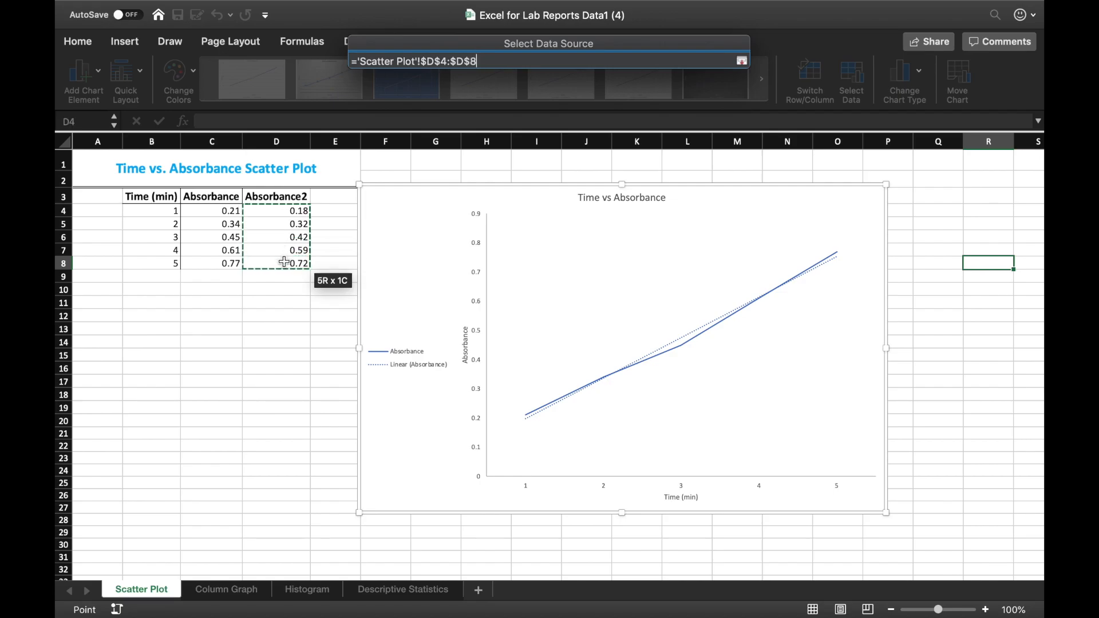
key("Return")
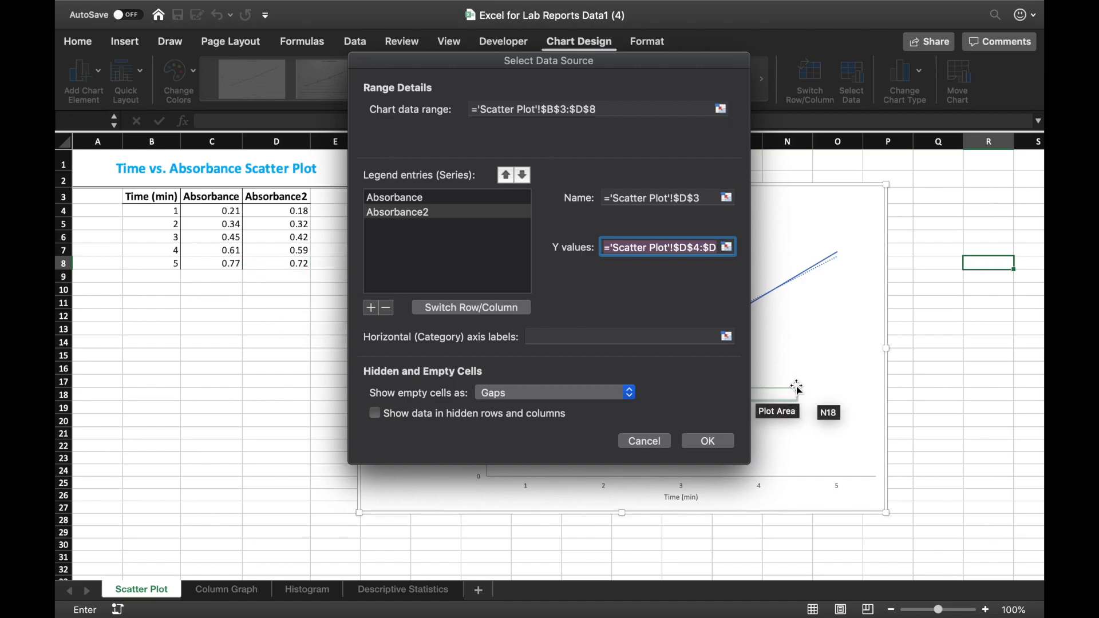
left_click(389, 216)
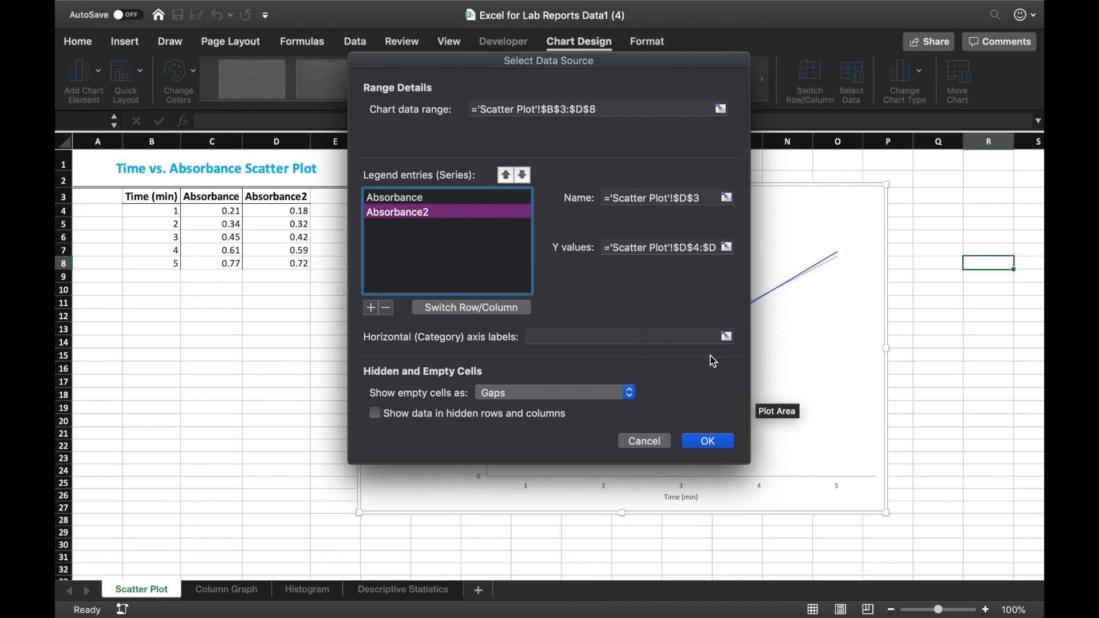
left_click(730, 444)
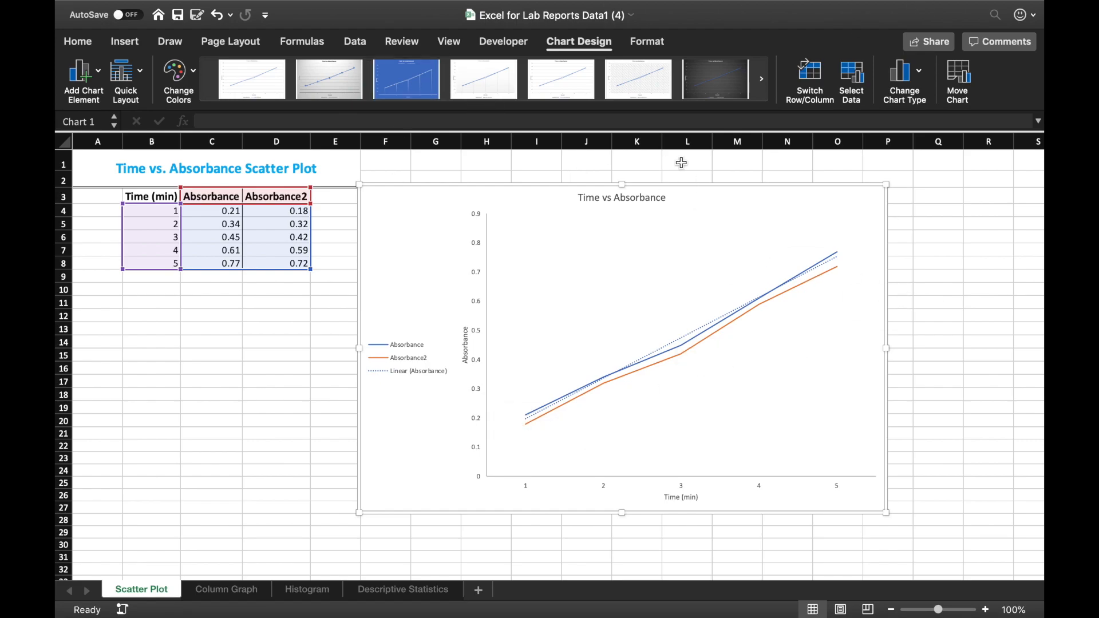
Recolor the Time vs Absorbance chart with the monochromatic palette of mixed greys and black
left_click(190, 79)
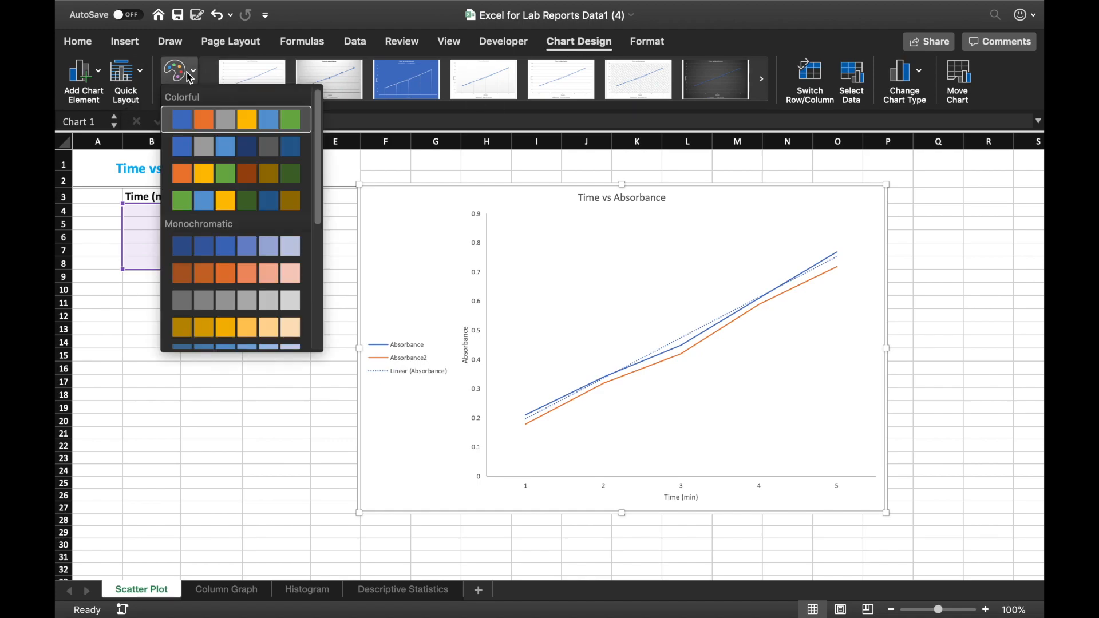
scroll(272, 315, "down", 5)
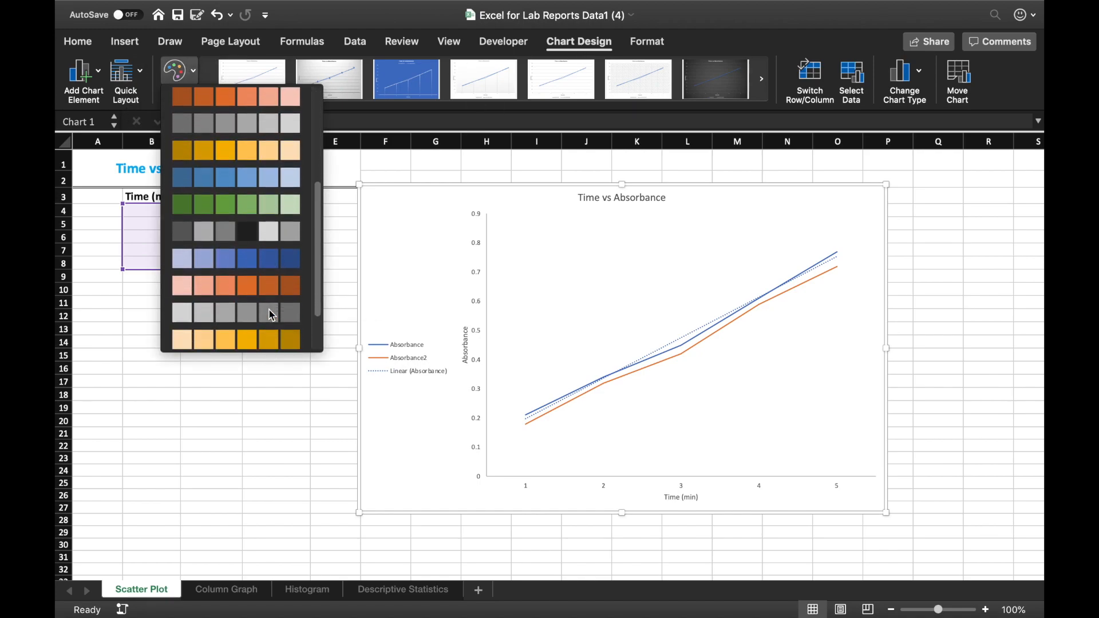
left_click(255, 232)
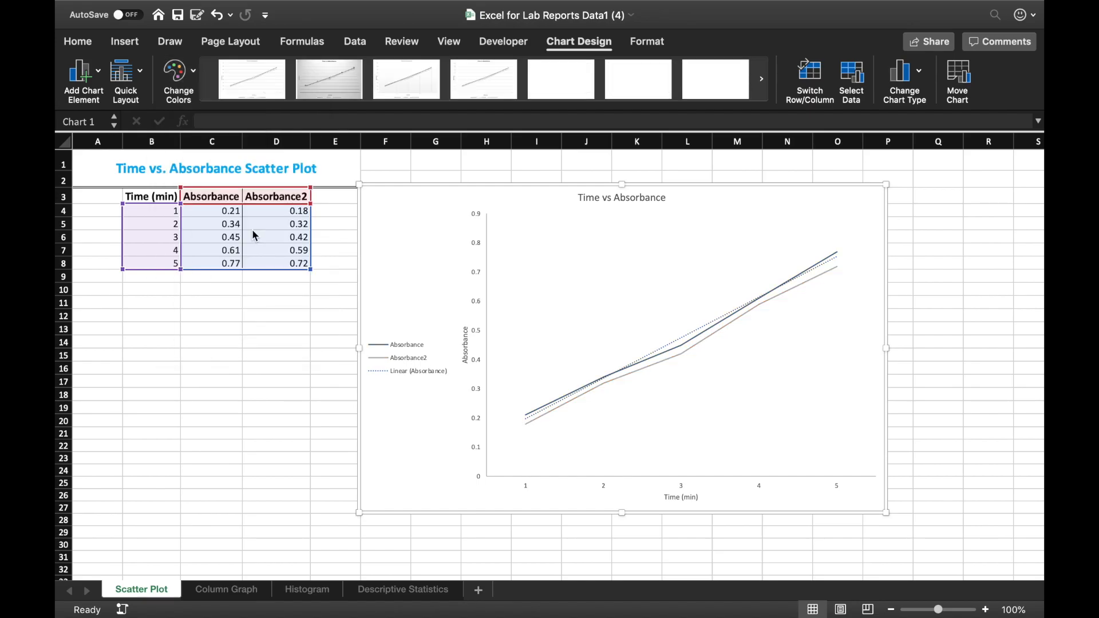
left_click(945, 287)
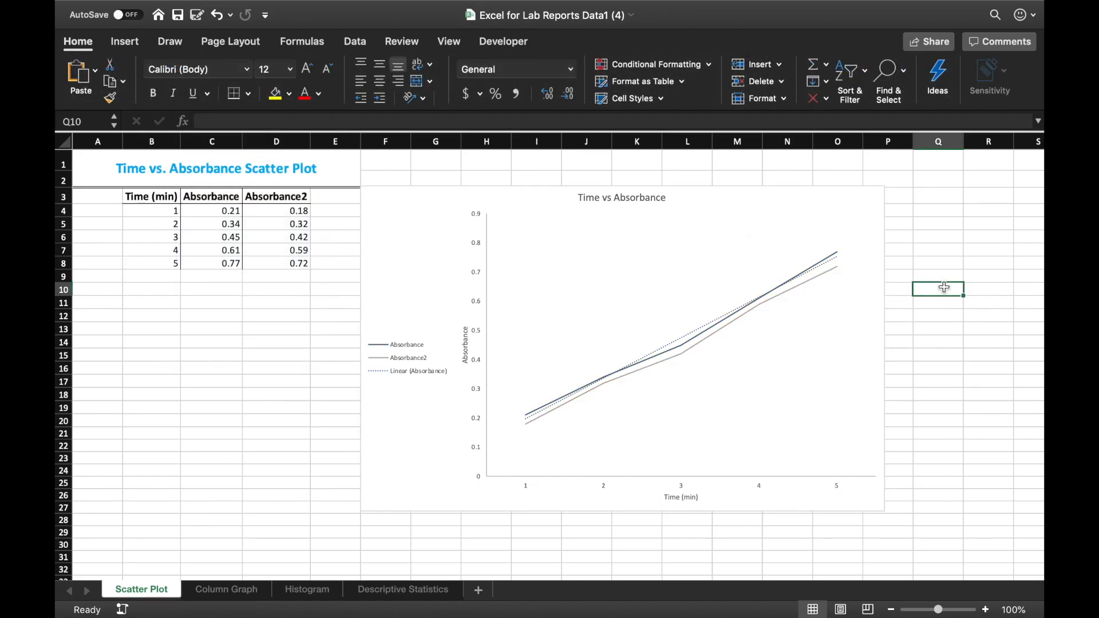
scroll(944, 287, "down", 1)
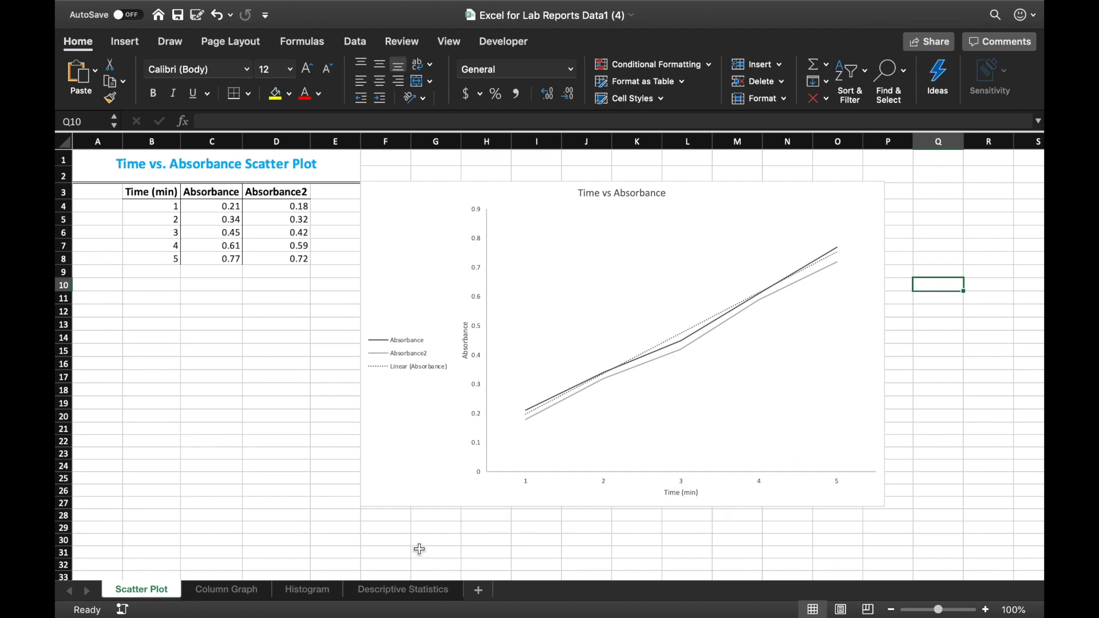
Switch to the Column Graph sheet and select empty cell J11, away from the heart rate table
left_click(228, 596)
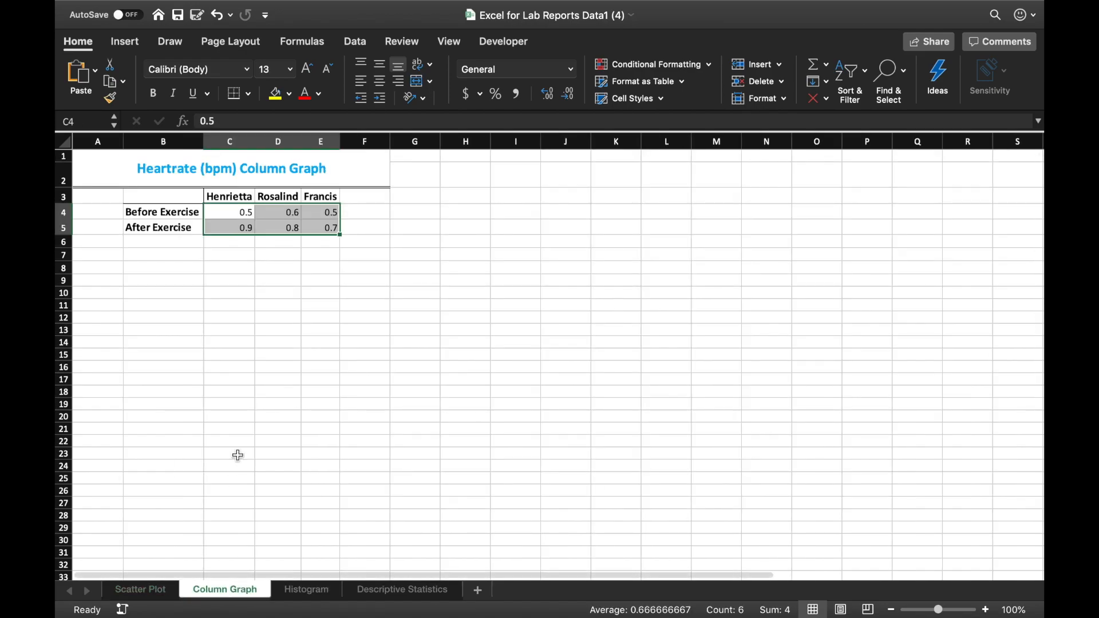
left_click(251, 380)
scroll(256, 381, "down", 1)
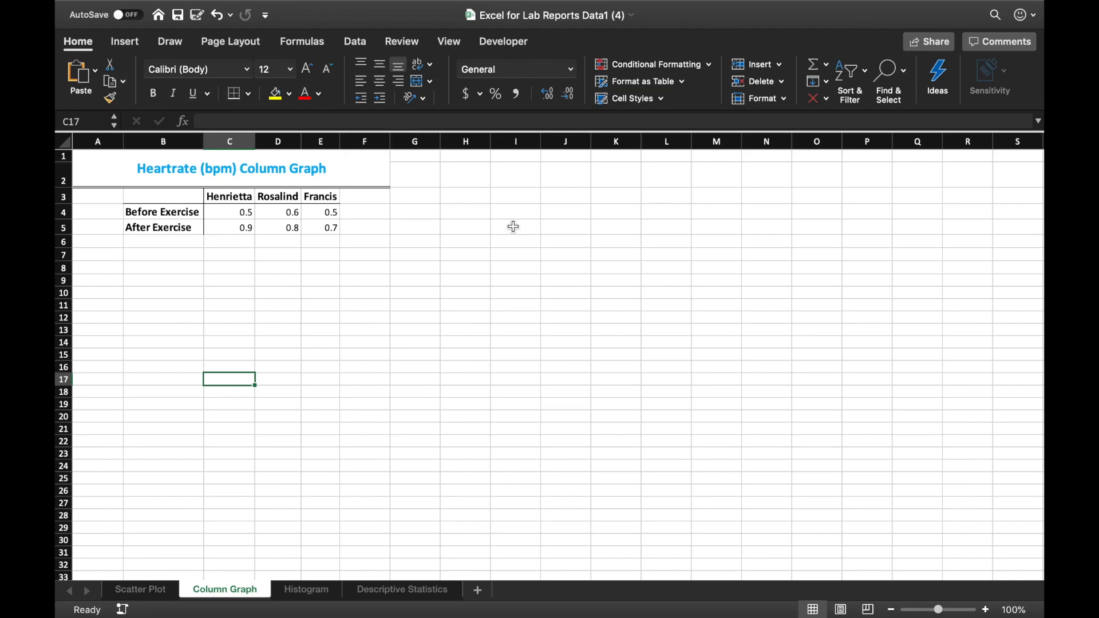
mouse_move(329, 6)
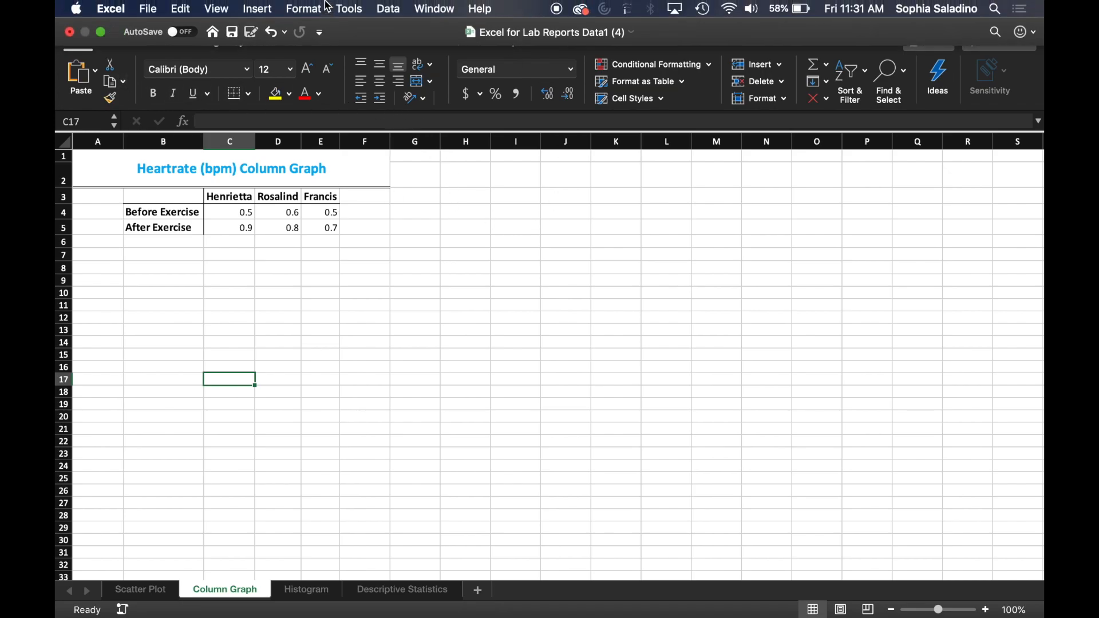
left_click(565, 307)
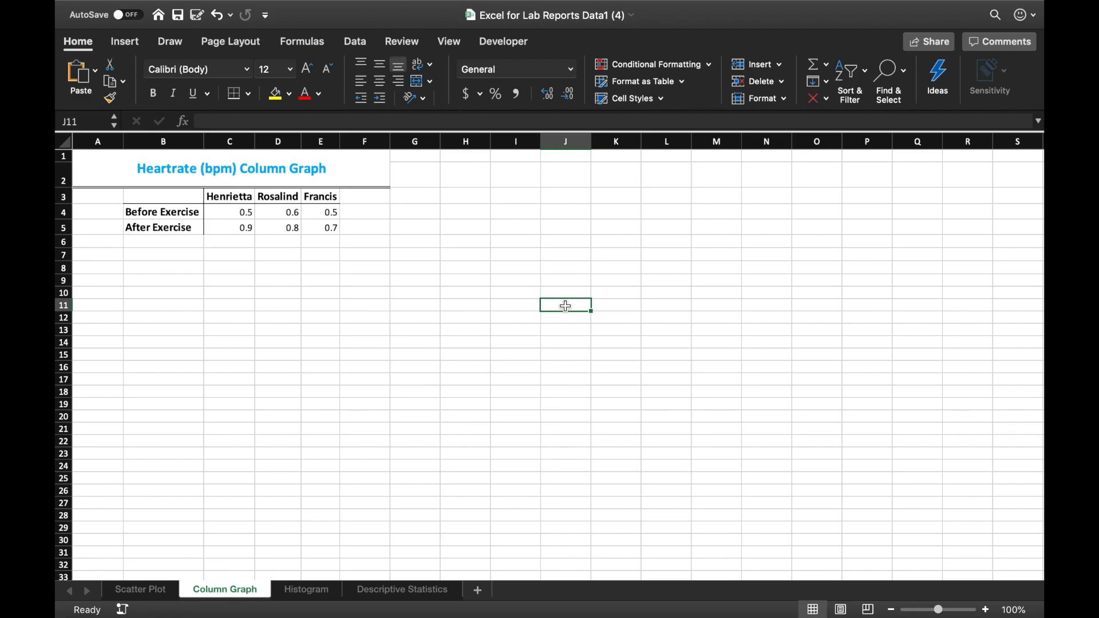
Insert a blank 2-D clustered column chart and place it beside the heart rate table, enlarged to cover about G4 to Q29
left_click(126, 41)
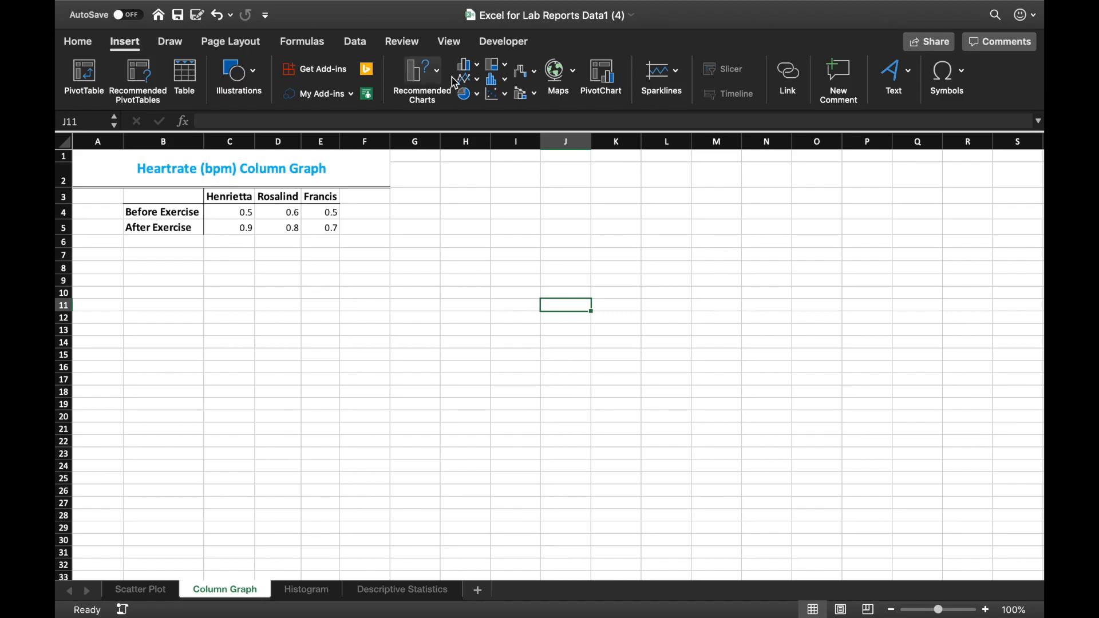
left_click(468, 67)
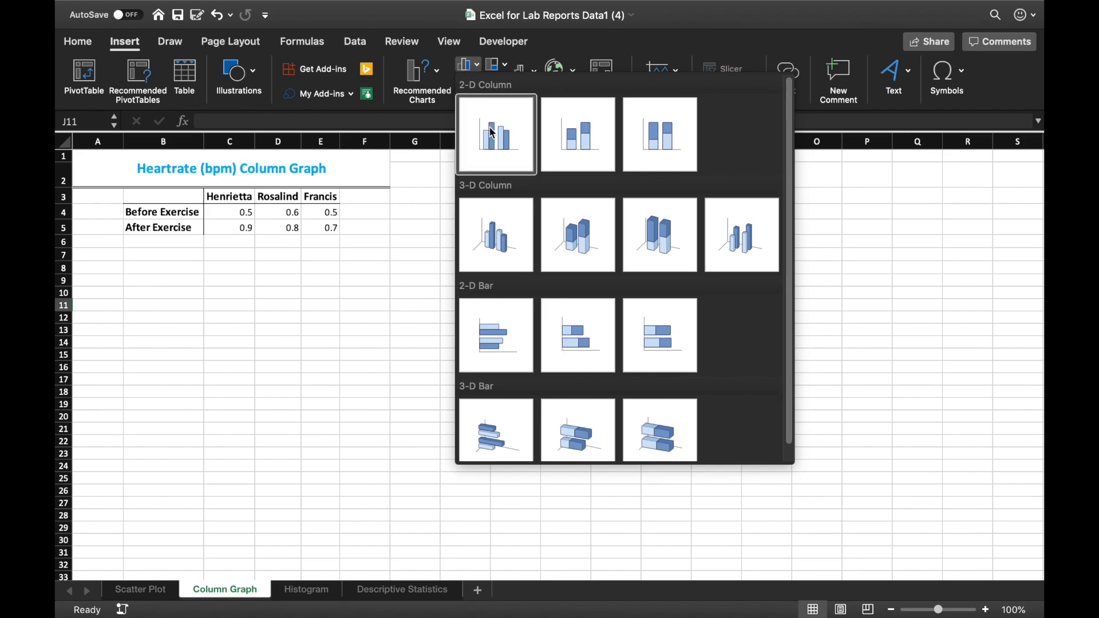
left_click(501, 151)
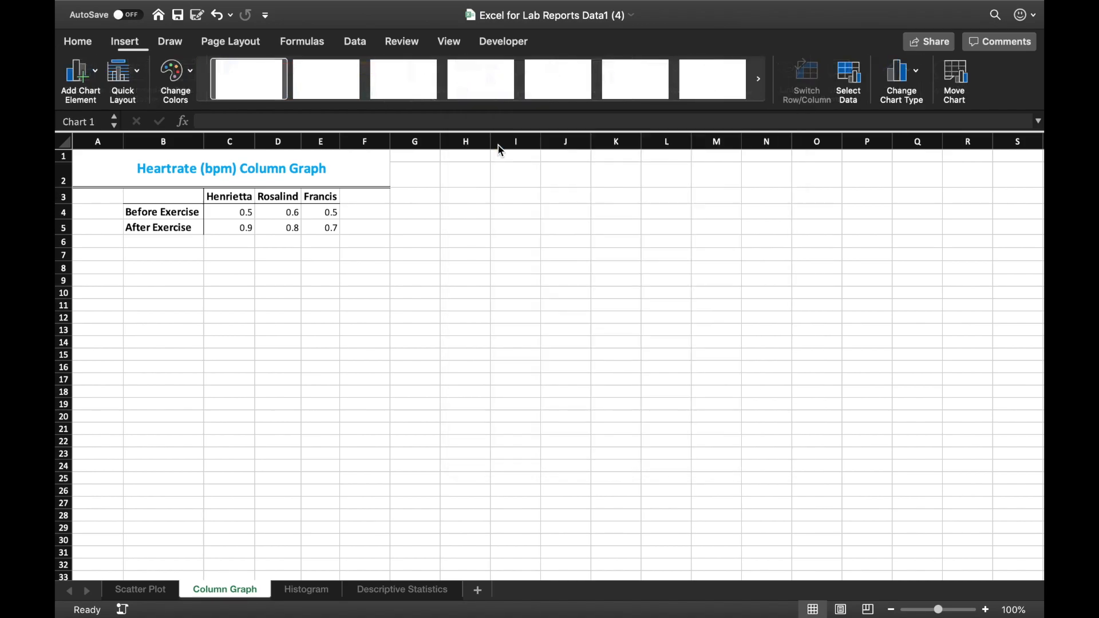
left_click_drag(473, 316, 442, 251)
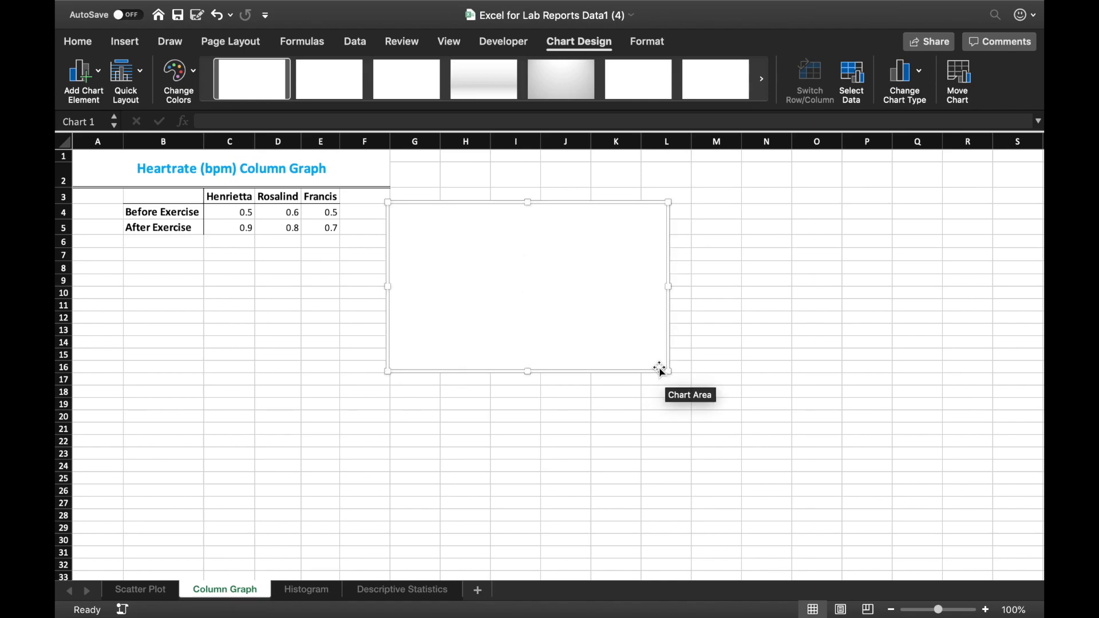
left_click_drag(668, 376, 944, 537)
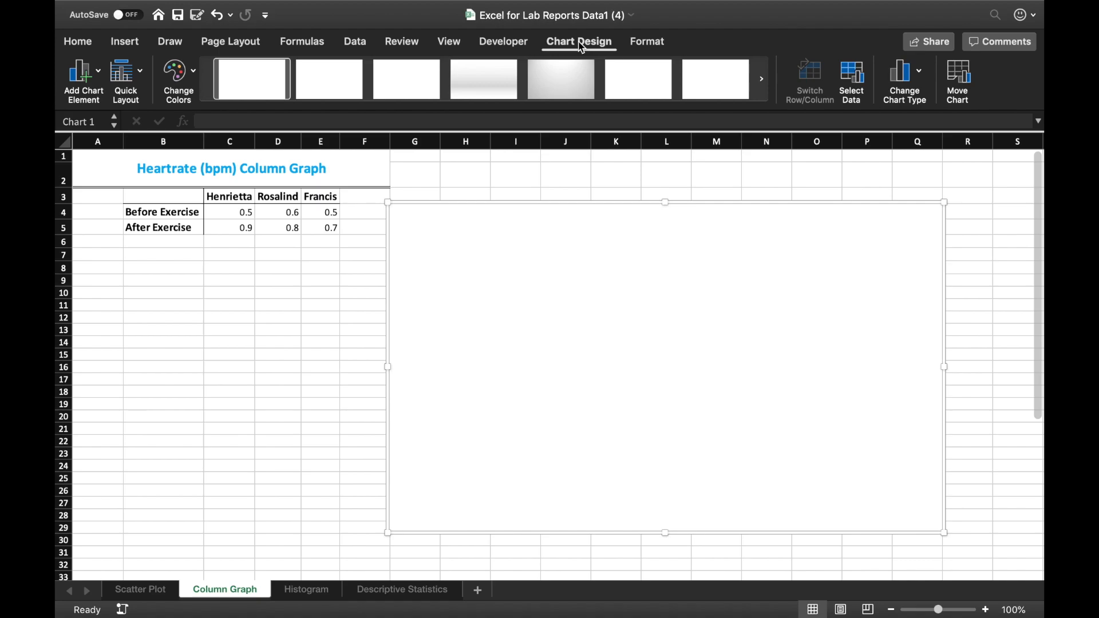
Add a data series to the blank column chart, named from the Before Exercise label in cell B4
left_click(864, 84)
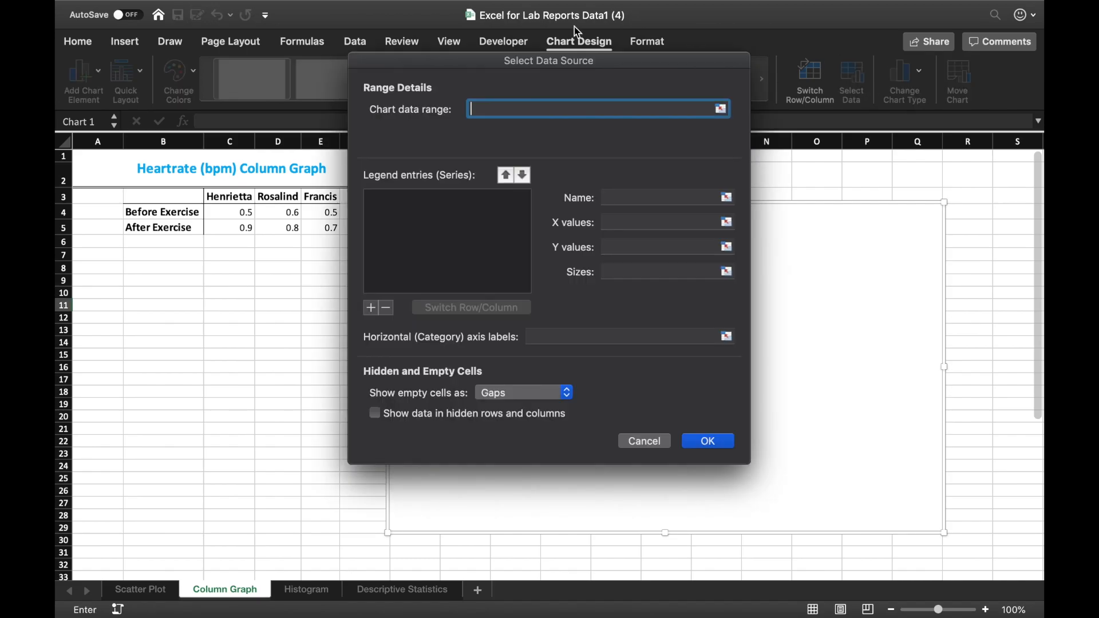
left_click_drag(446, 73, 472, 89)
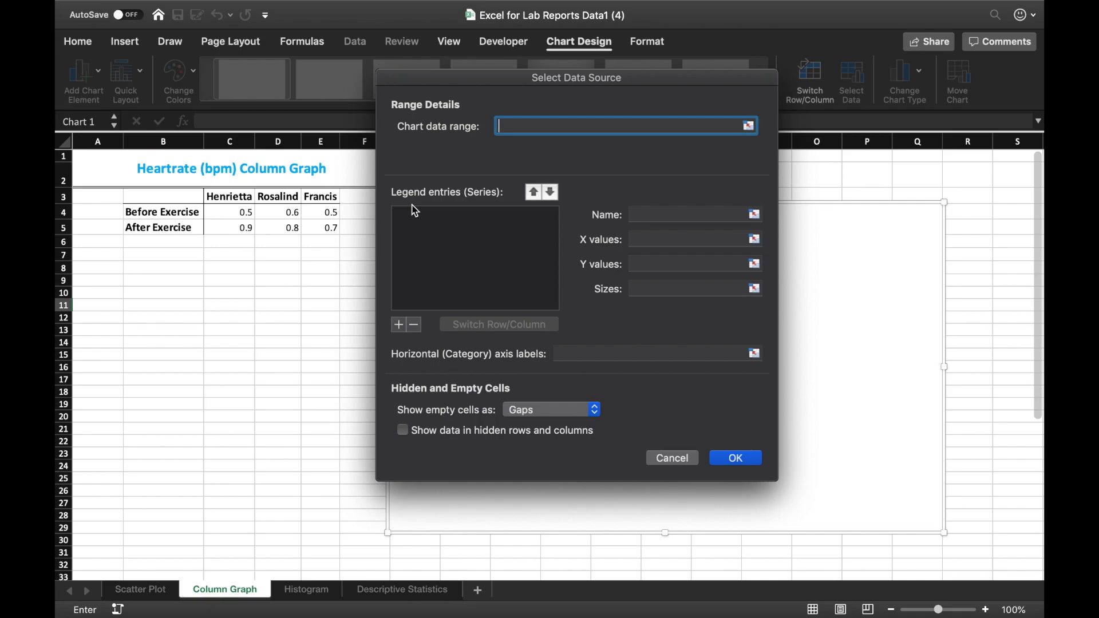
left_click(399, 326)
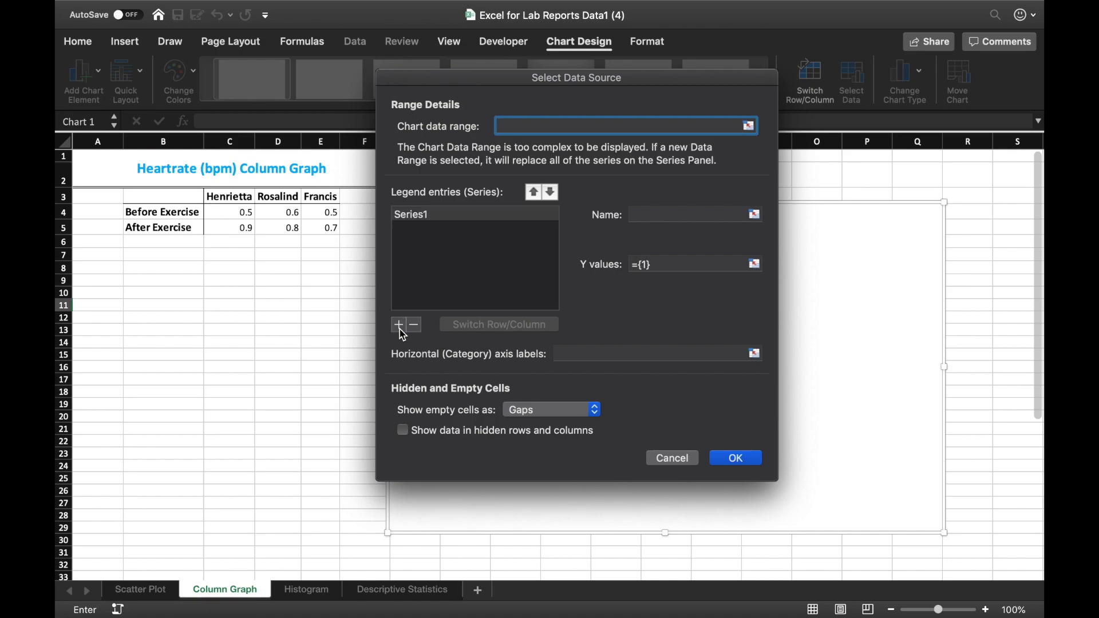
left_click(418, 217)
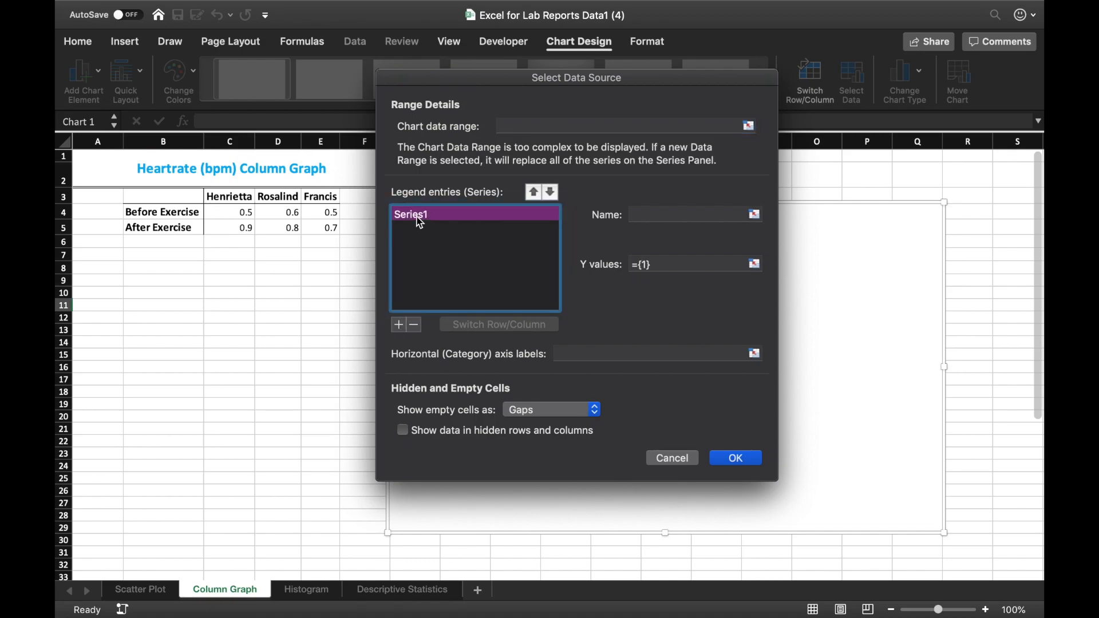
left_click(754, 214)
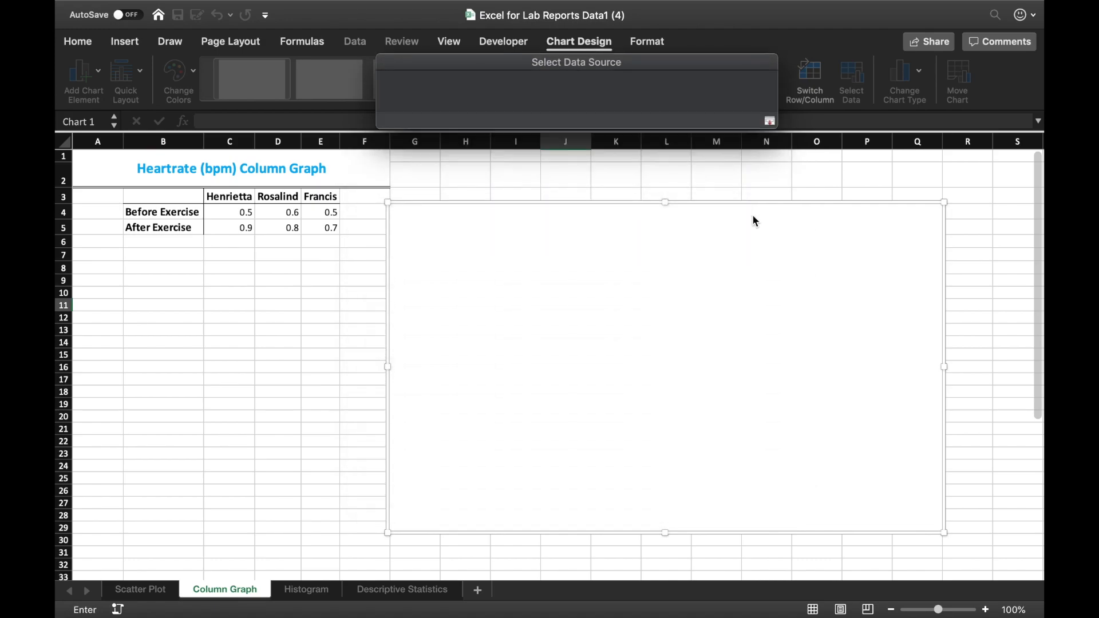
left_click(181, 215)
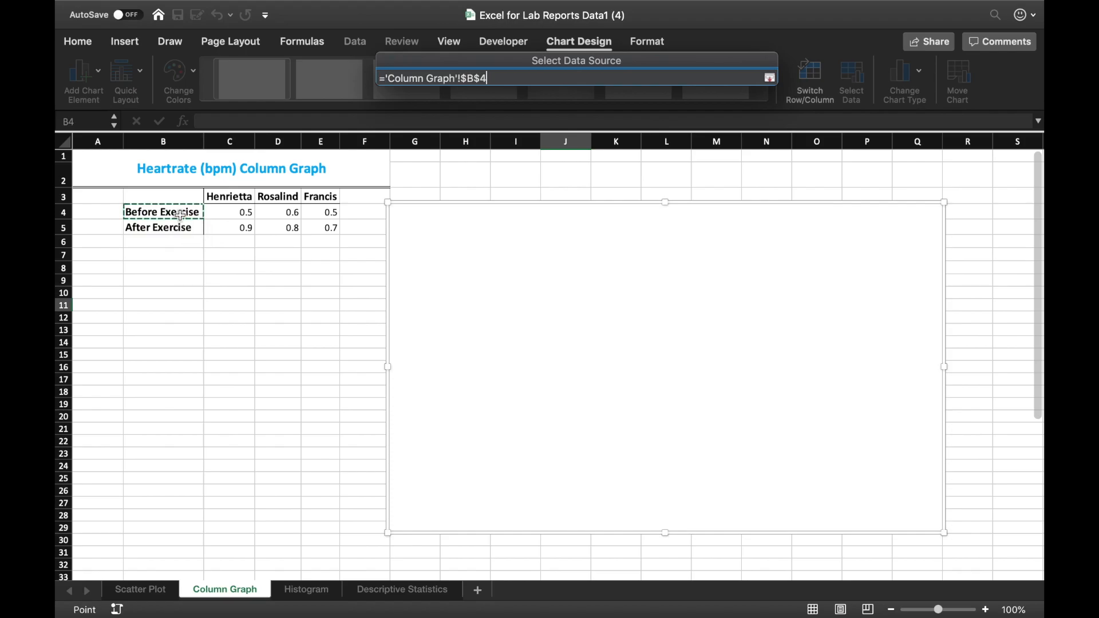
key("Return")
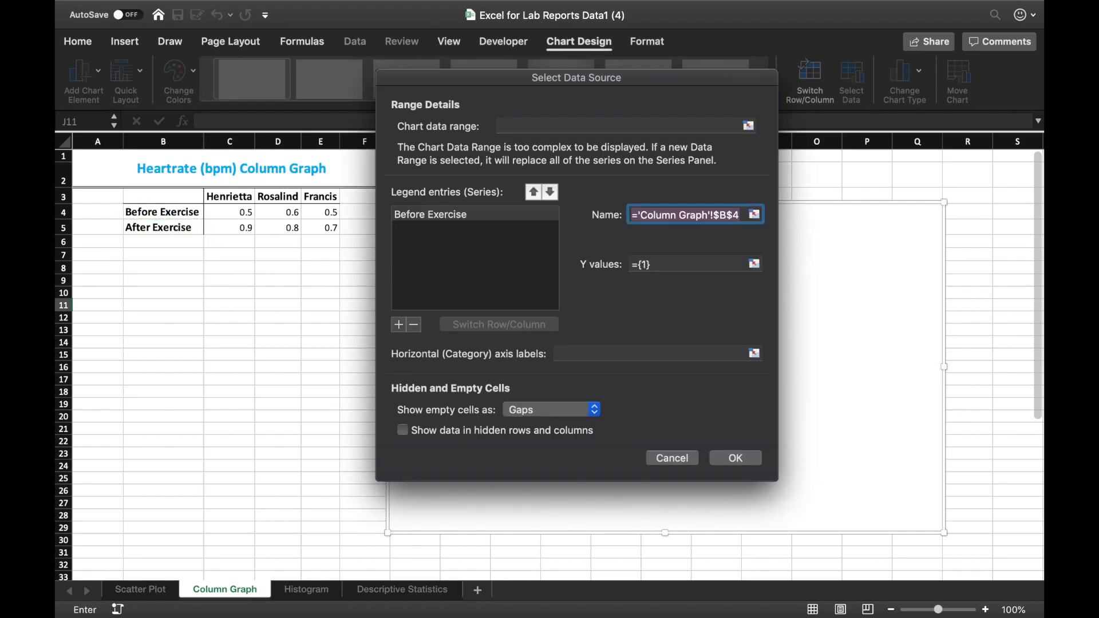
Set the Before Exercise series' Y values to C4:E4
left_click(755, 264)
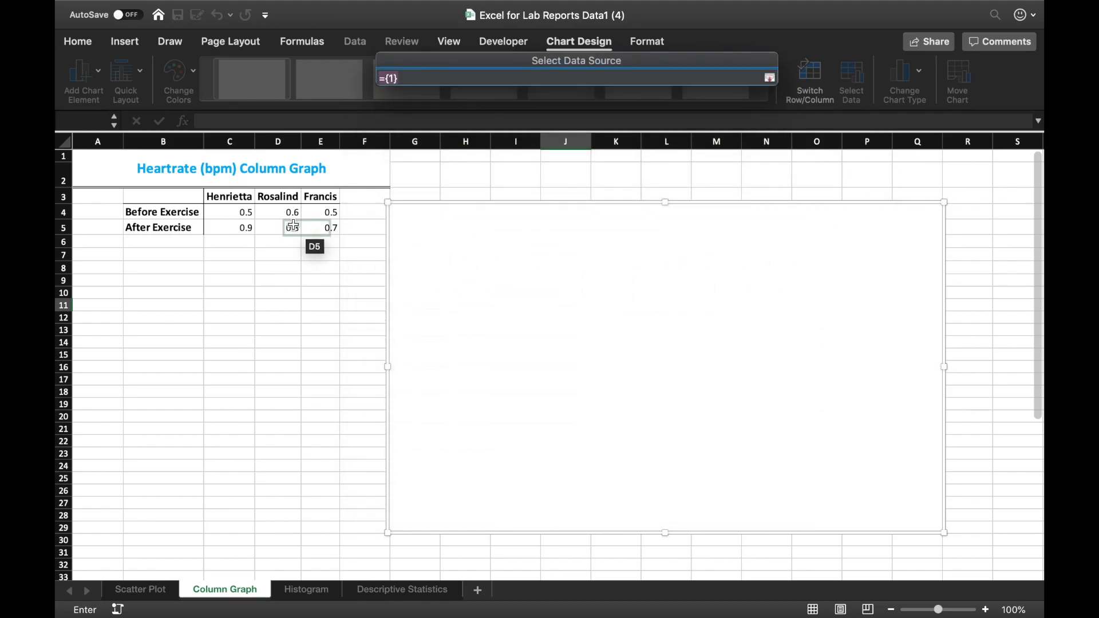
left_click_drag(246, 216, 318, 215)
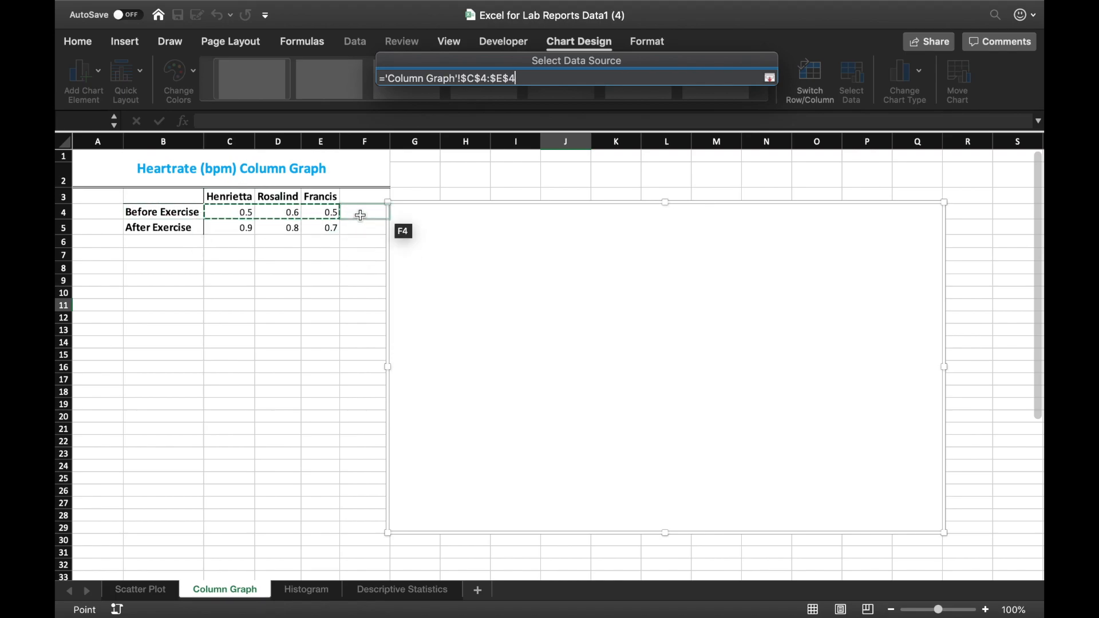
key("Return")
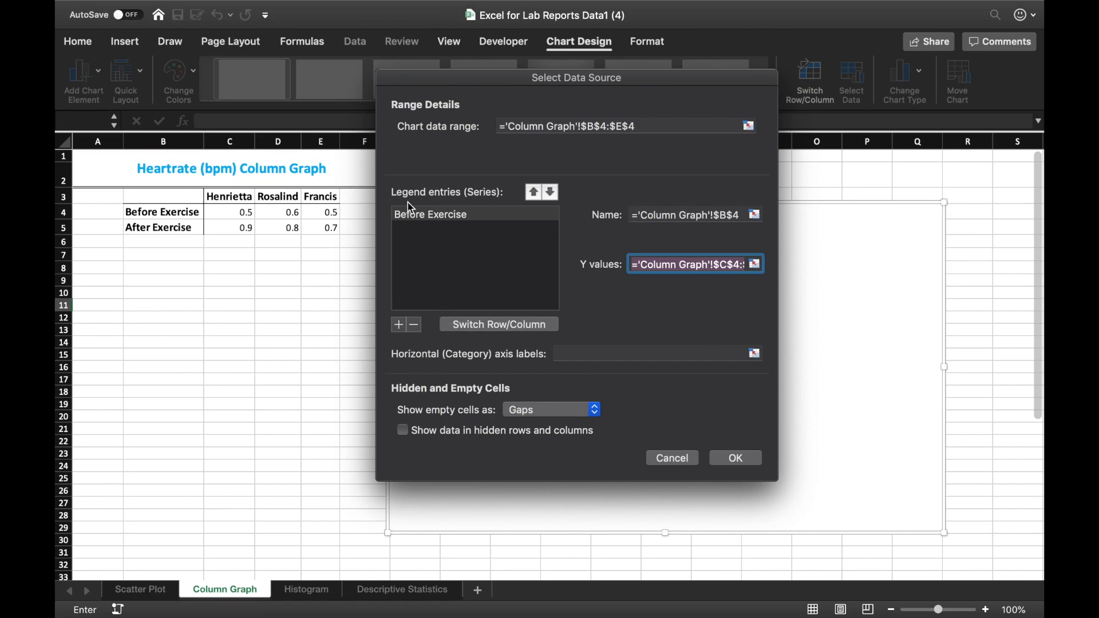
Add a second data series to the column chart, named from the After Exercise label in cell B5
left_click(400, 326)
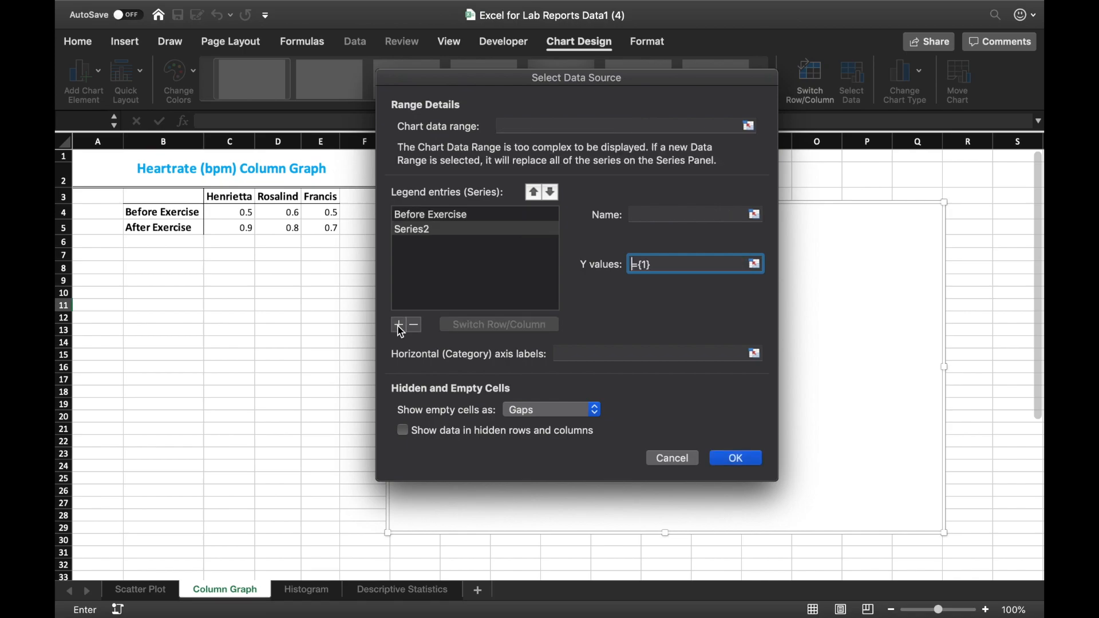
left_click(472, 232)
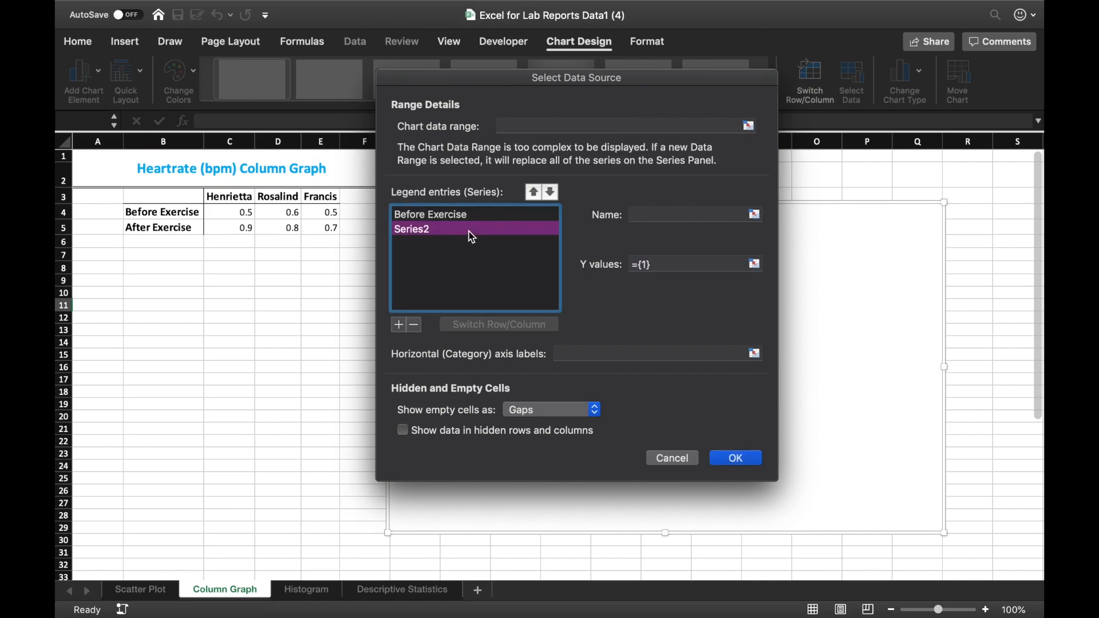
left_click(756, 216)
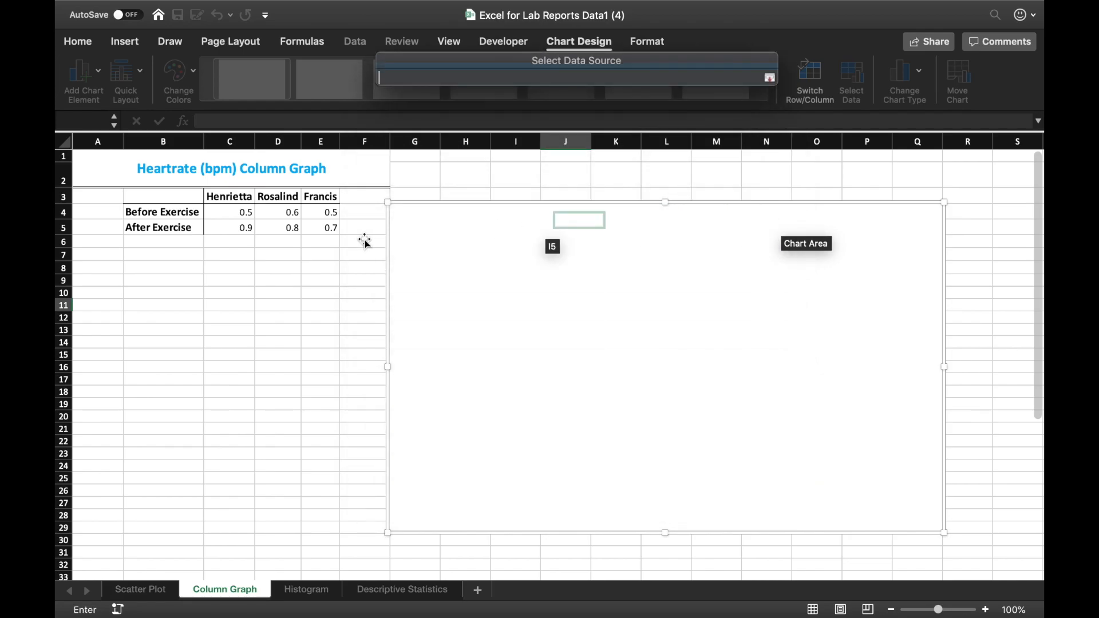
left_click(165, 228)
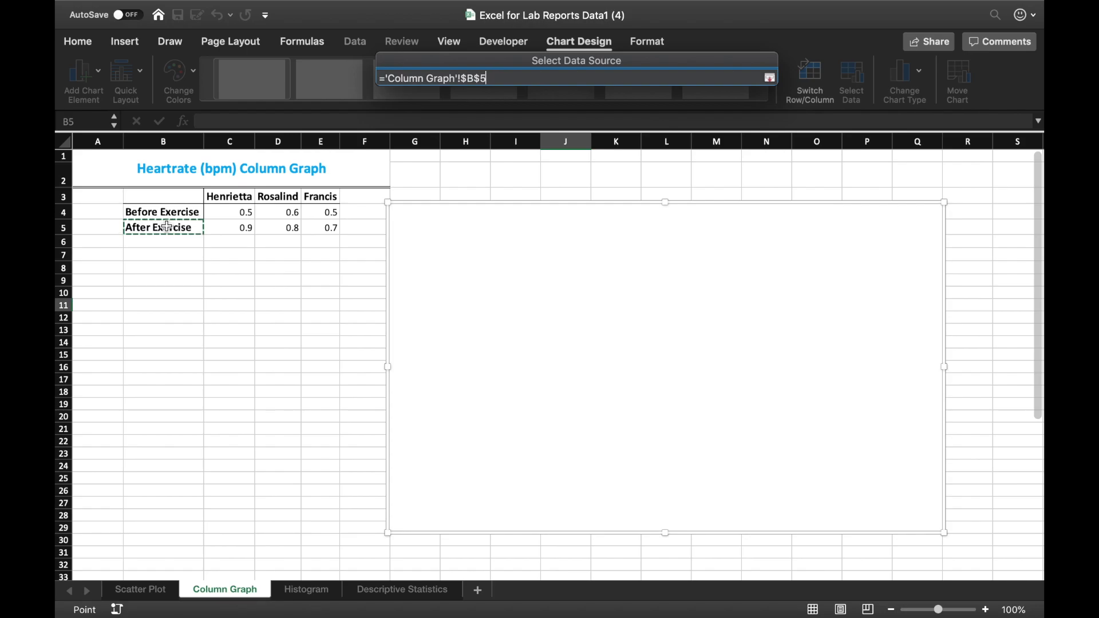
key("Return")
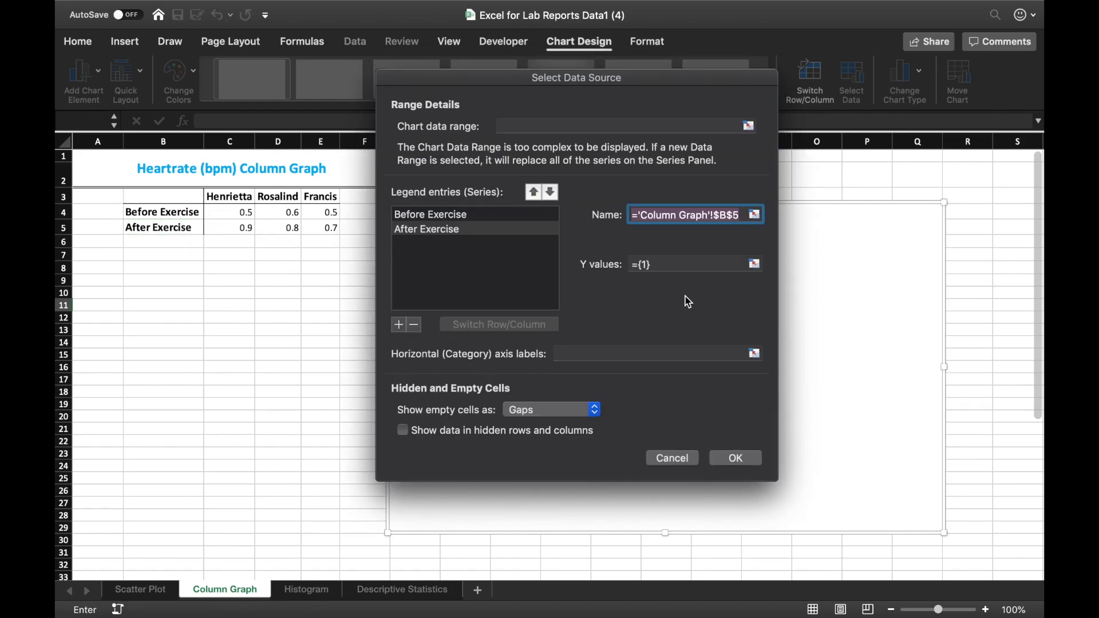
Set the After Exercise series' Y values to C5:E5 and apply the chart's data source
left_click(755, 264)
left_click_drag(246, 228, 315, 230)
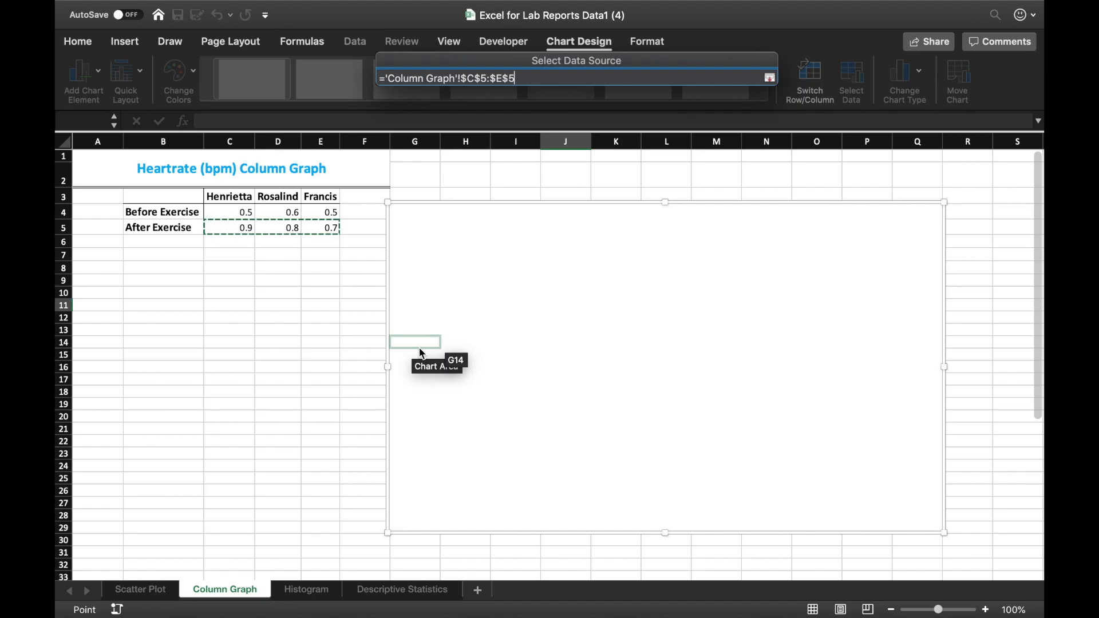
key("Return")
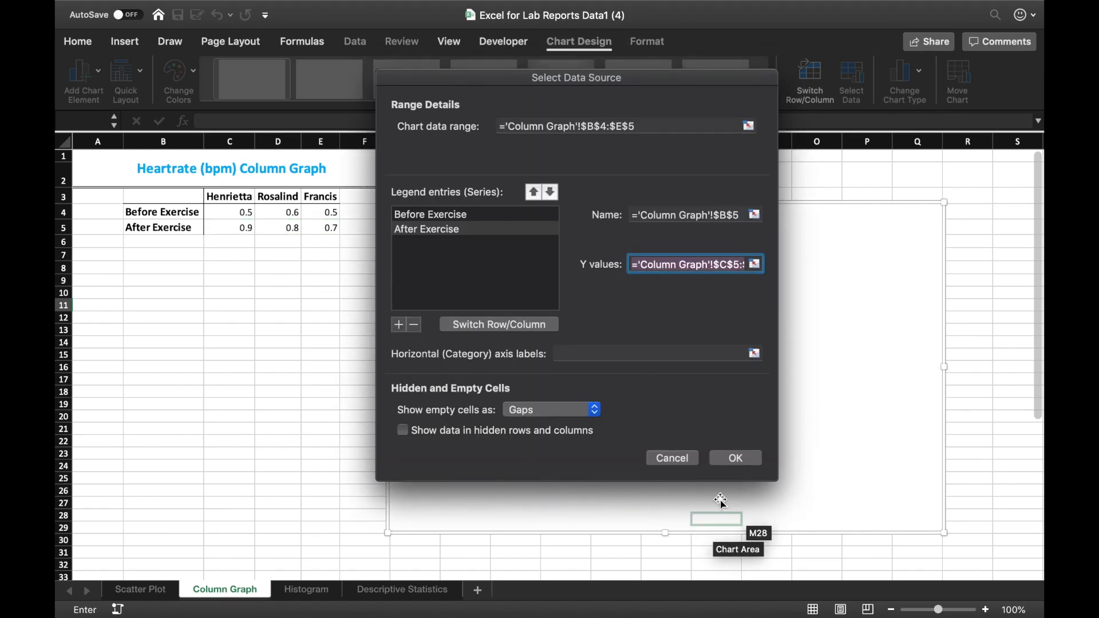
left_click(745, 458)
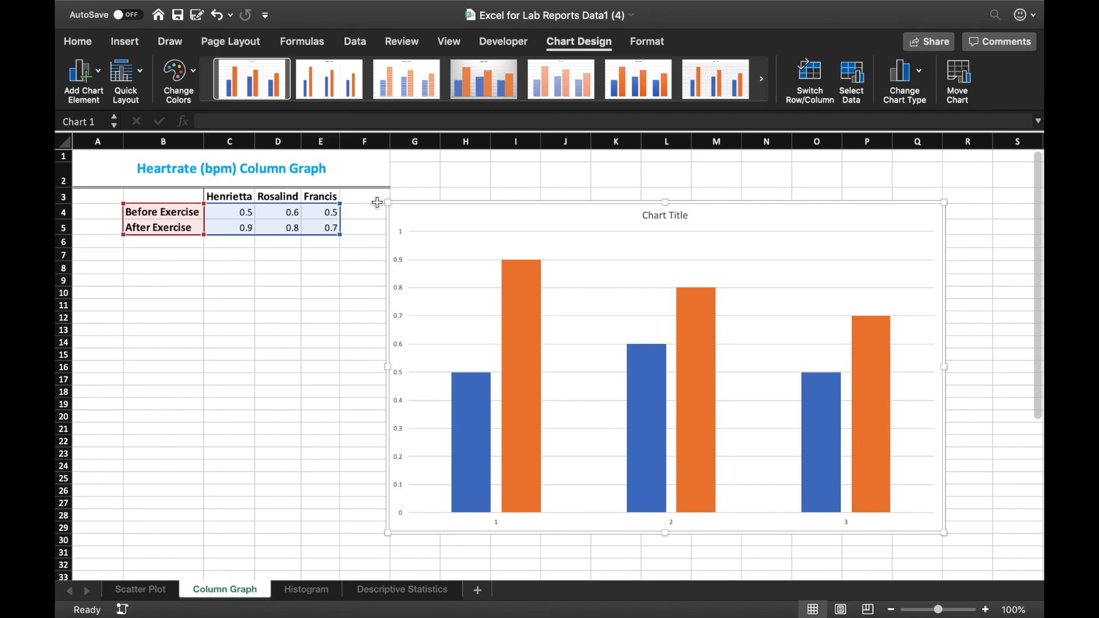
Set the column chart's horizontal category axis labels to the header names in C3:E3
left_click(858, 74)
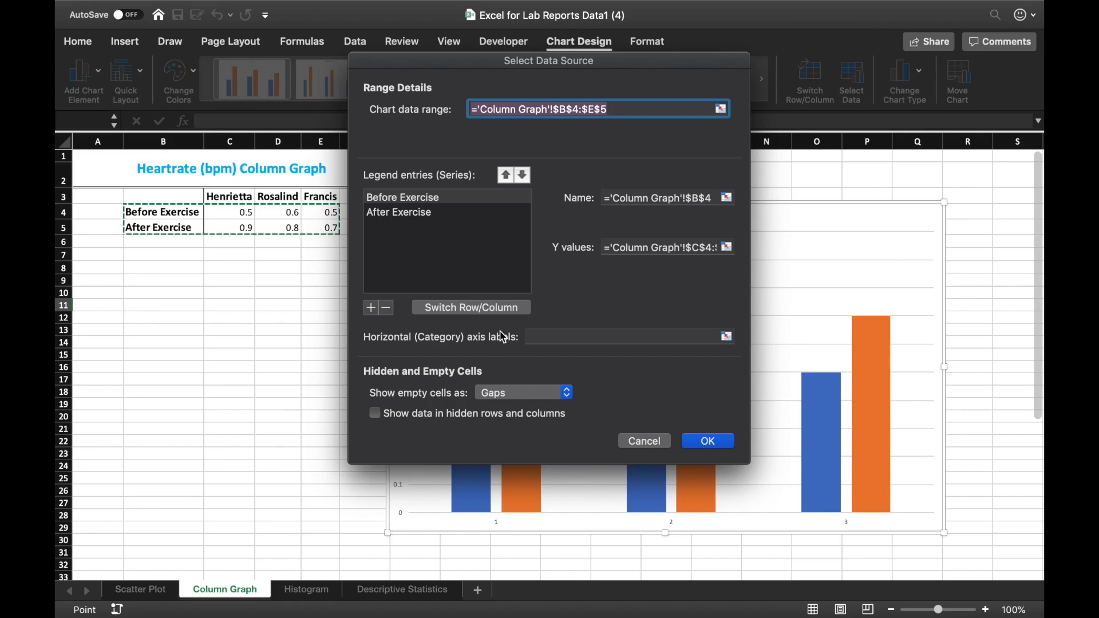
left_click(727, 338)
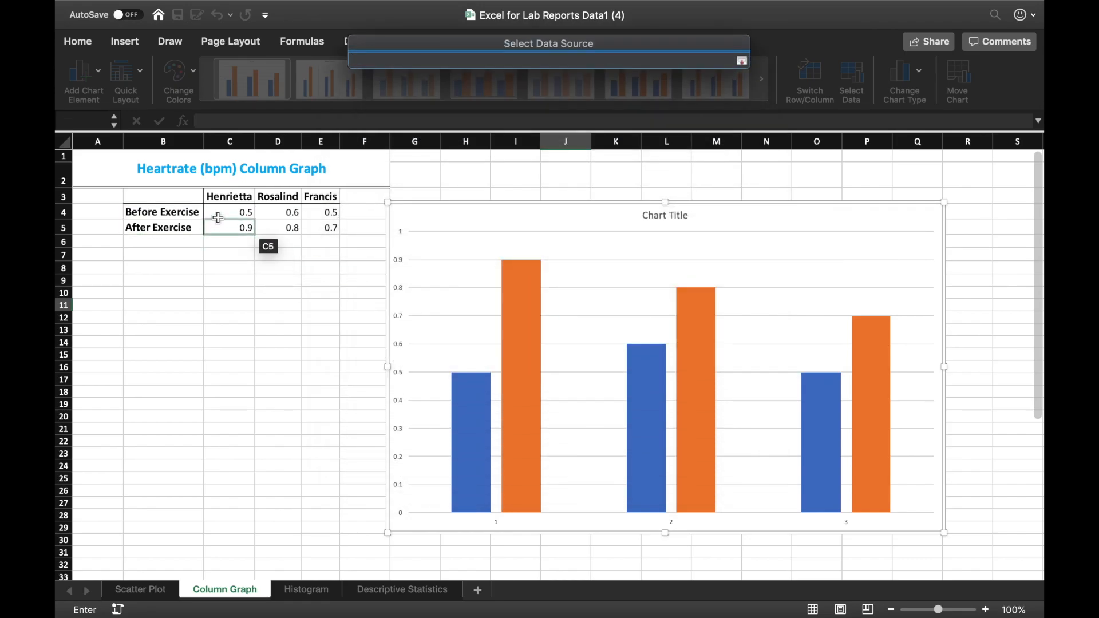
left_click_drag(223, 200, 311, 194)
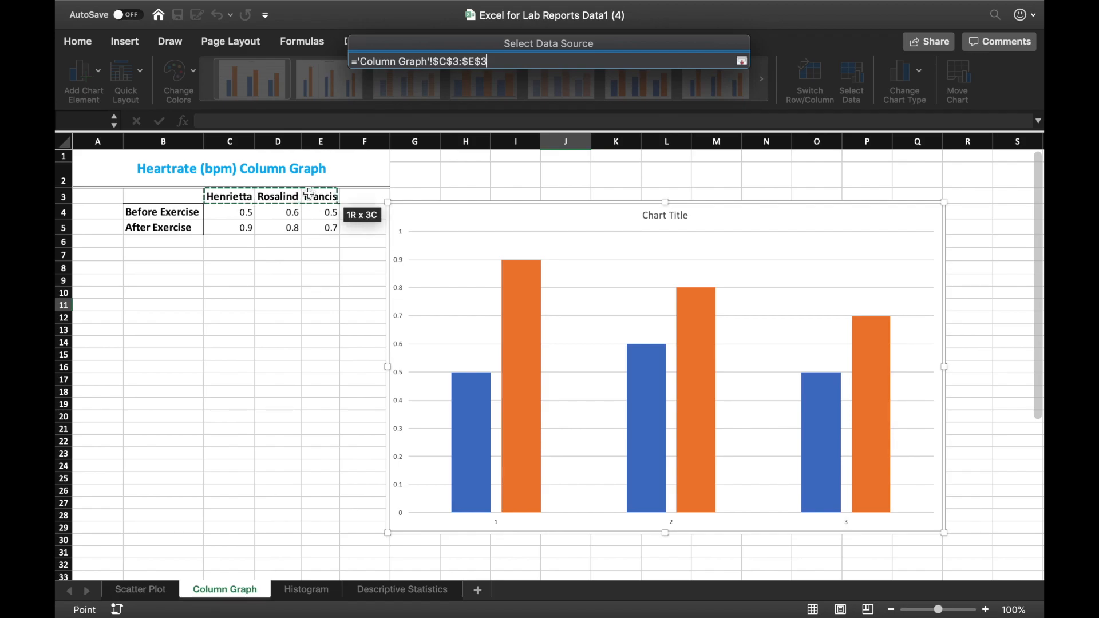
key("Return")
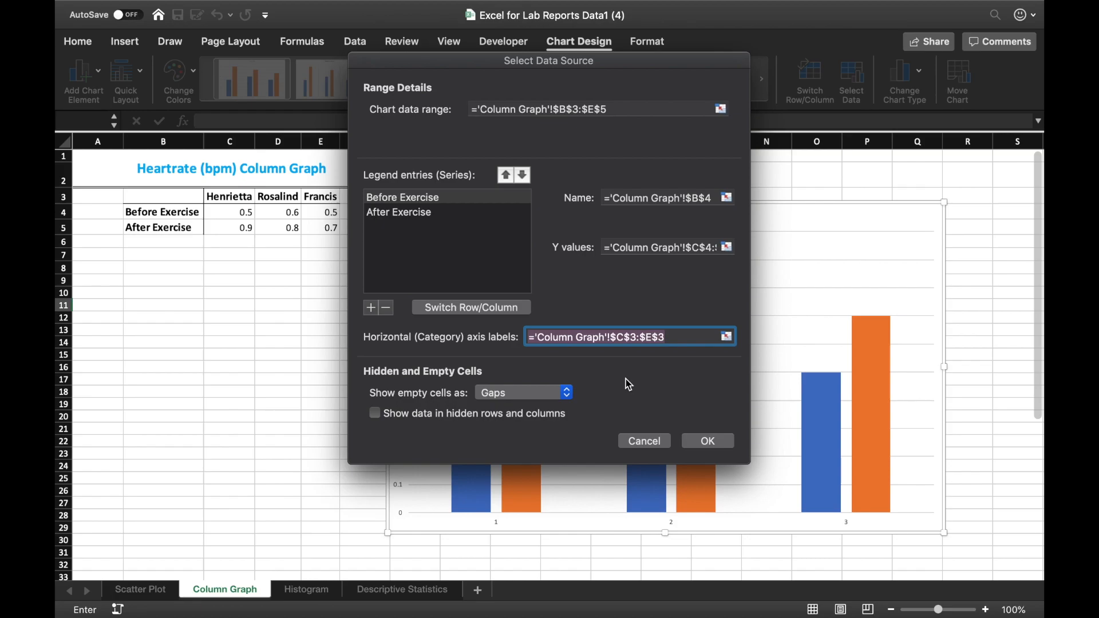
left_click(706, 444)
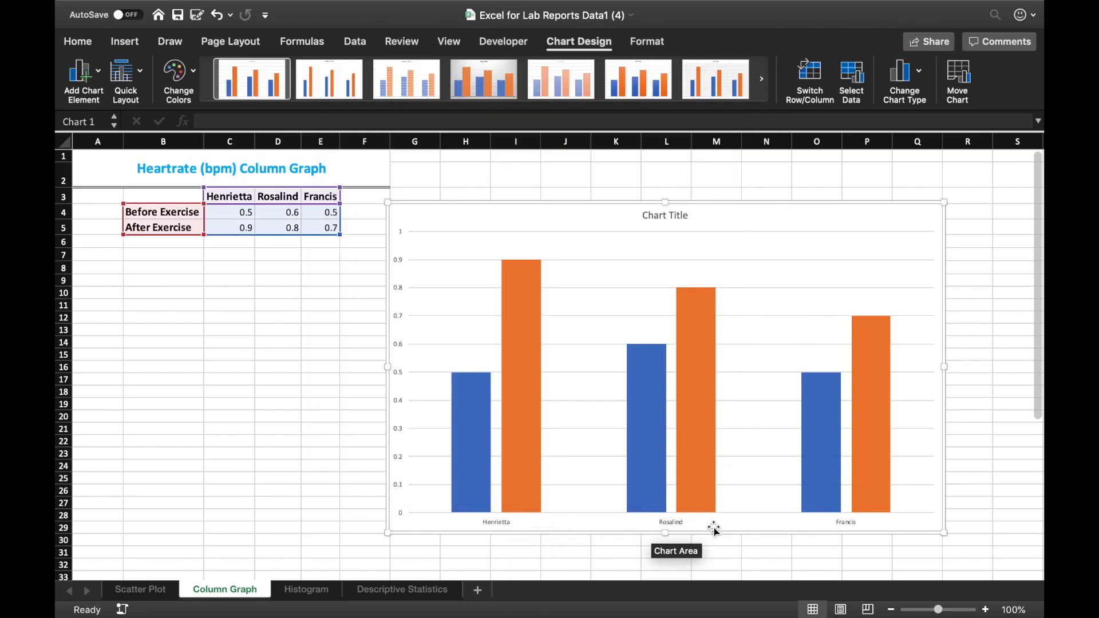
left_click(339, 379)
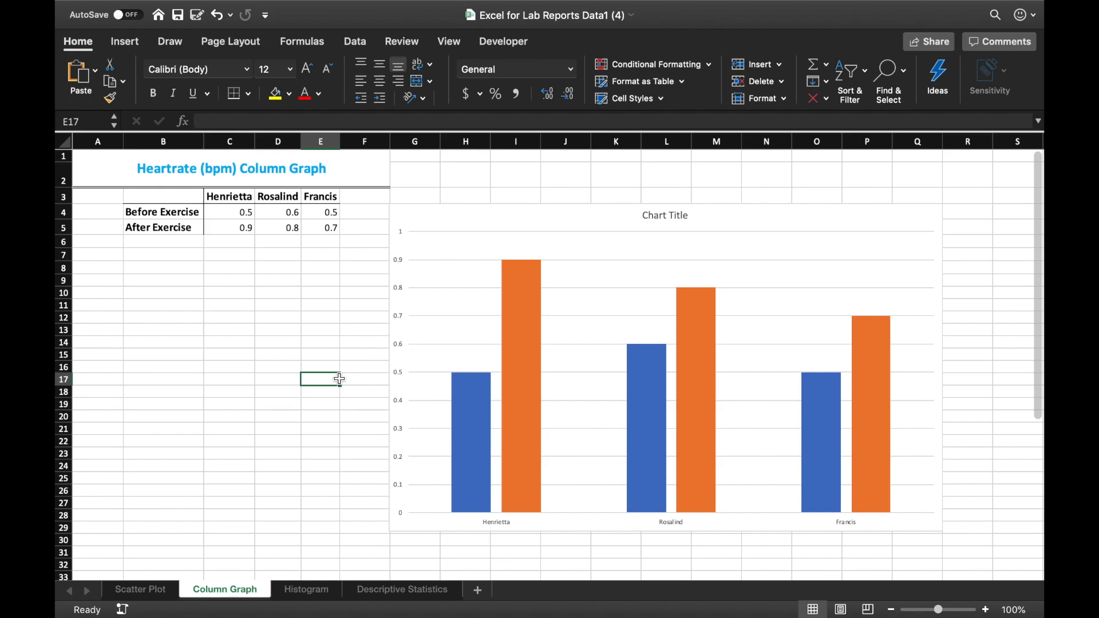
left_click(400, 305)
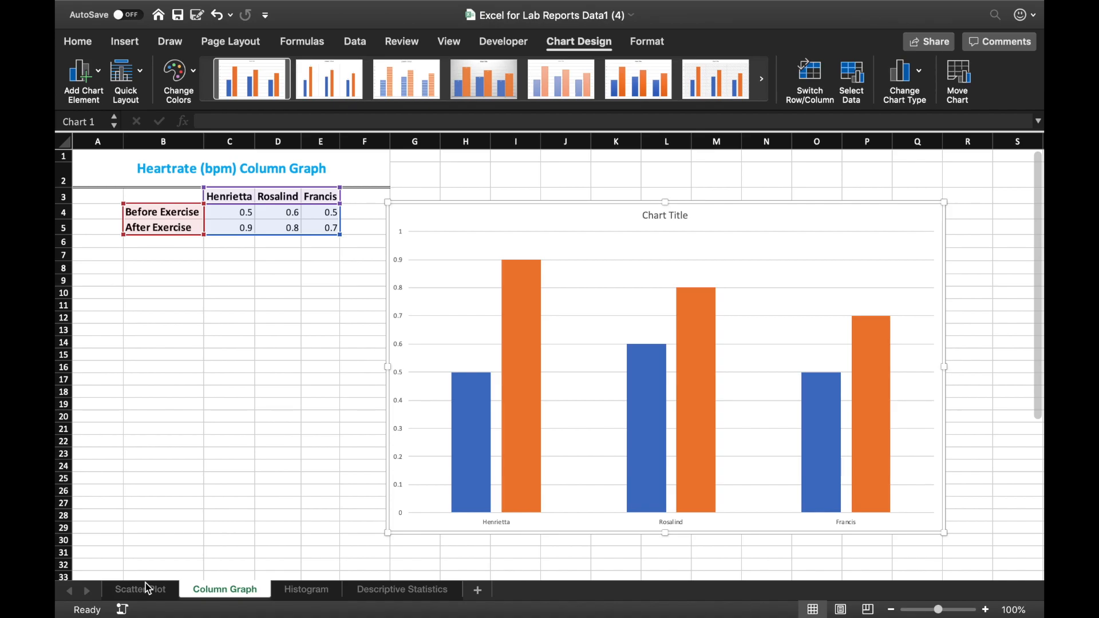
Switch to the Histogram sheet and make sure the Analysis ToolPak add-in is enabled
left_click(295, 595)
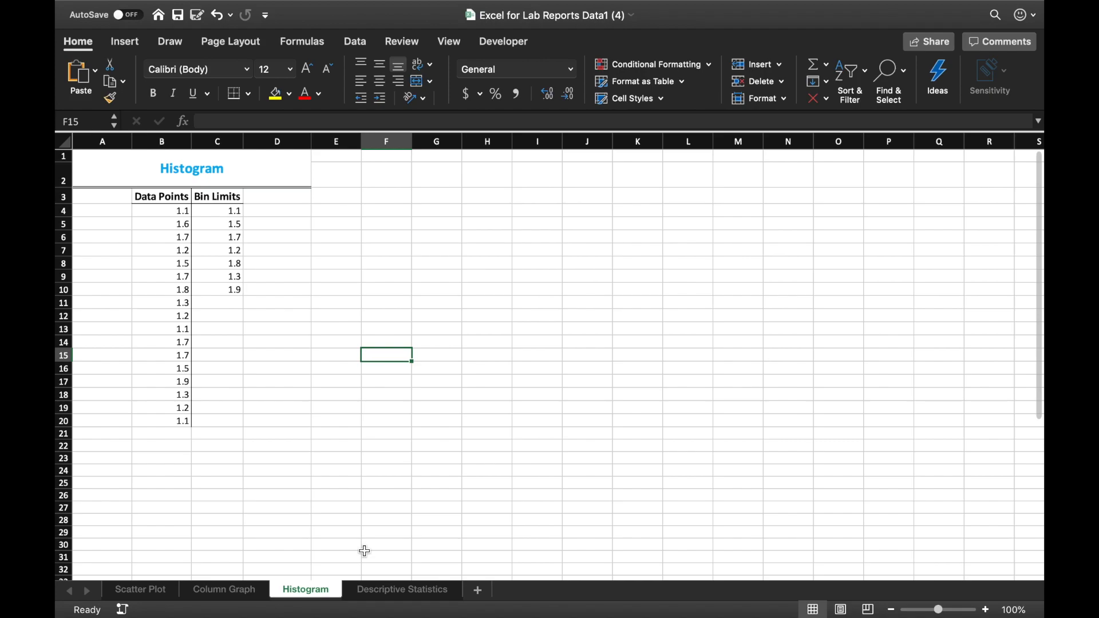
mouse_move(445, 5)
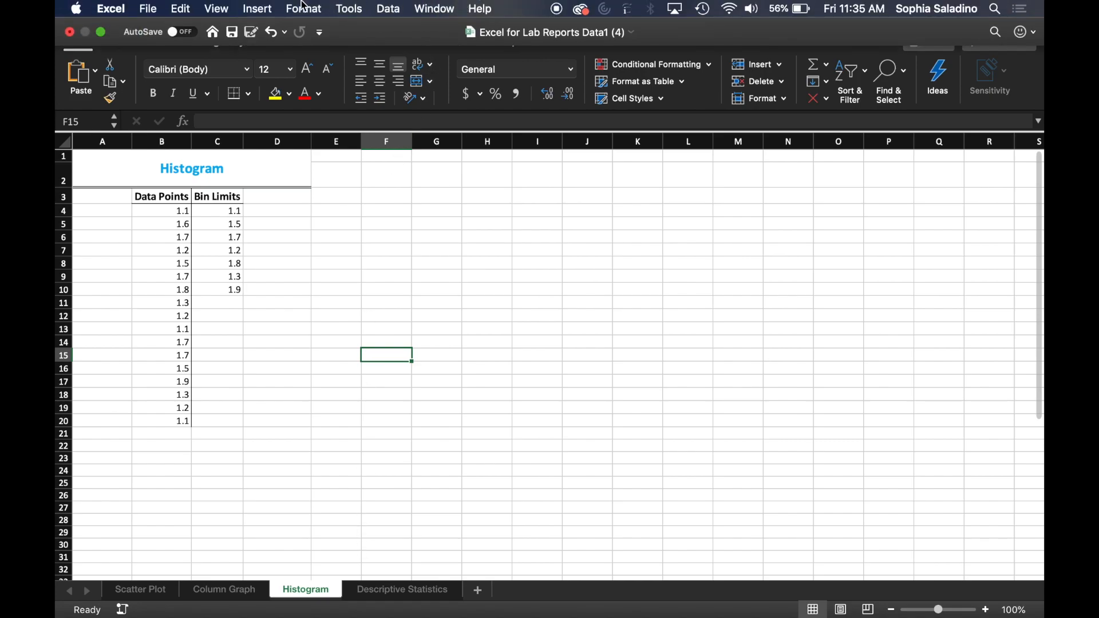
left_click(352, 10)
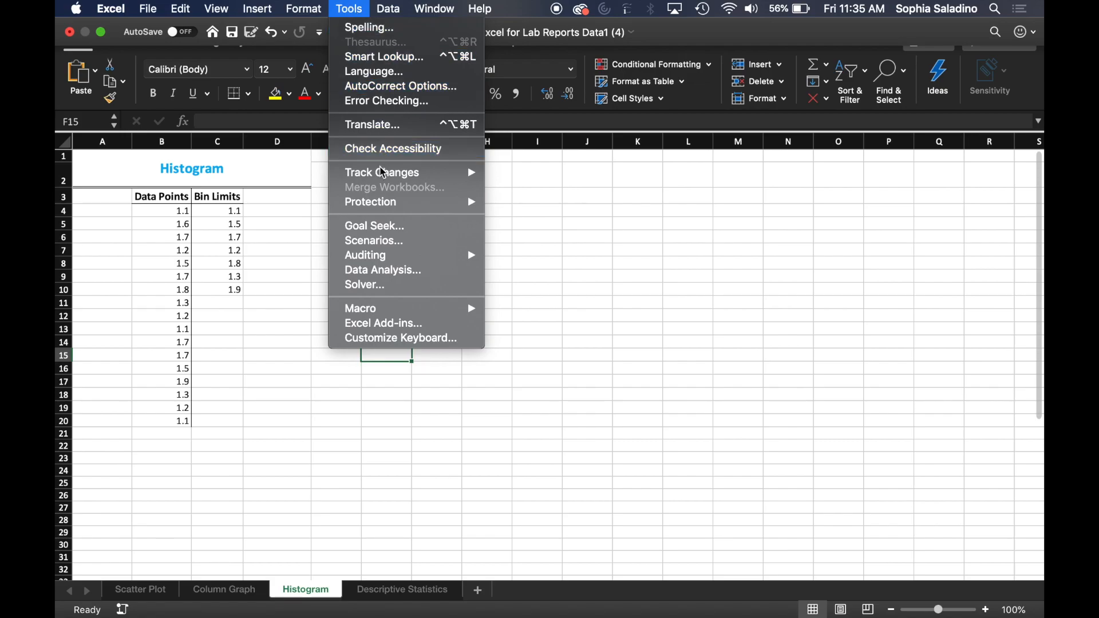
left_click(388, 324)
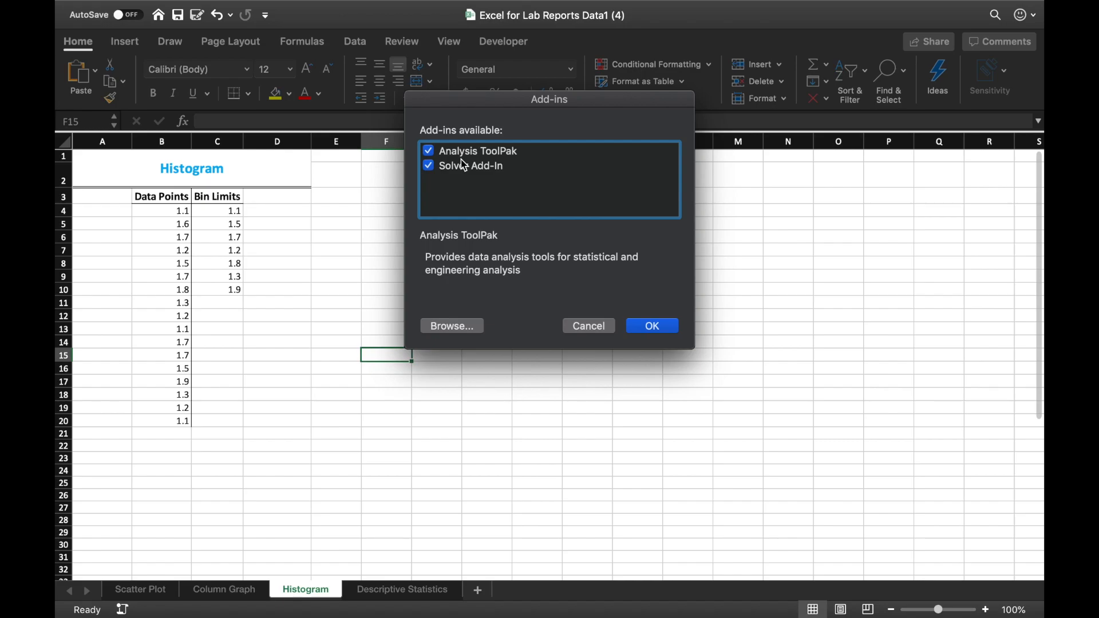
left_click(667, 327)
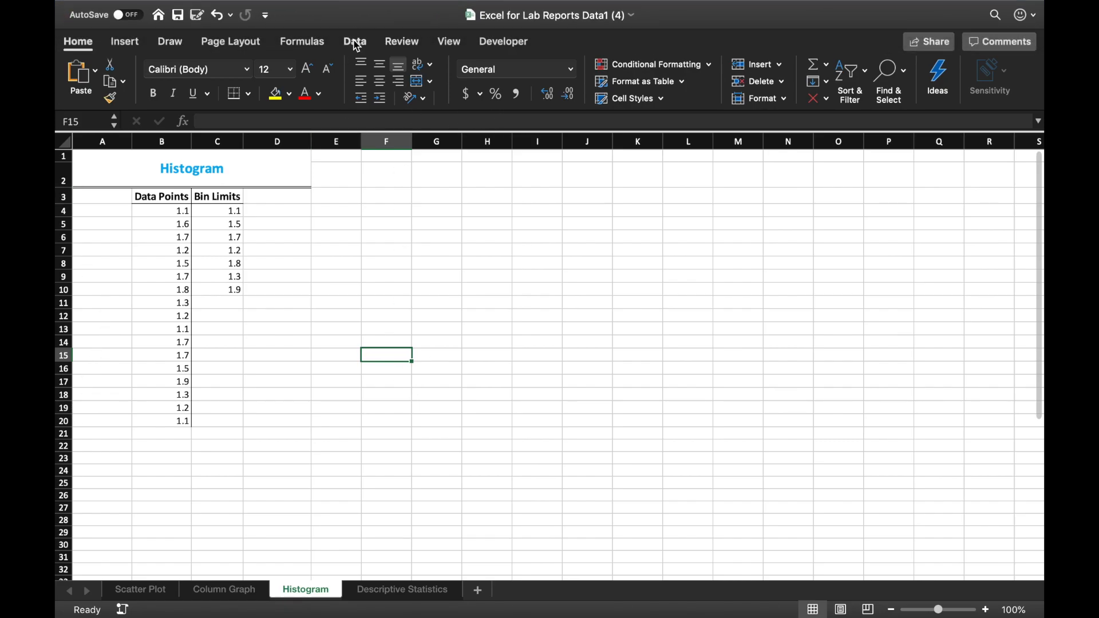
Start the Histogram tool from the Data Analysis tools
left_click(355, 43)
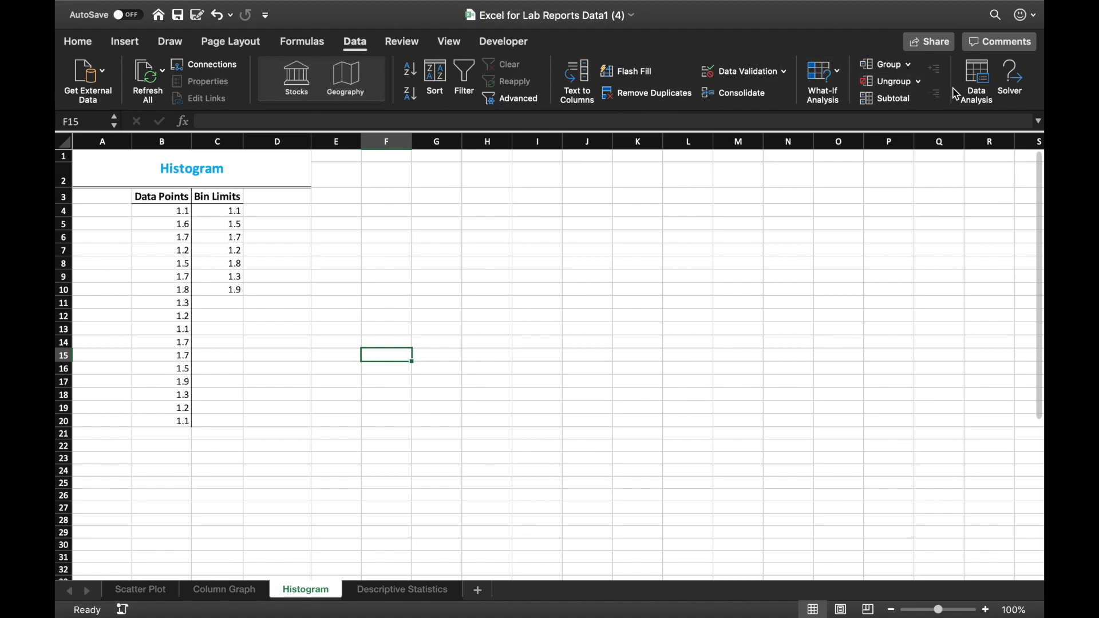
left_click(990, 86)
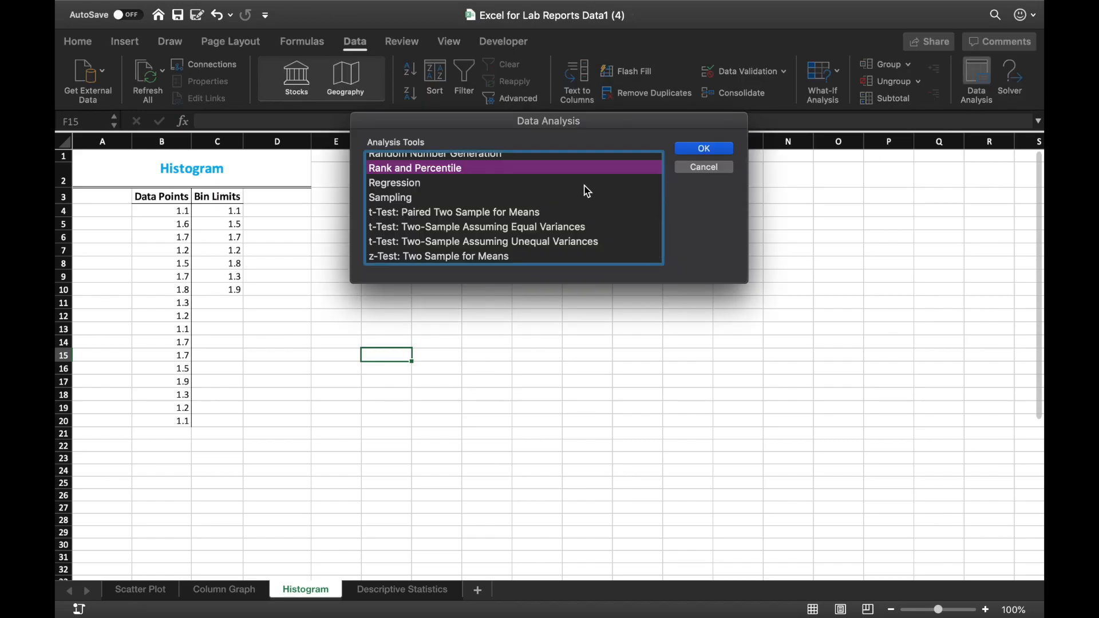
scroll(587, 191, "up", 10)
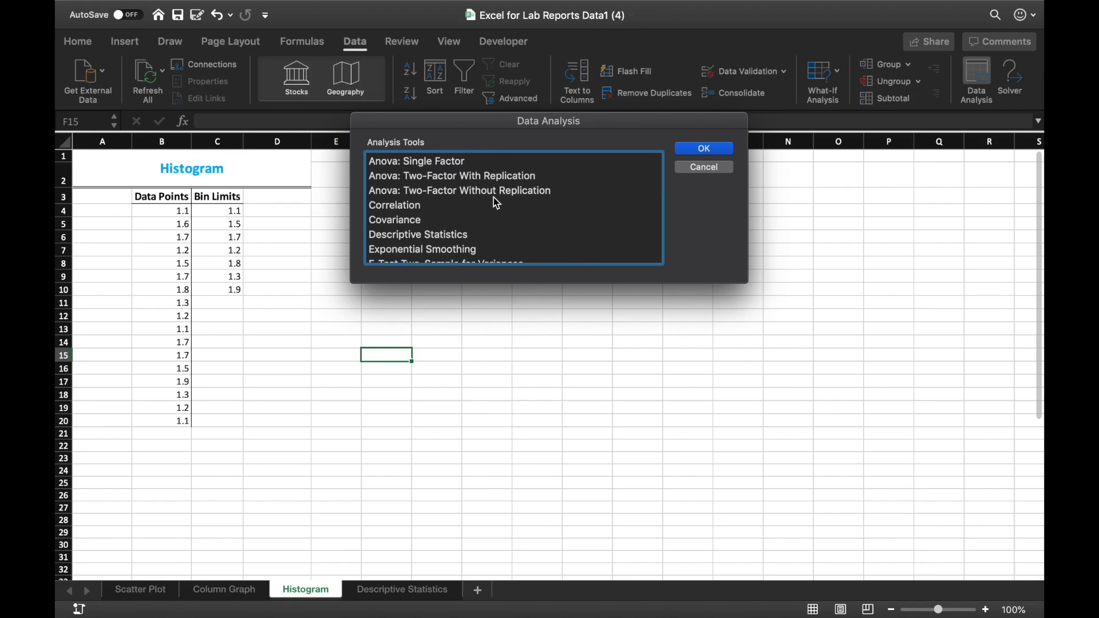
scroll(497, 204, "down", 2)
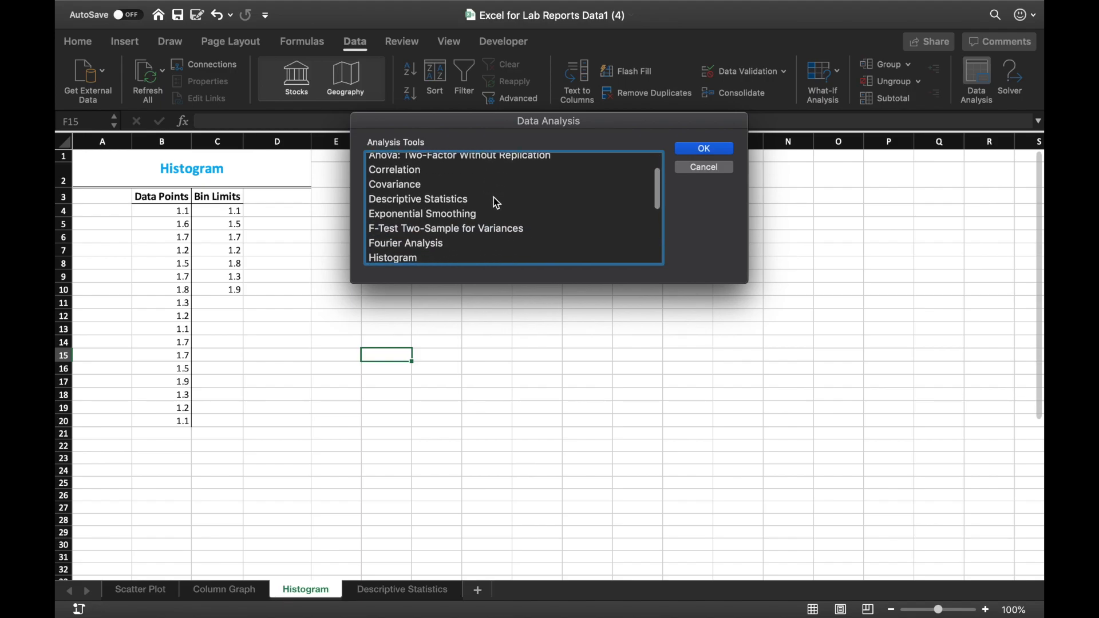
scroll(494, 202, "down", 3)
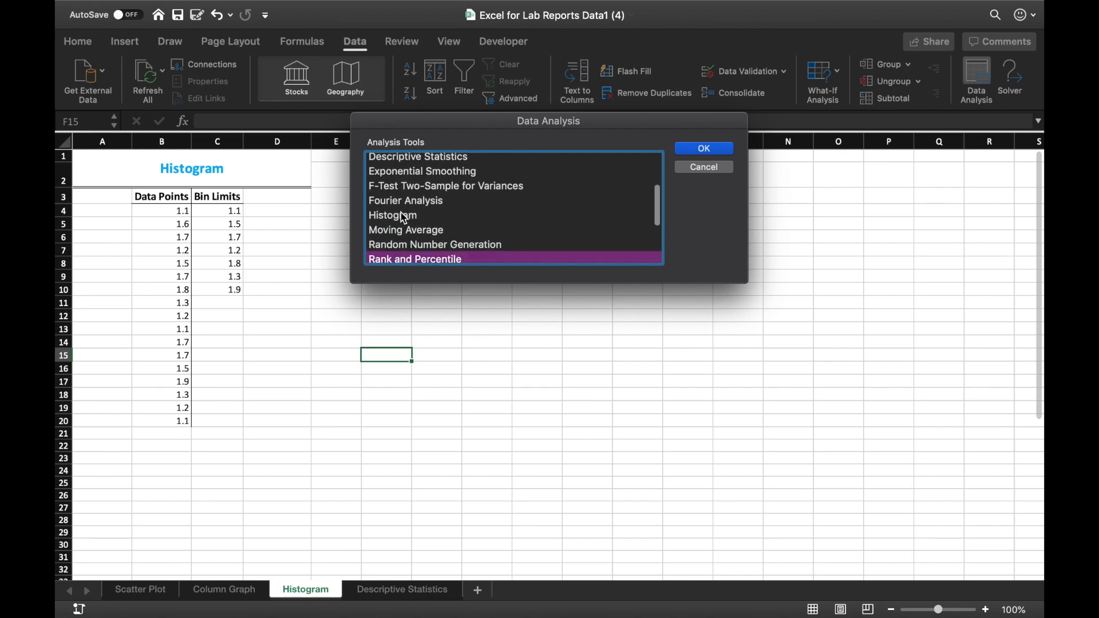
scroll(404, 218, "down", 6)
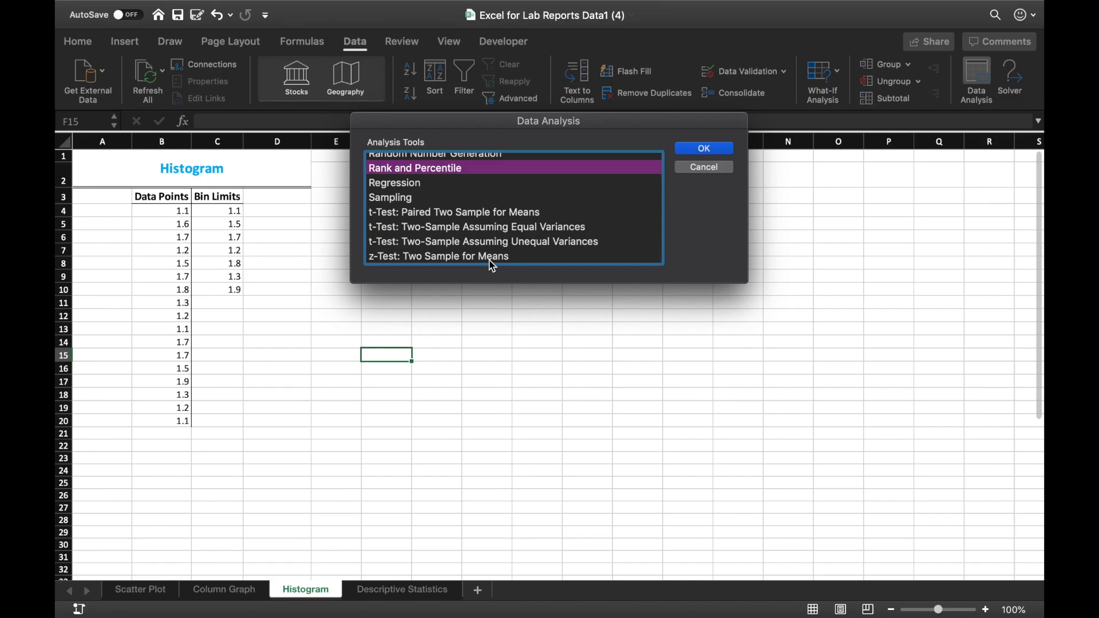
scroll(492, 254, "up", 11)
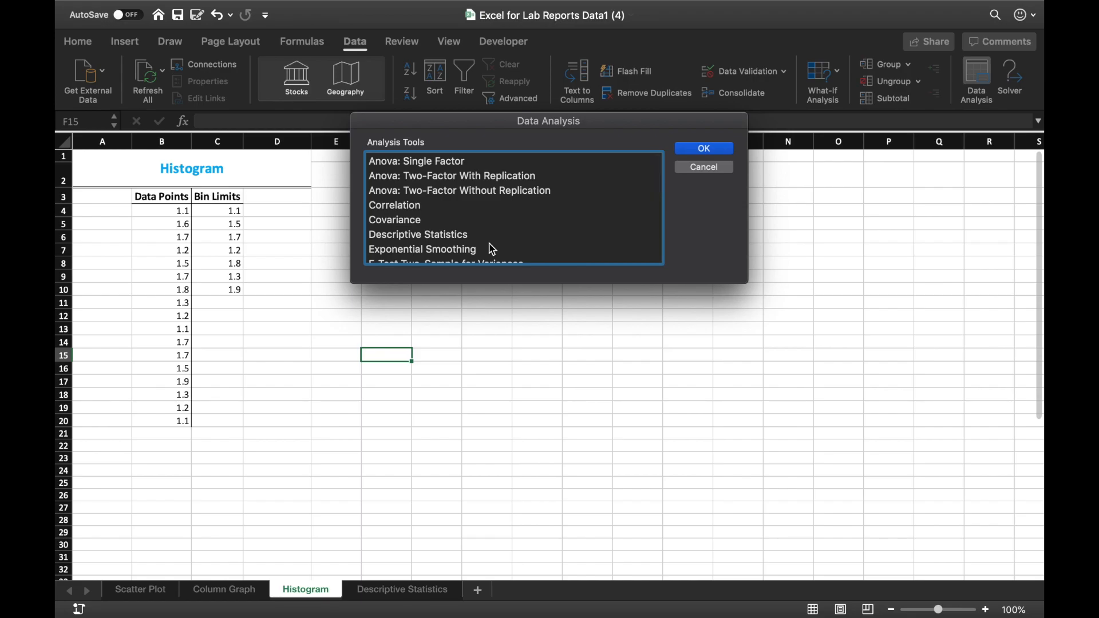
scroll(493, 252, "down", 5)
left_click(490, 252)
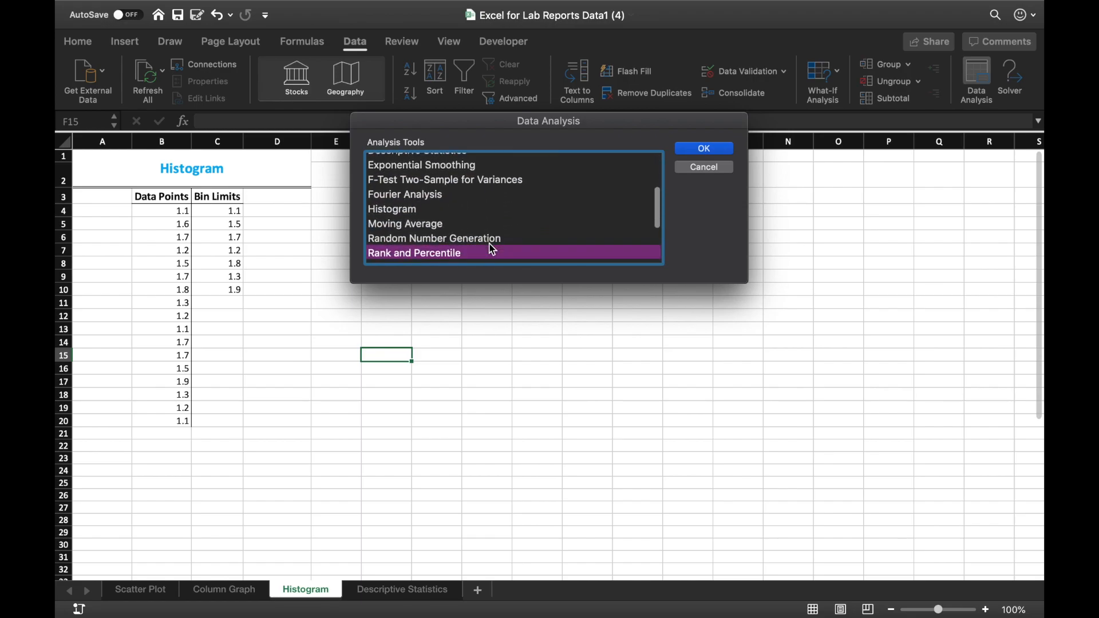
left_click(437, 212)
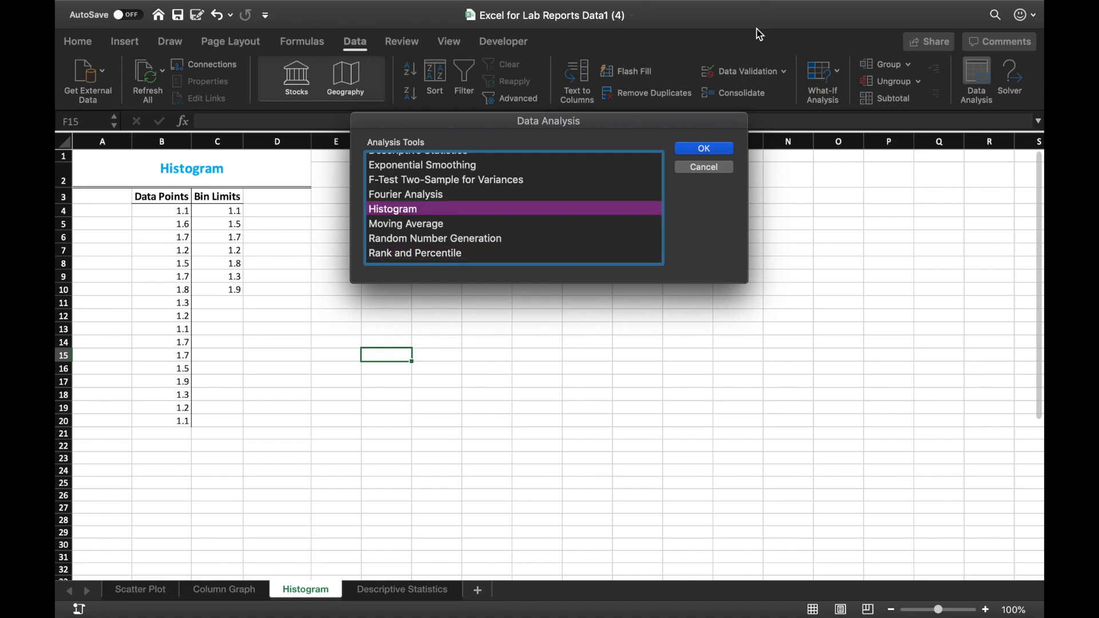
left_click(712, 154)
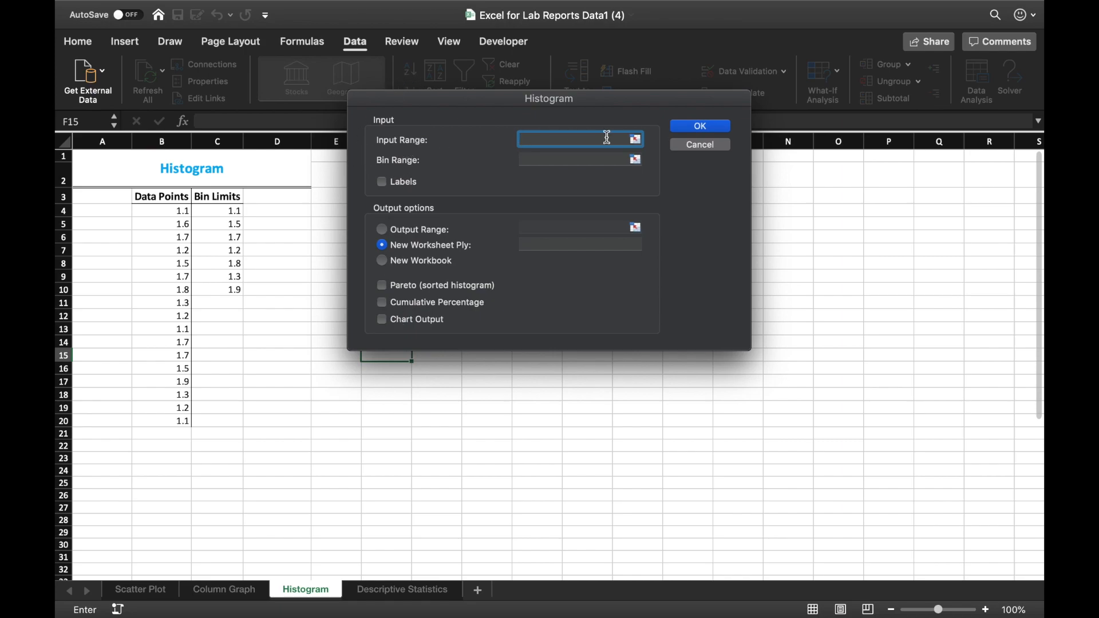
Set the histogram's input range to the data points in B4:B20
left_click(637, 139)
left_click(181, 212)
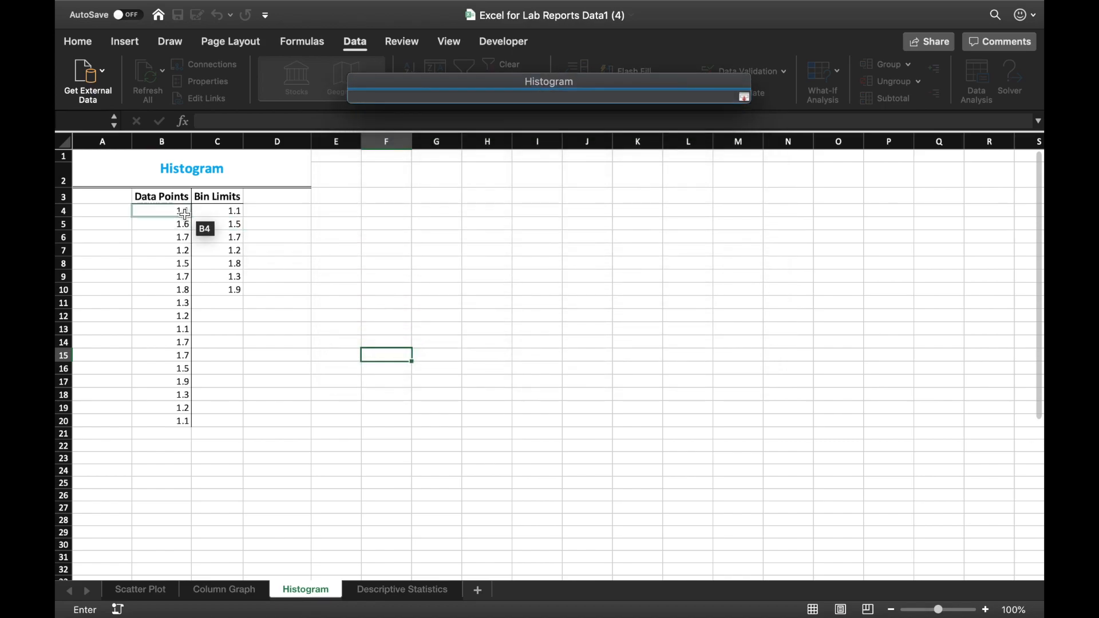
left_click_drag(184, 215, 176, 418)
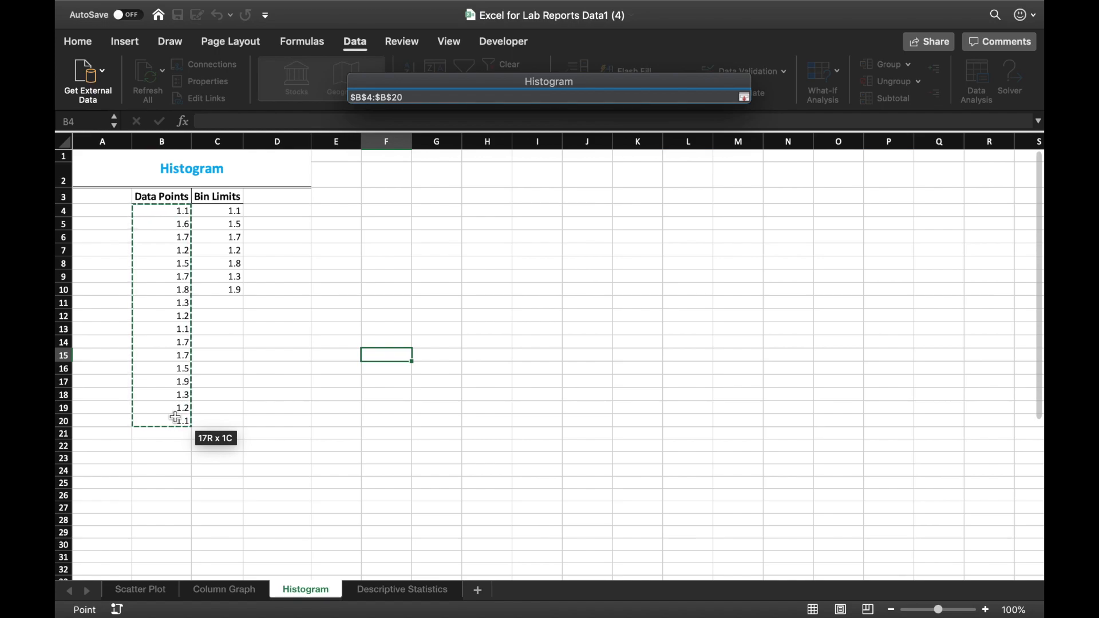
key("Return")
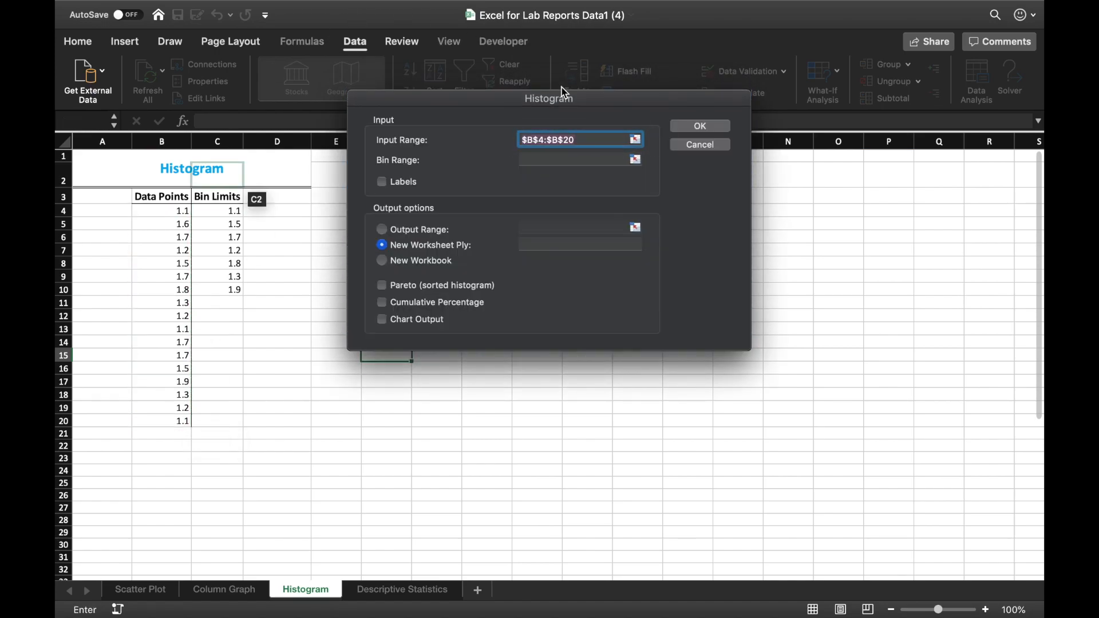
Set the histogram's bin range to the bin limits in C4:C10
left_click(637, 159)
left_click_drag(229, 210, 229, 286)
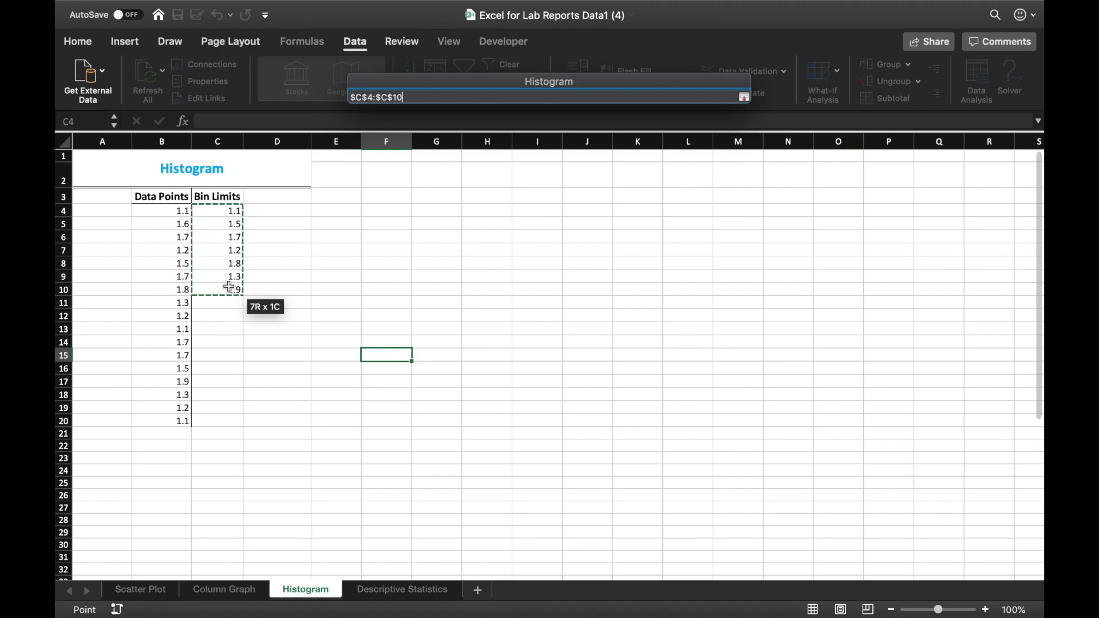
key("Return")
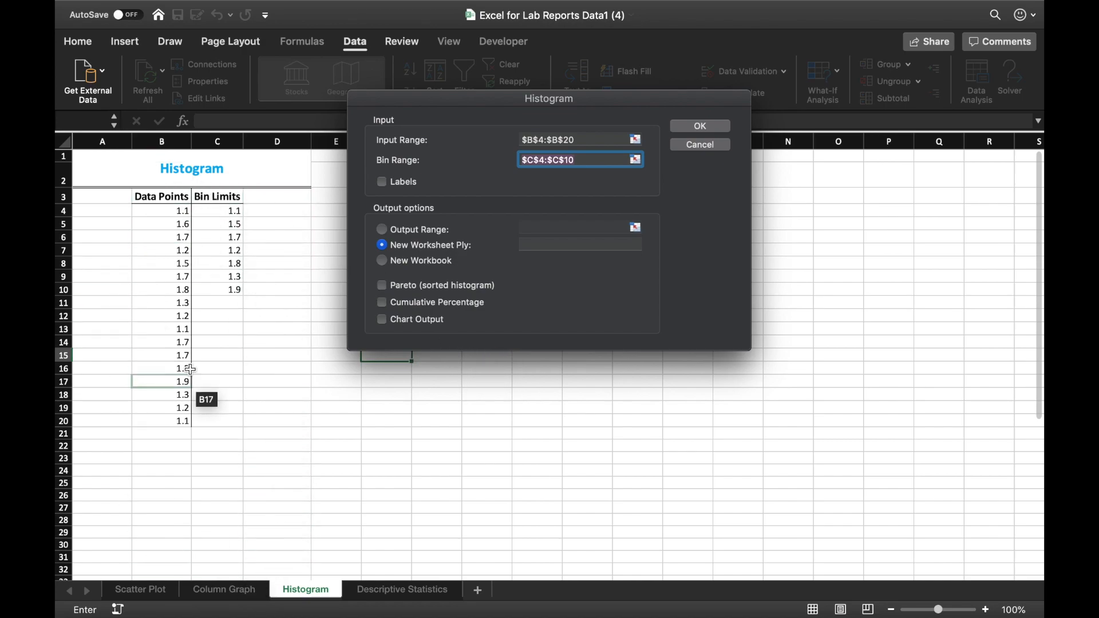
Direct the histogram output to cell I9 of the current sheet, include Chart Output and generate the histogram
left_click(408, 232)
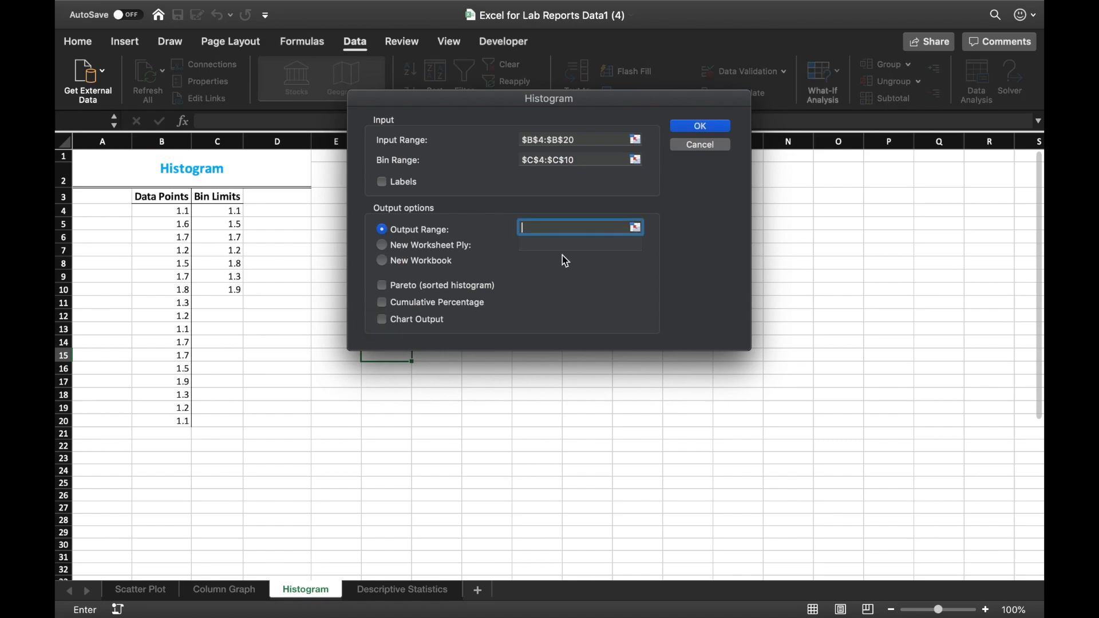
left_click(636, 227)
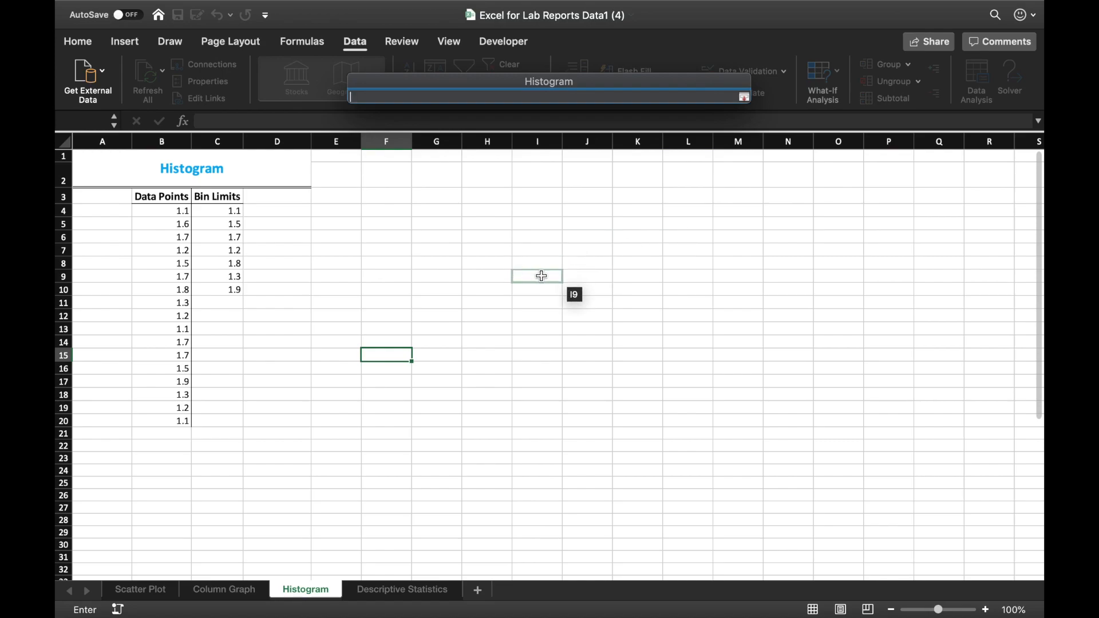
left_click(542, 276)
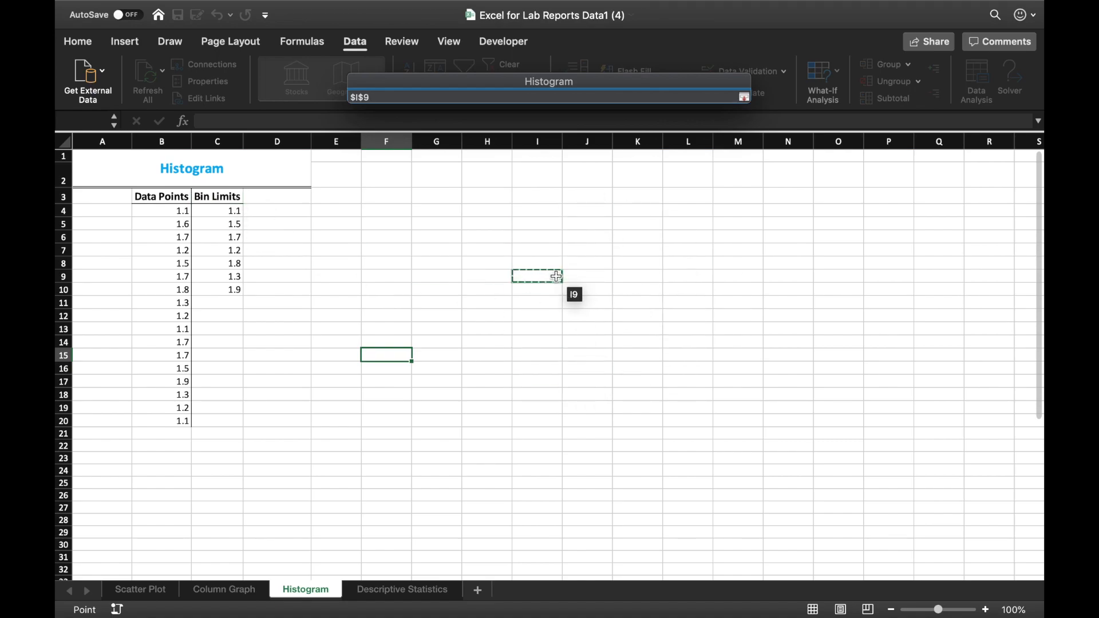
key("Return")
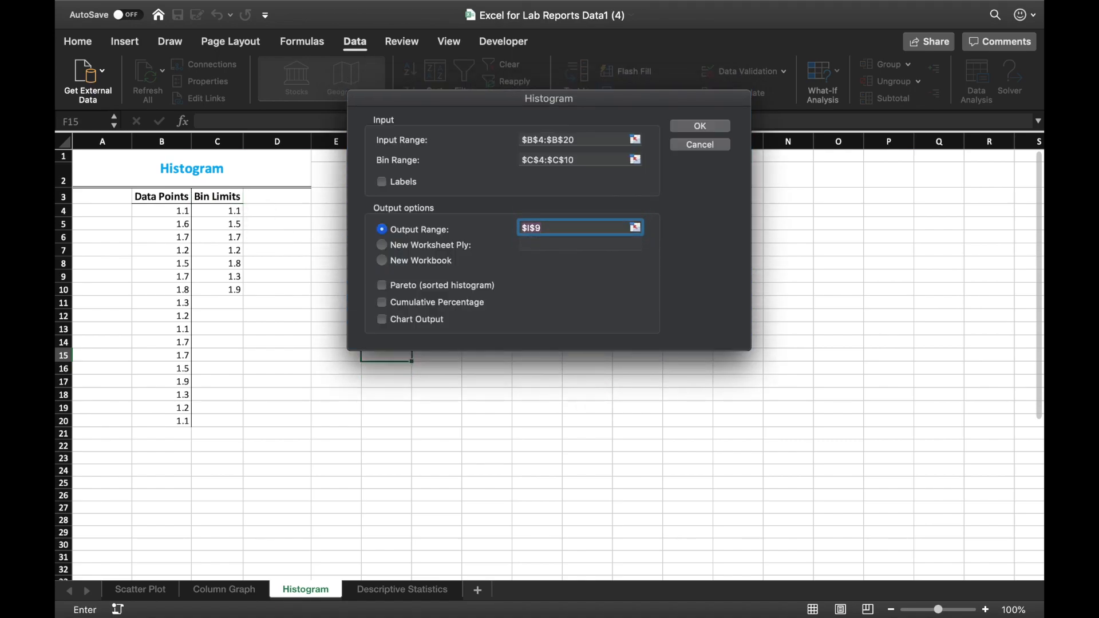
left_click(383, 320)
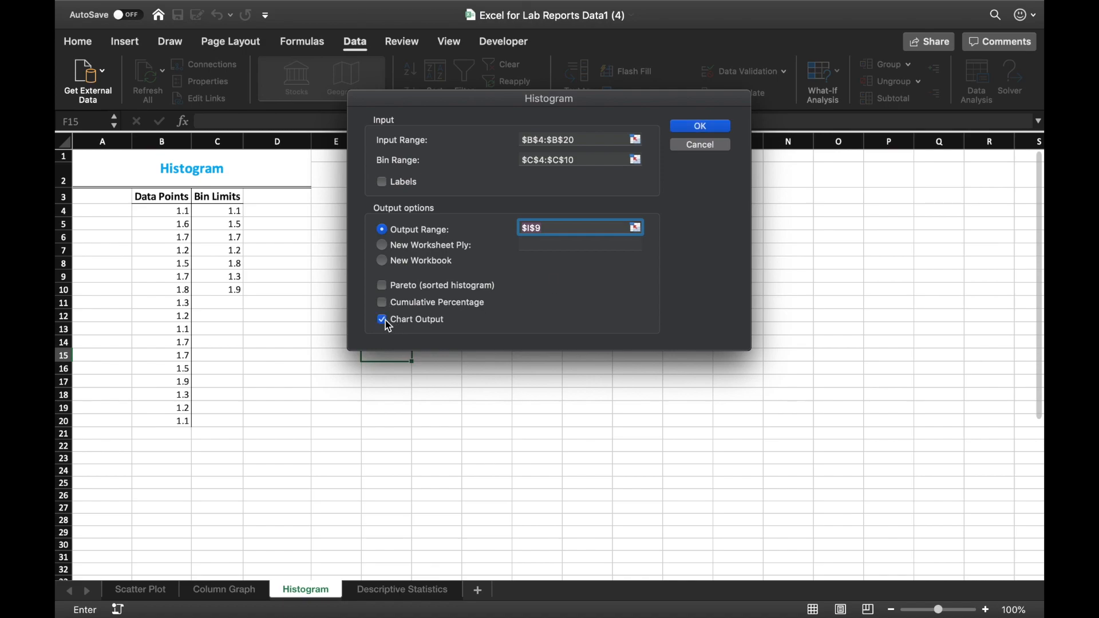
left_click(710, 128)
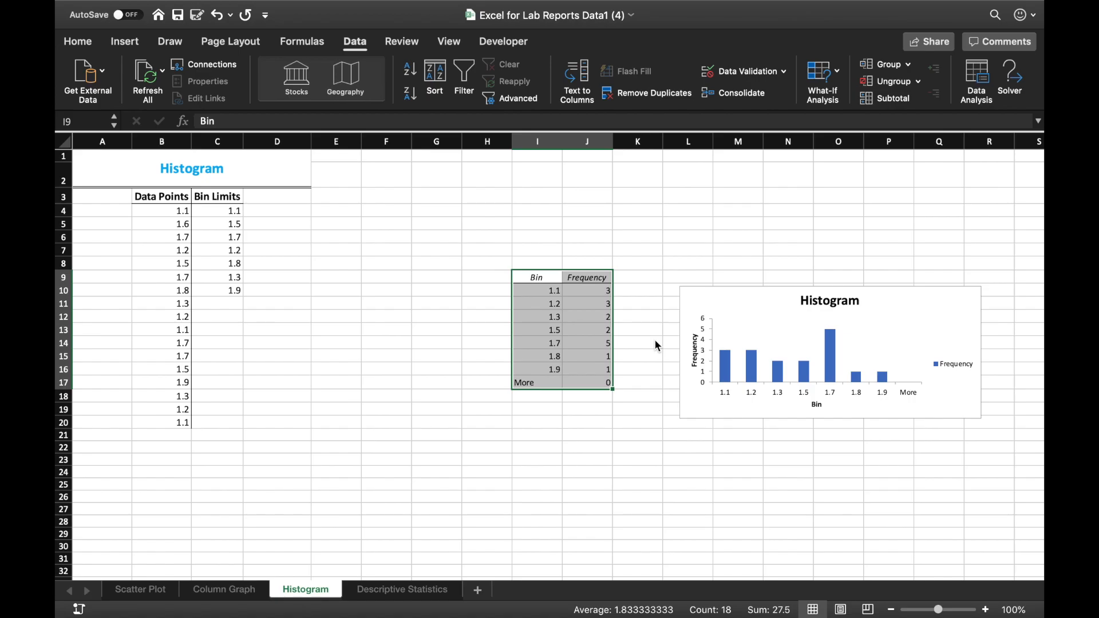
Enlarge the histogram chart and position it beside the Bin and Frequency table, clear of the data columns
scroll(657, 346, "right", 1)
left_click_drag(726, 312, 680, 226)
left_click_drag(923, 338, 1016, 392)
scroll(936, 418, "right", 3)
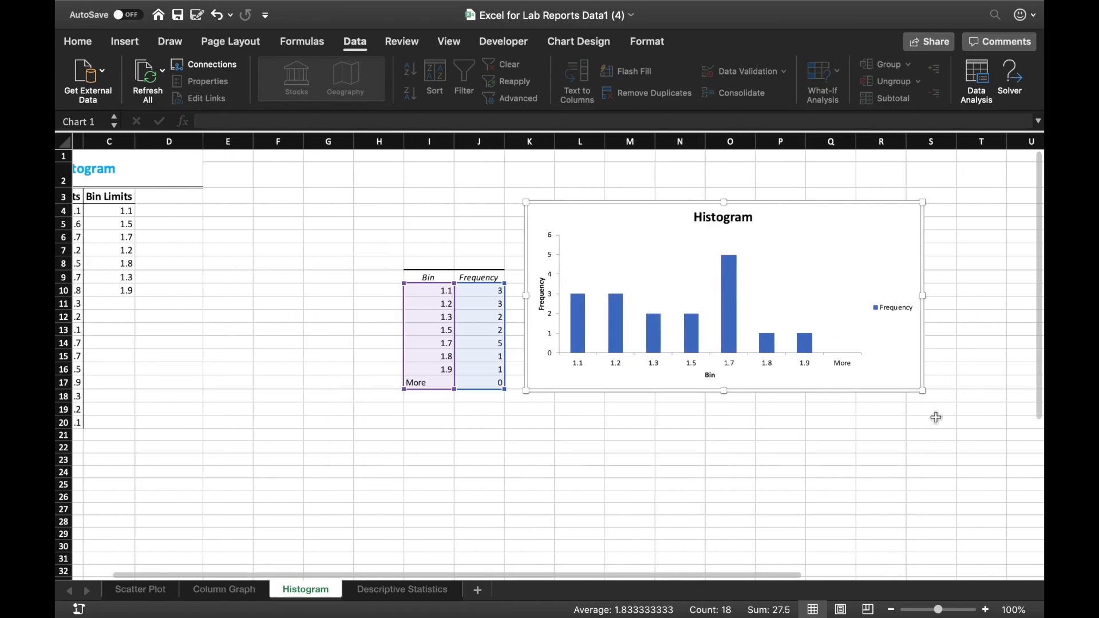
scroll(936, 418, "left", 3)
mouse_move(913, 265)
left_mouse_down()
mouse_move(913, 285)
mouse_move(915, 267)
left_mouse_up()
left_click(913, 231)
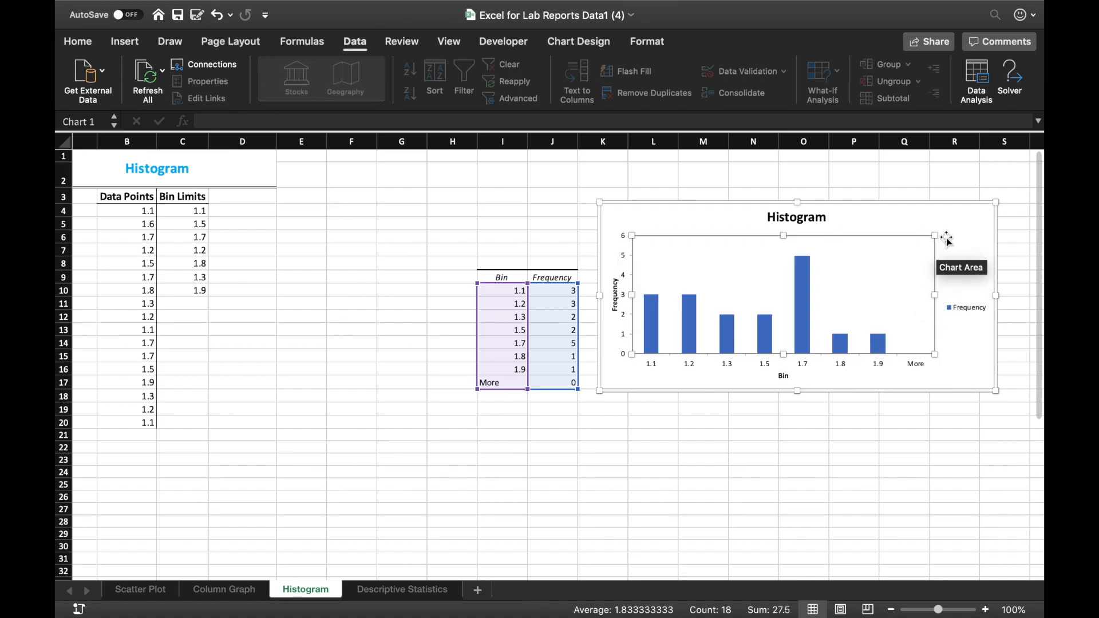
left_click_drag(962, 216, 962, 246)
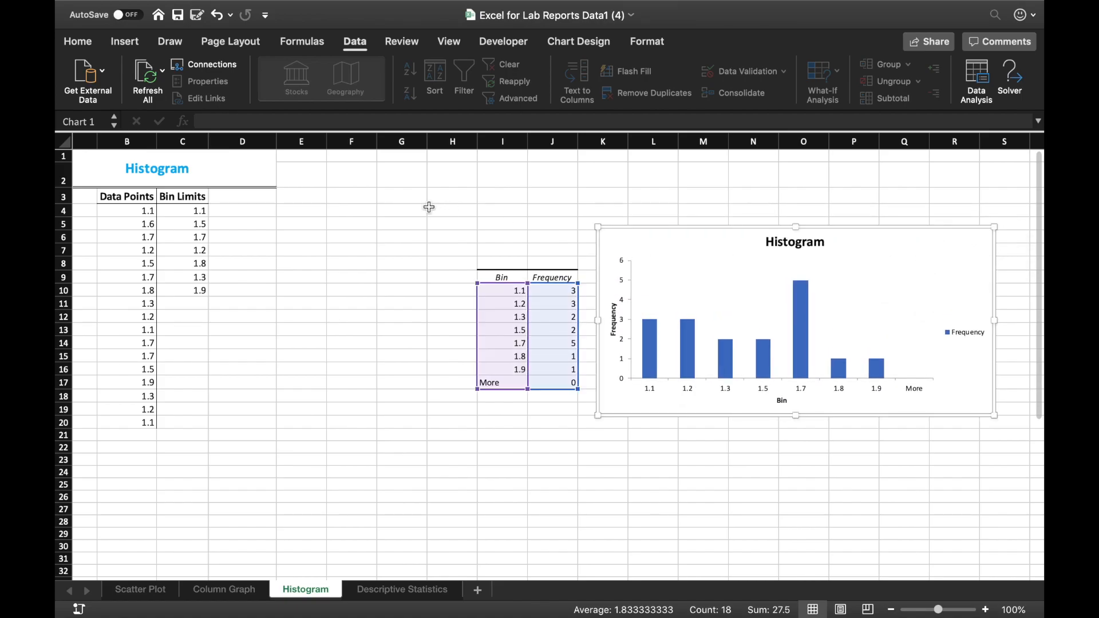
left_click(428, 207)
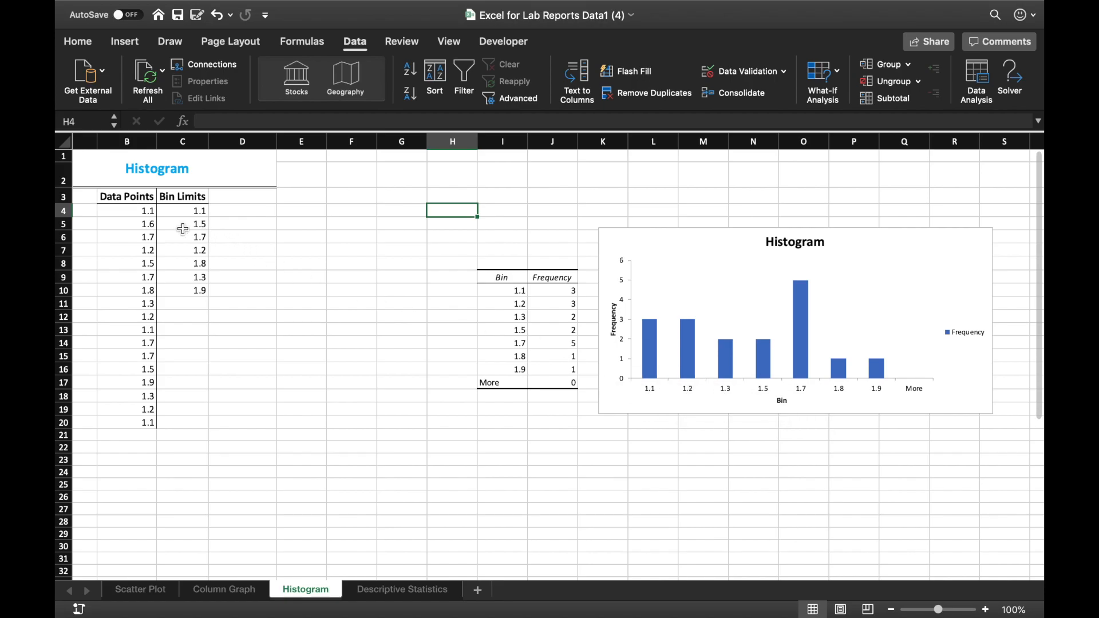
Compare the data points in B4:B20 and bin limits in C4:C10 with the generated Bin and Frequency table
left_click(149, 214)
left_click_drag(149, 215, 153, 423)
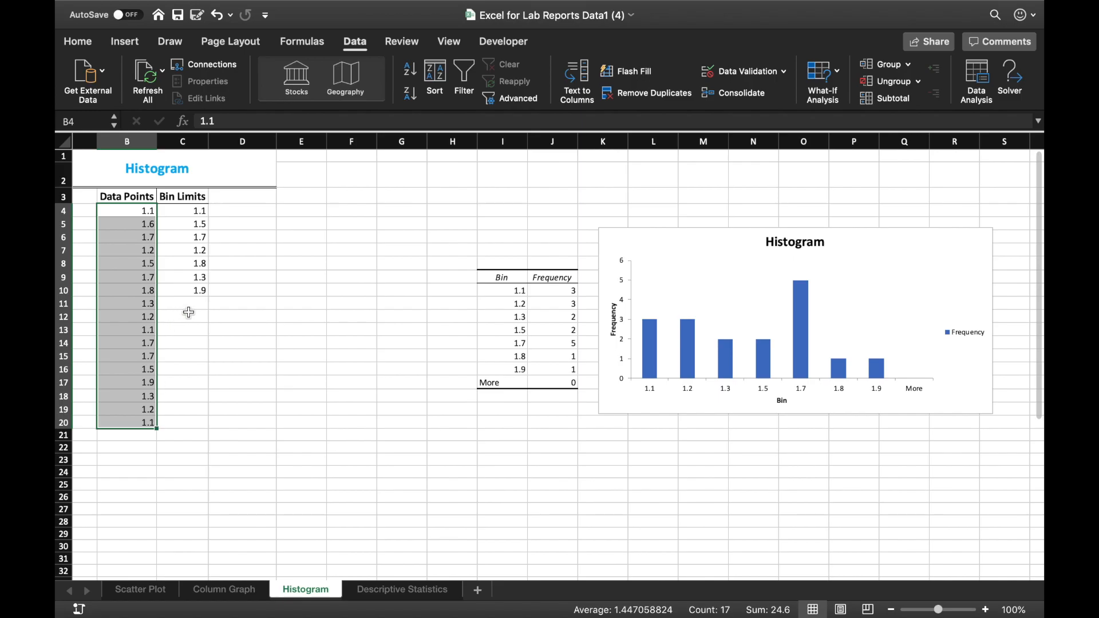
left_click_drag(187, 220, 194, 290)
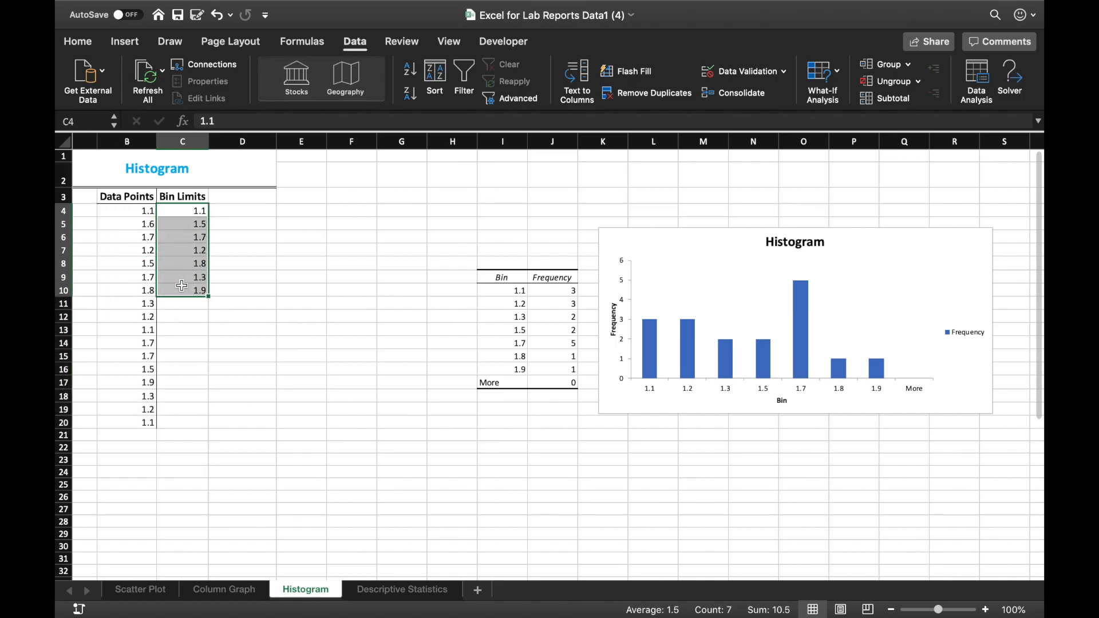
left_click(192, 213)
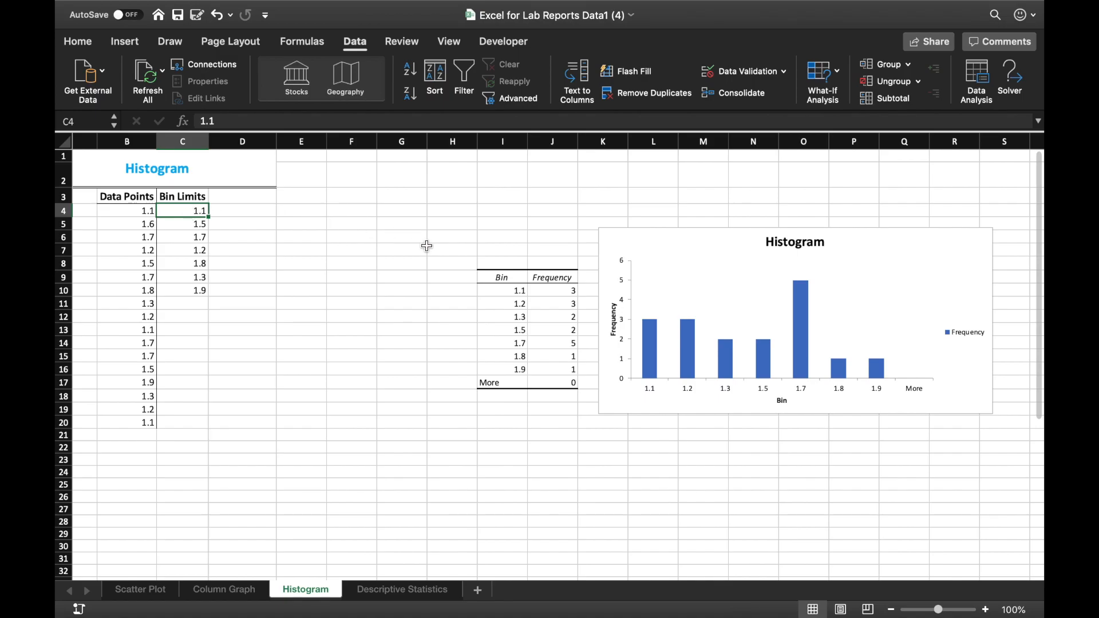
left_click_drag(491, 278, 564, 393)
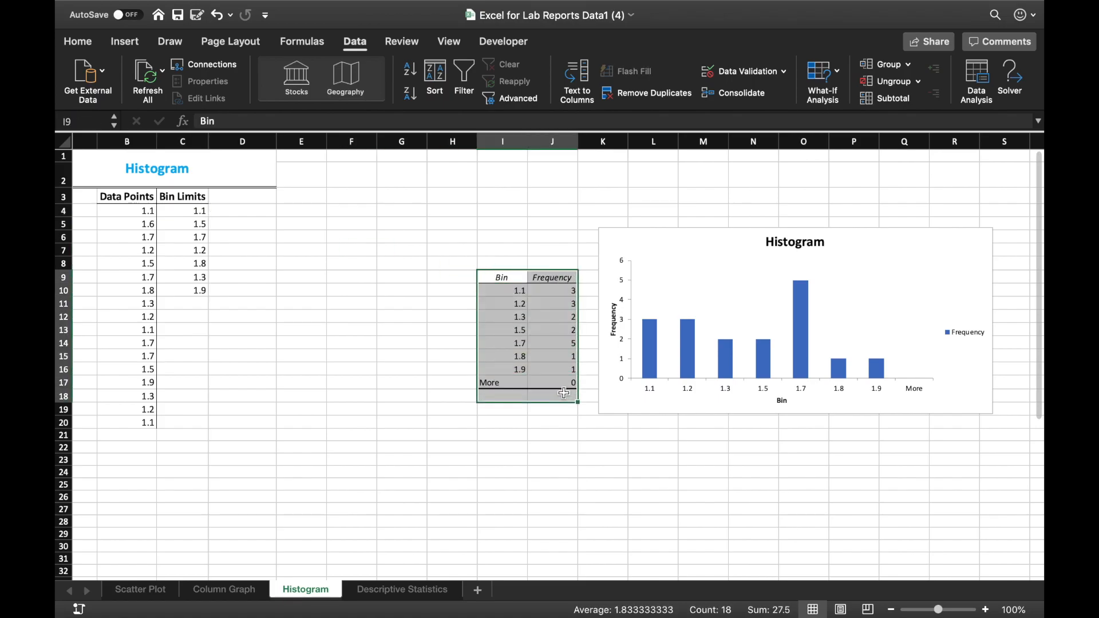
left_click(498, 290)
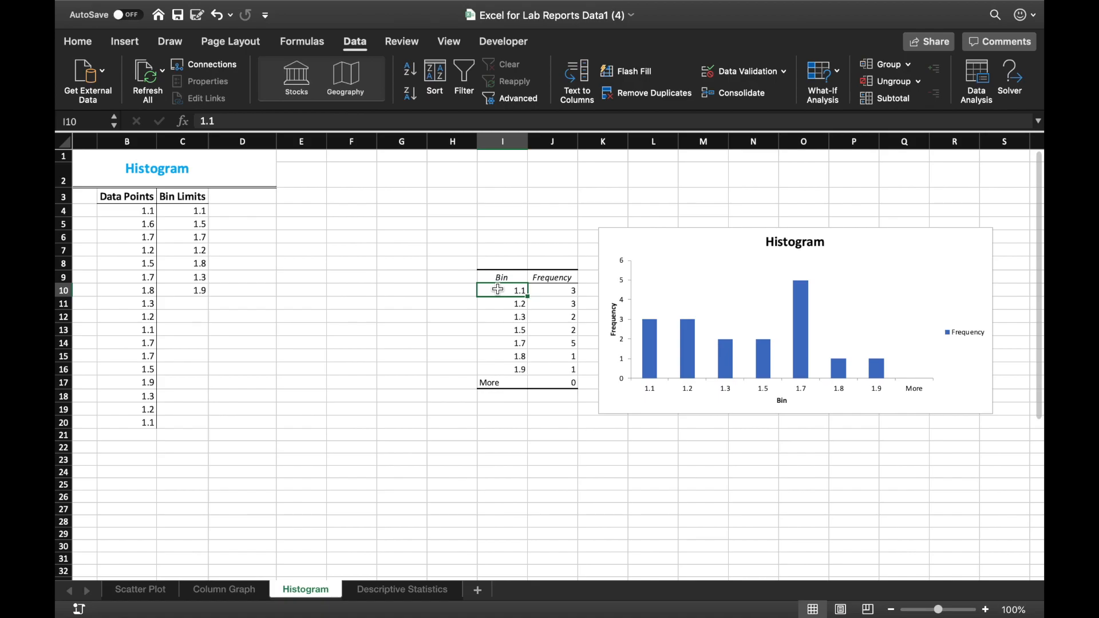
left_click(570, 292)
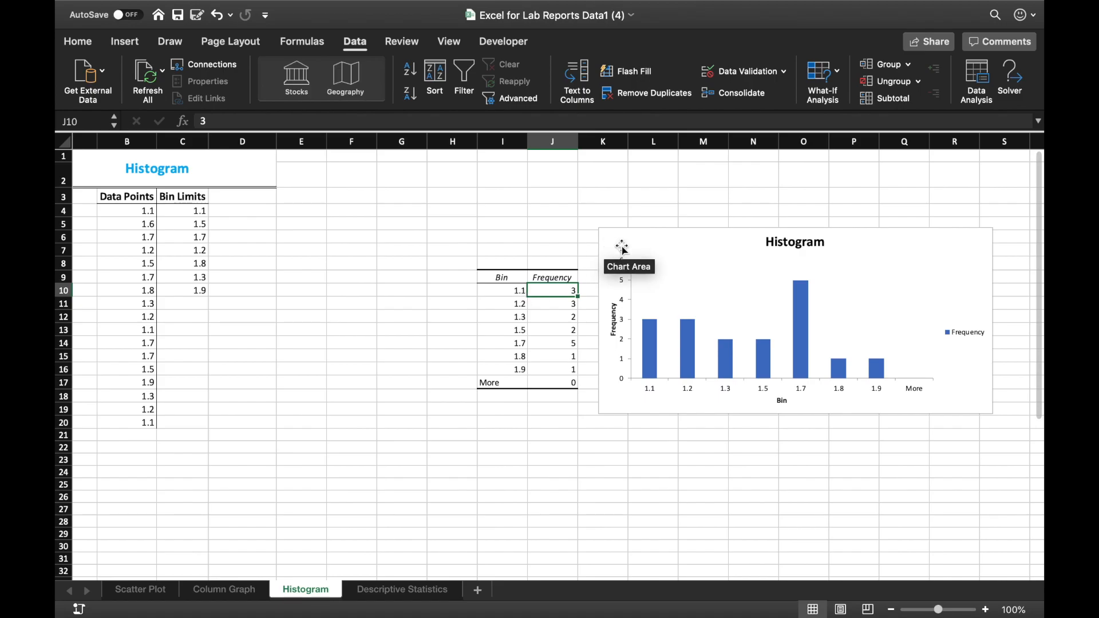
Check the 1.7 entries among the data points against the 1.7 bin's frequency in the table and its histogram column
scroll(842, 346, "right", 3)
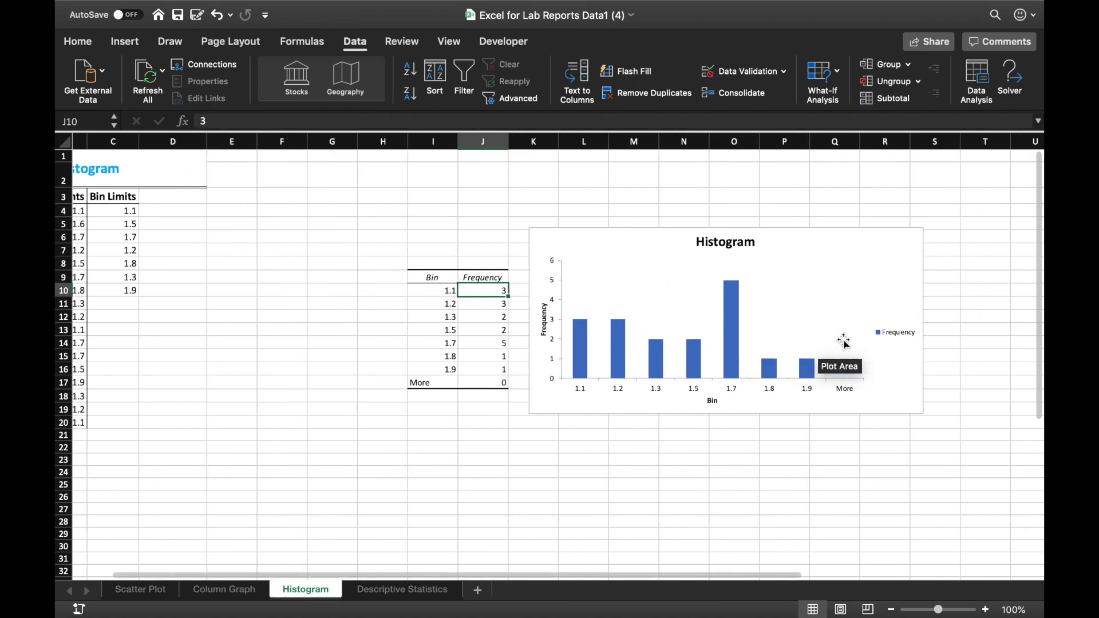
scroll(539, 388, "up", 5, "ctrl")
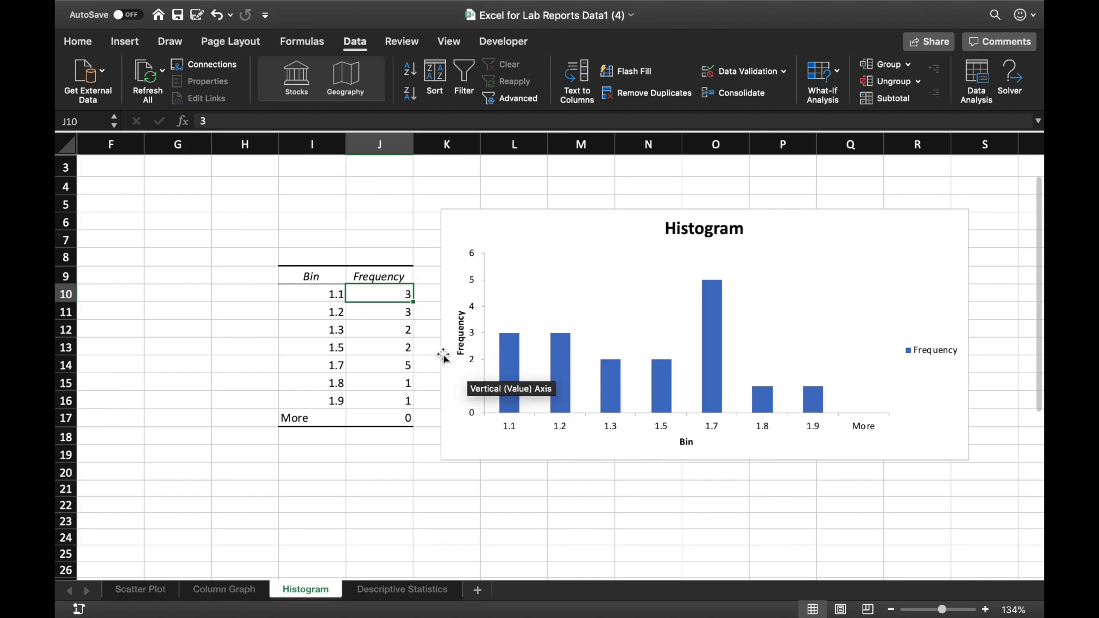
scroll(310, 365, "left", 10)
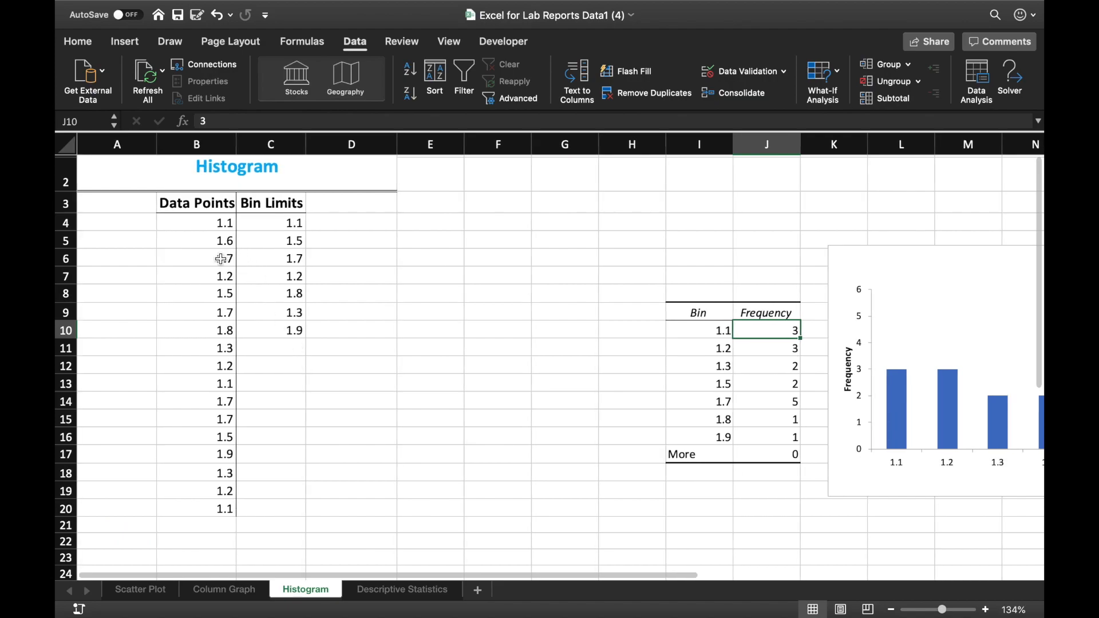
left_click(221, 259)
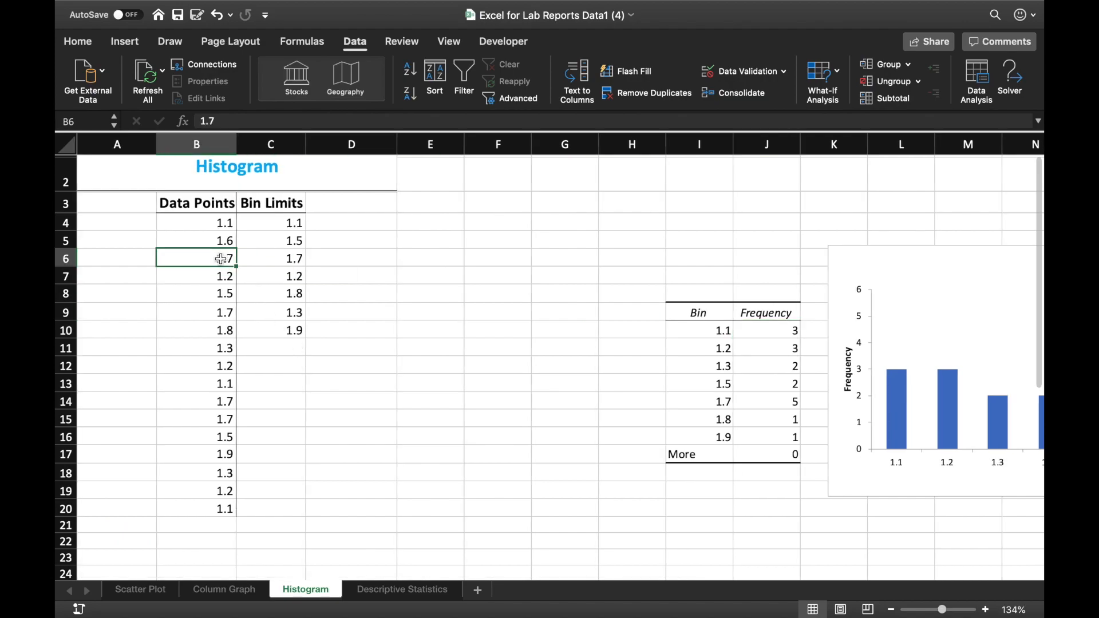
left_click(214, 312)
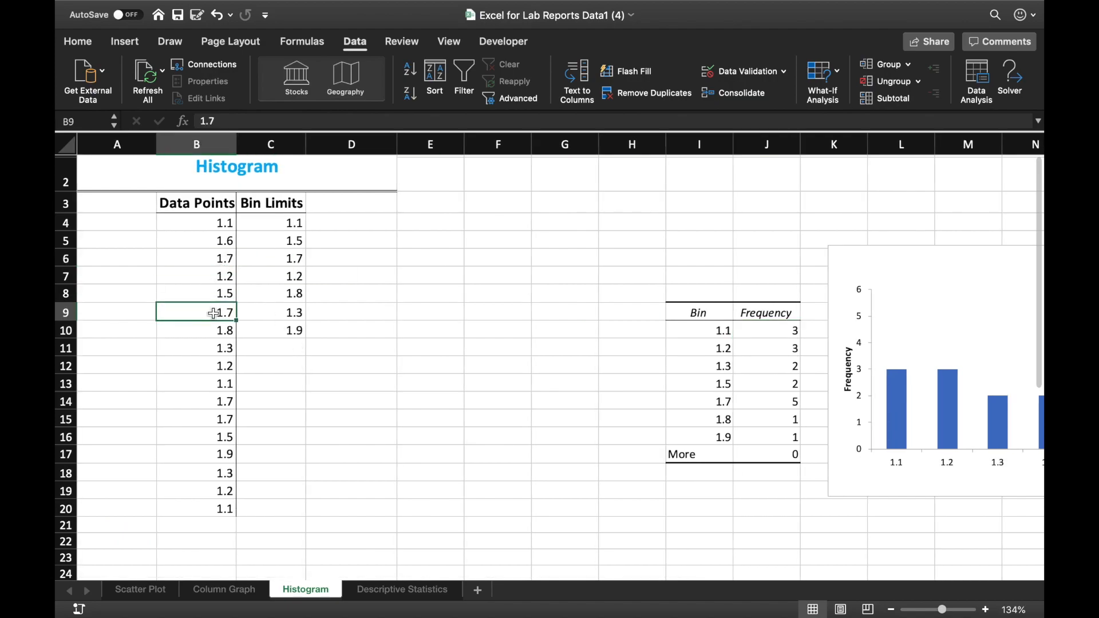
left_click(223, 418)
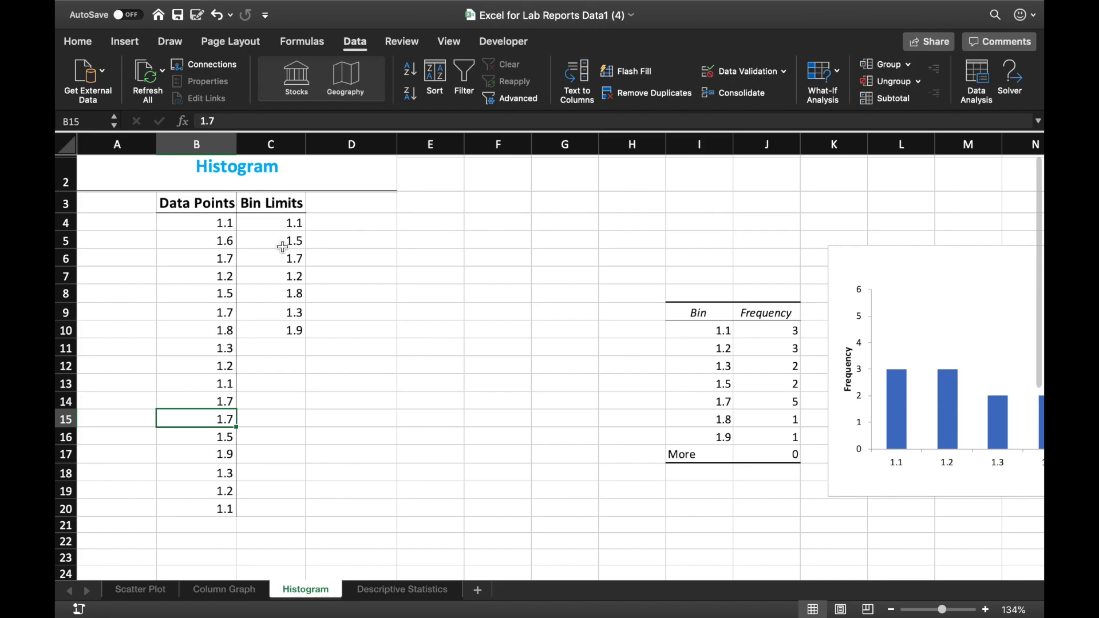
scroll(540, 499, "right", 5)
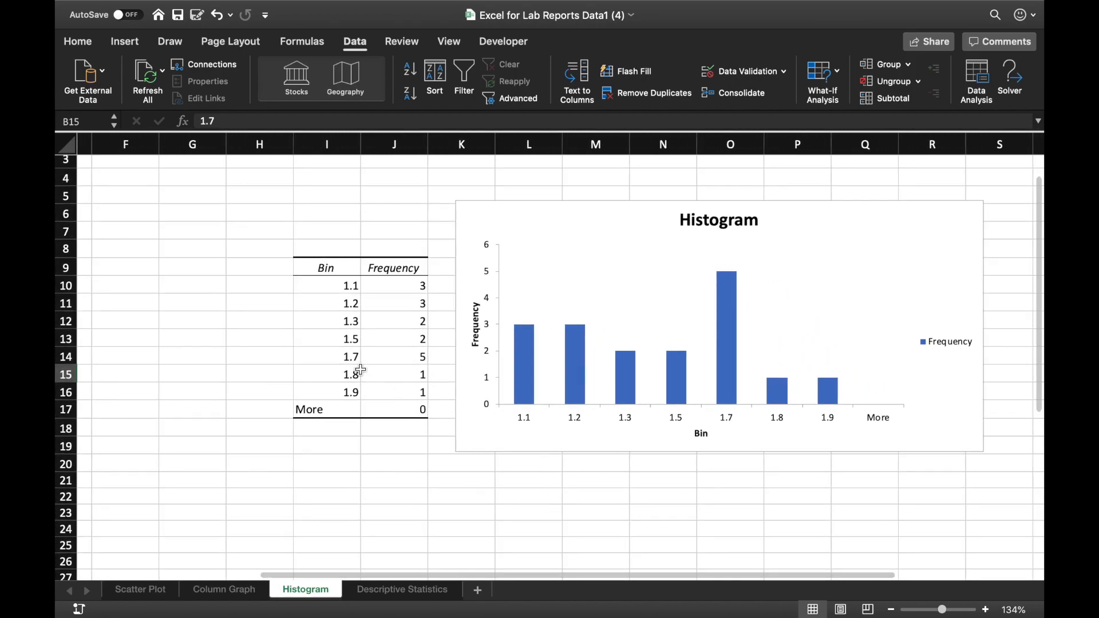
left_click(342, 358)
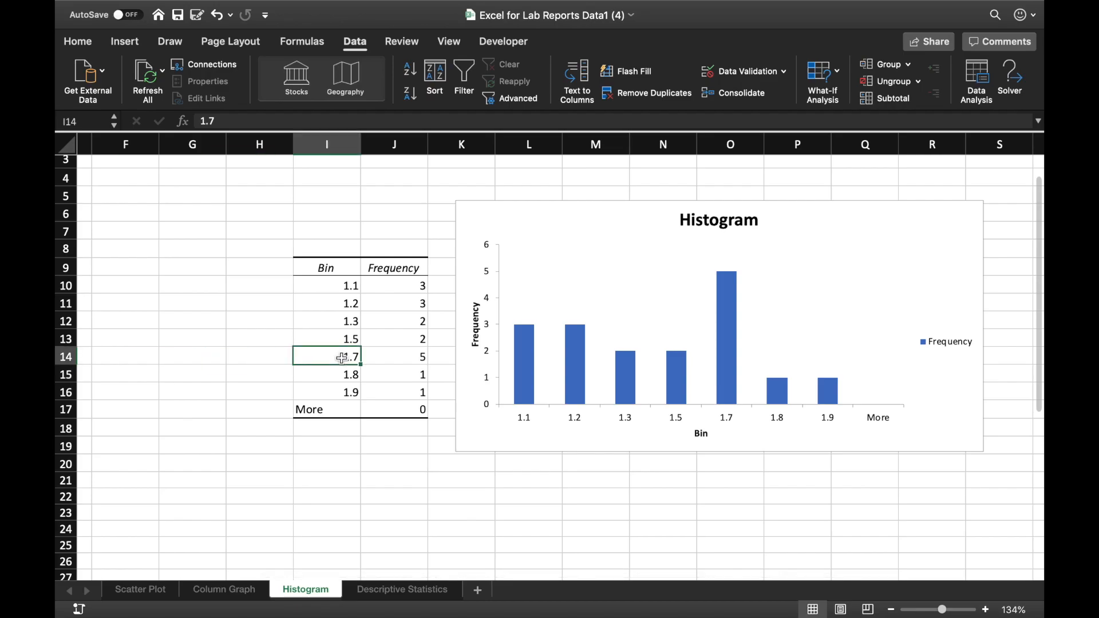
left_click(399, 356)
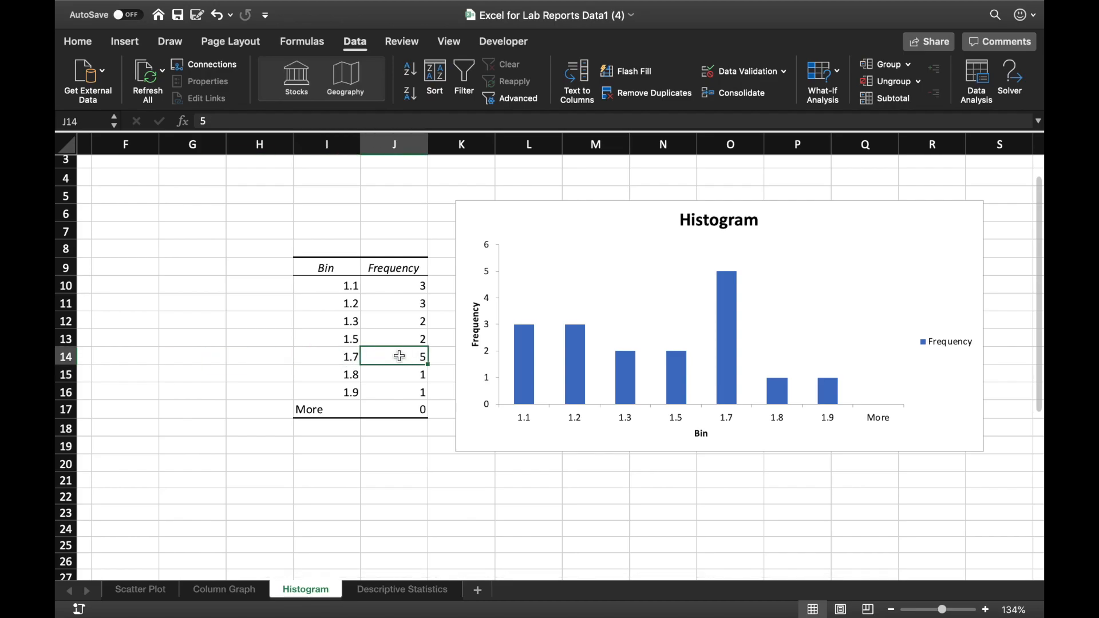
scroll(399, 356, "right", 1)
scroll(399, 356, "up", 2)
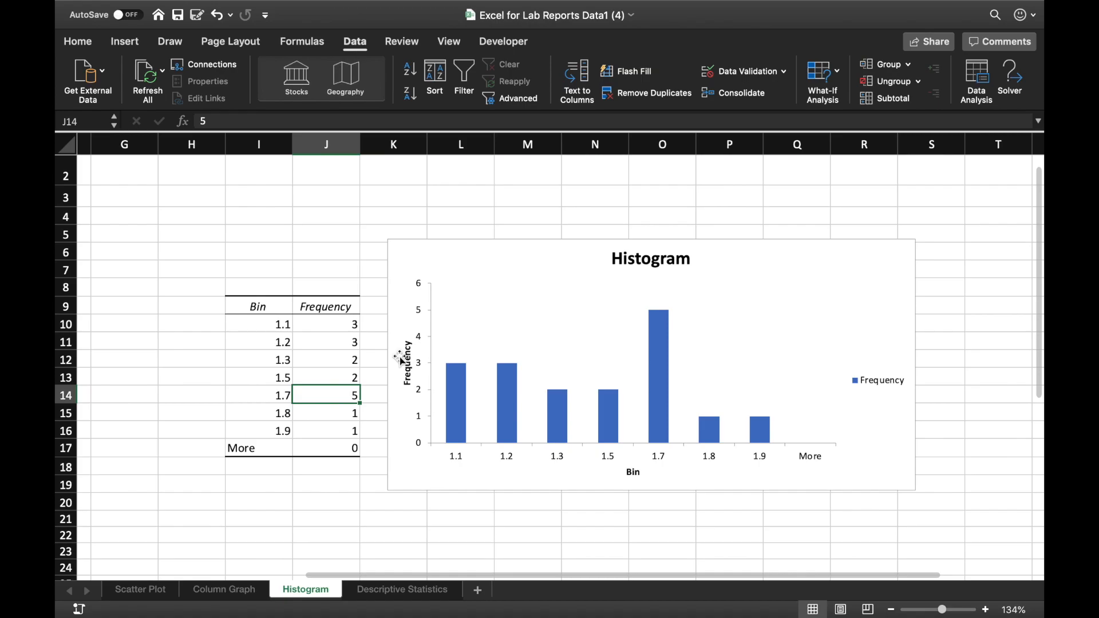
scroll(401, 358, "right", 1)
scroll(401, 358, "down", 1)
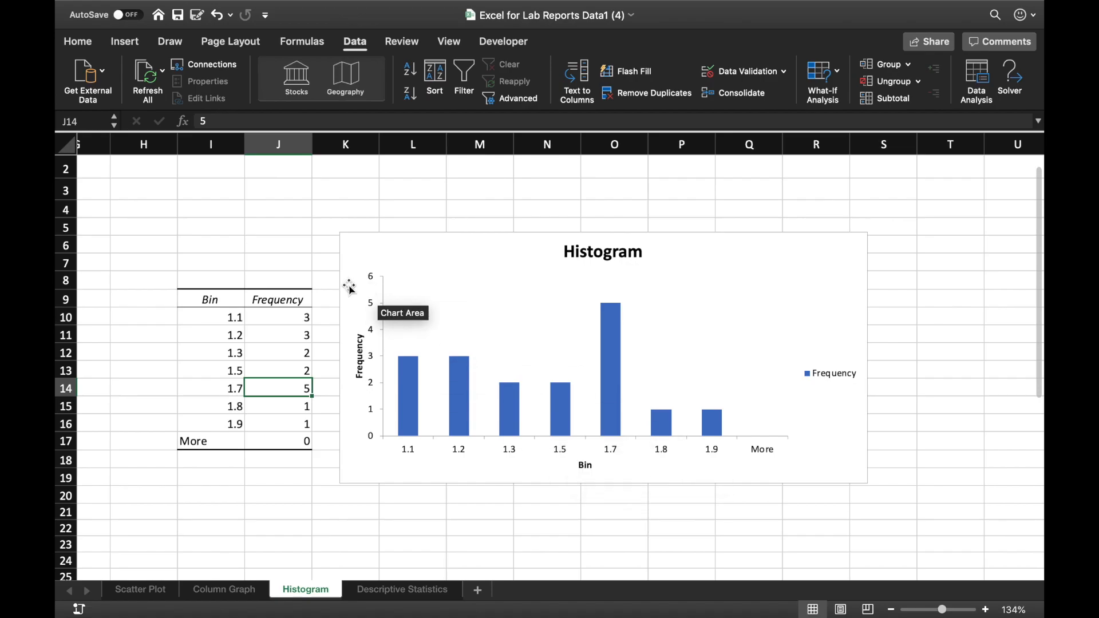
scroll(429, 373, "down", 5)
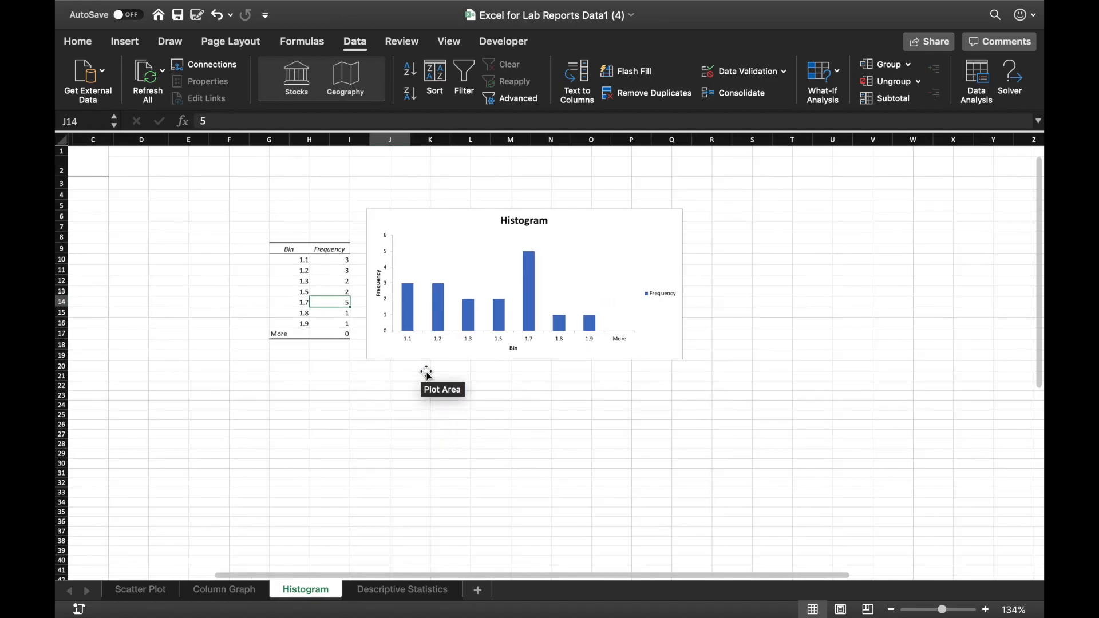
scroll(428, 373, "down", 5)
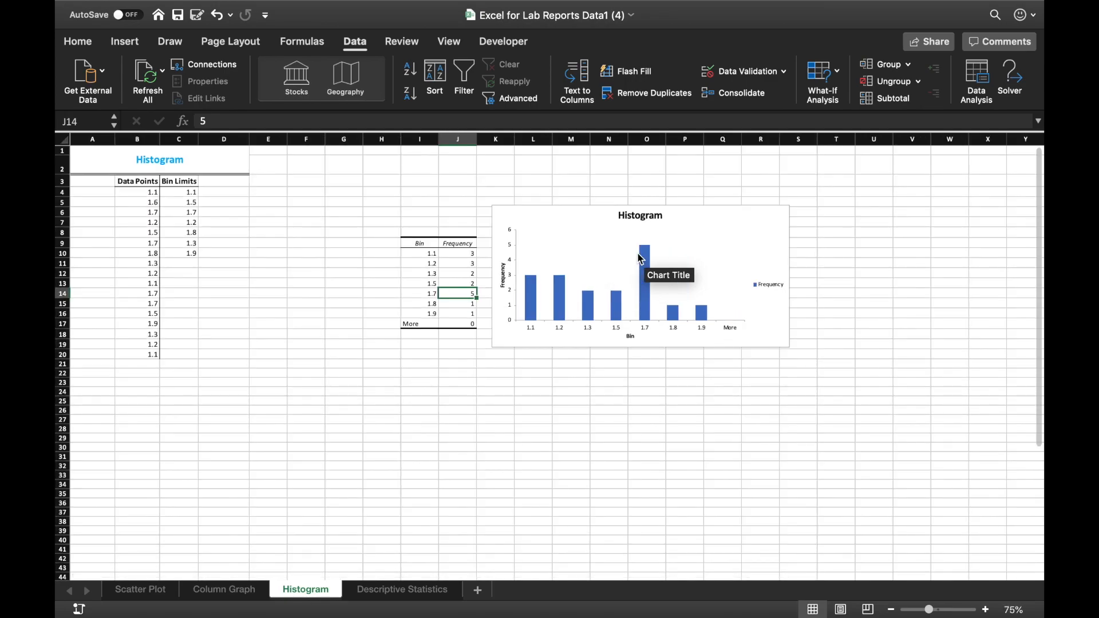
Switch to the Descriptive Statistics sheet and start the Descriptive Statistics tool from the Data Analysis tools
left_click(404, 591)
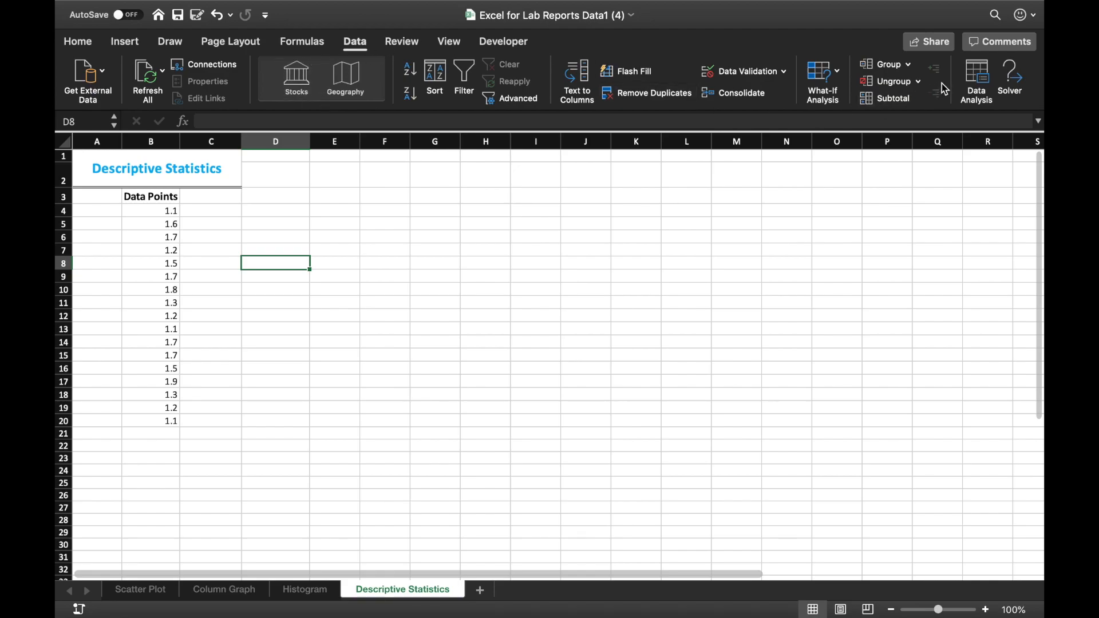
left_click(981, 78)
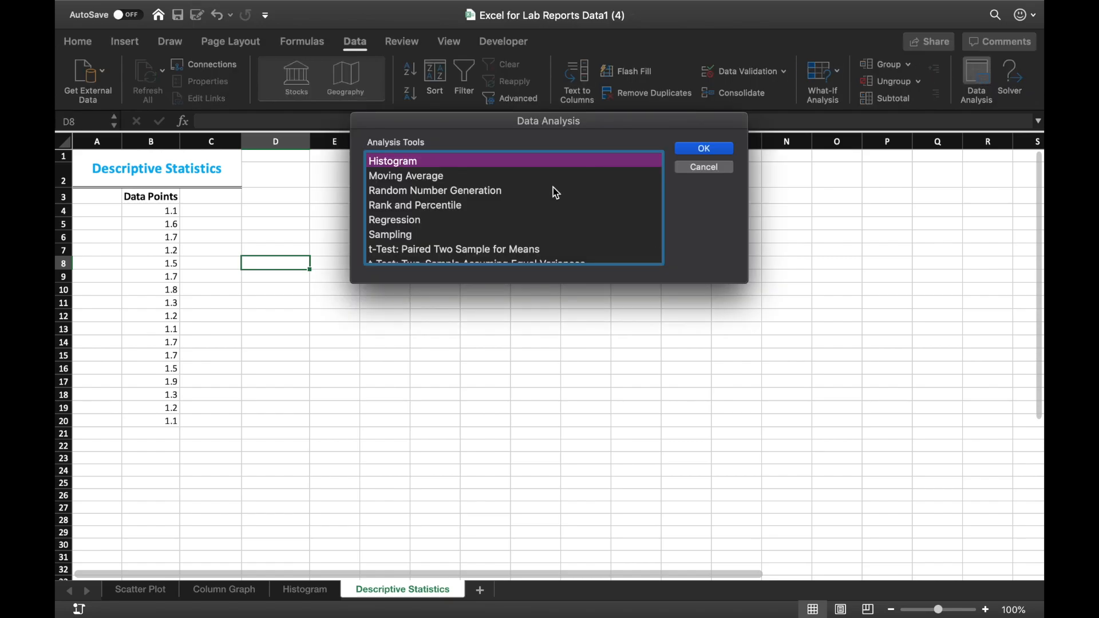
scroll(555, 195, "up", 4)
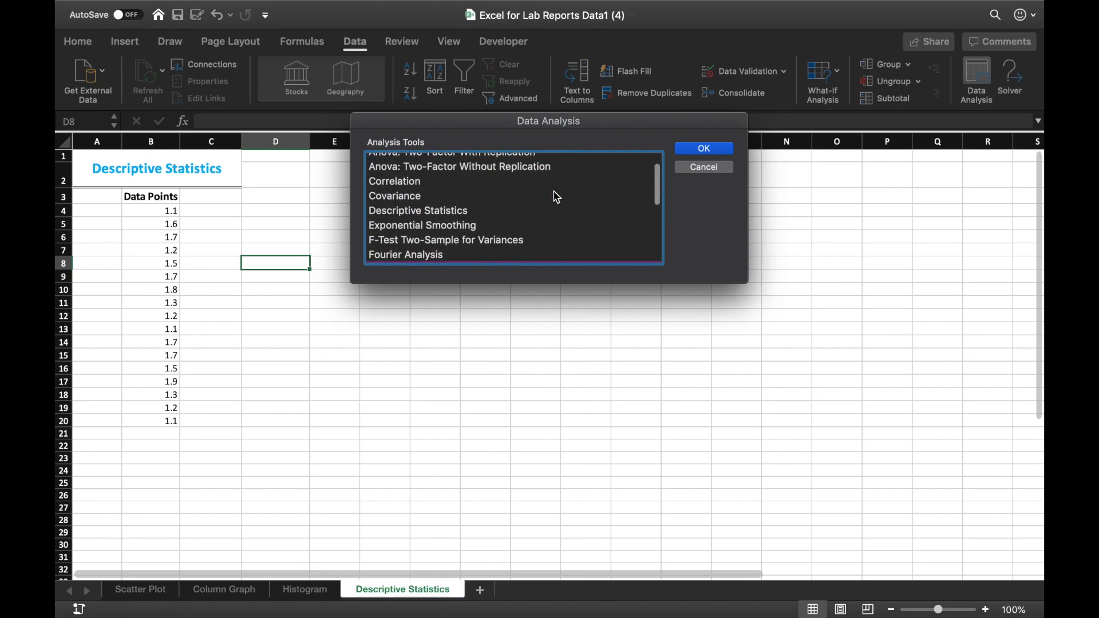
left_click(457, 212)
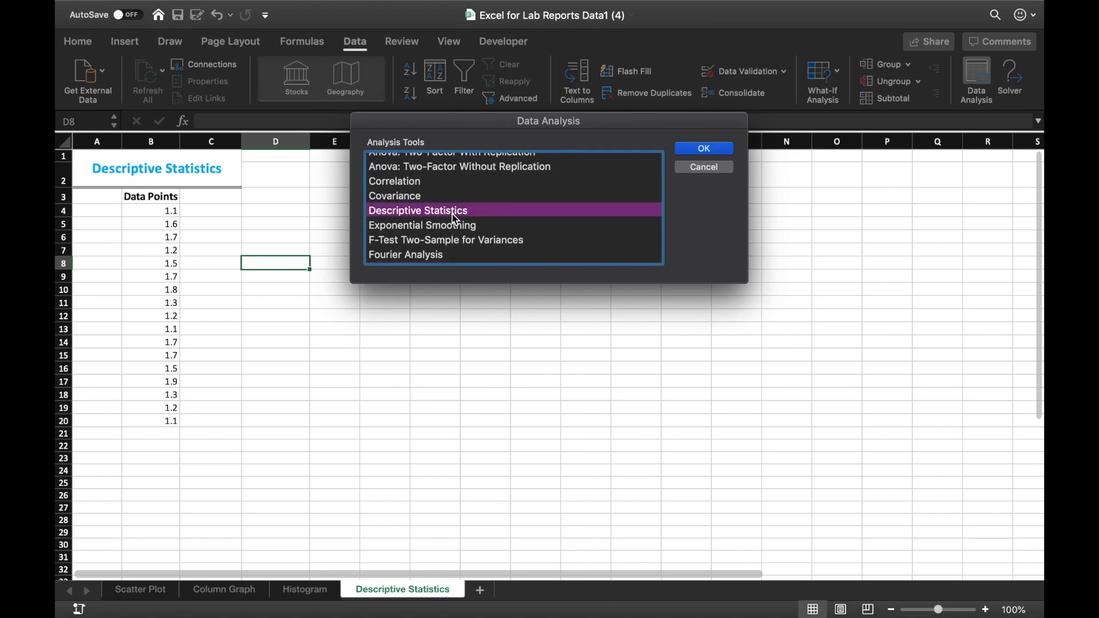
left_click(706, 150)
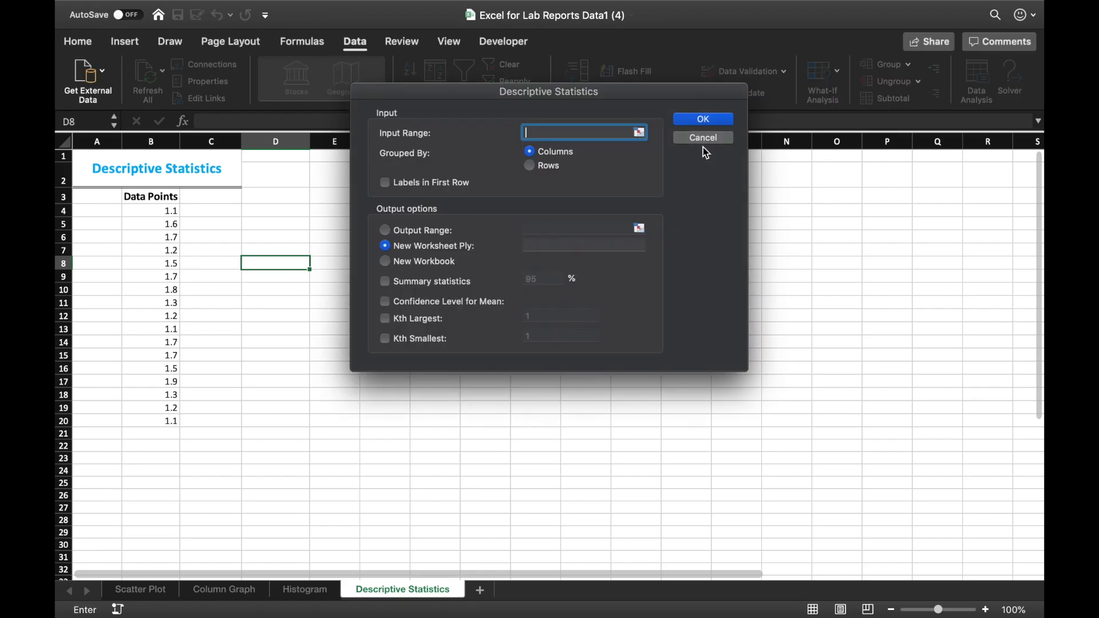
Generate summary statistics for the data points in B4:B20, with the output range starting at H10
left_click(641, 134)
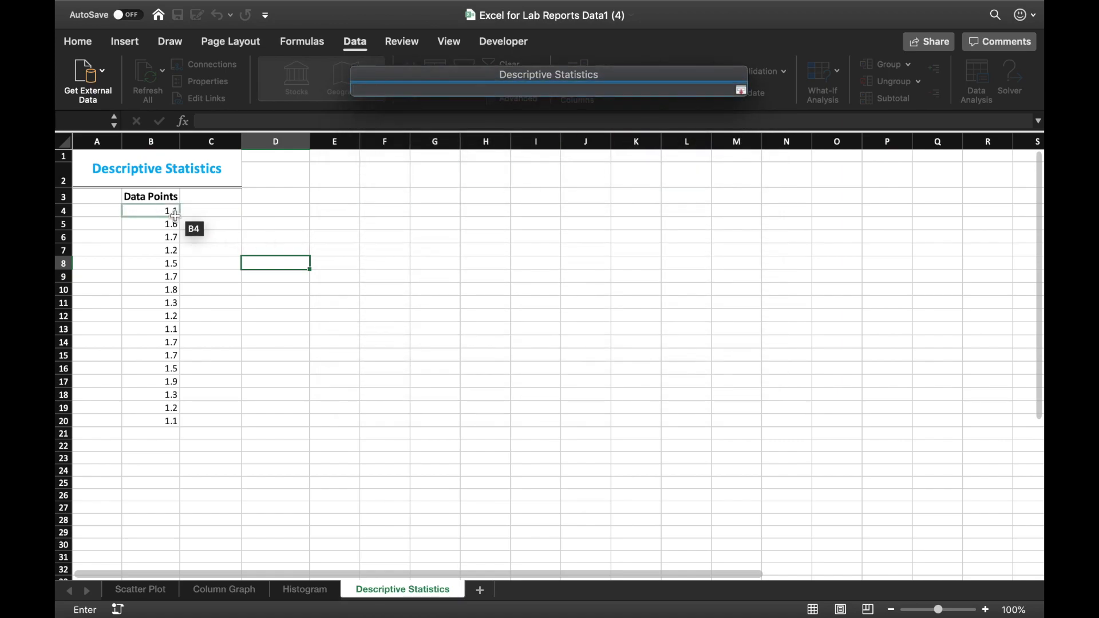
left_click_drag(158, 213, 168, 417)
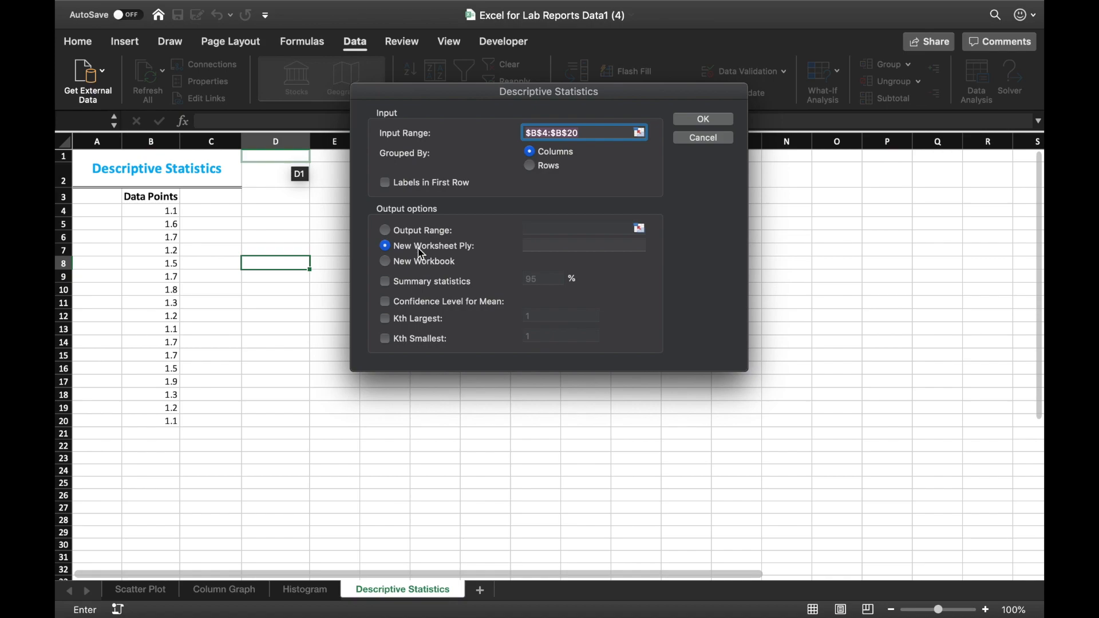
left_click(418, 232)
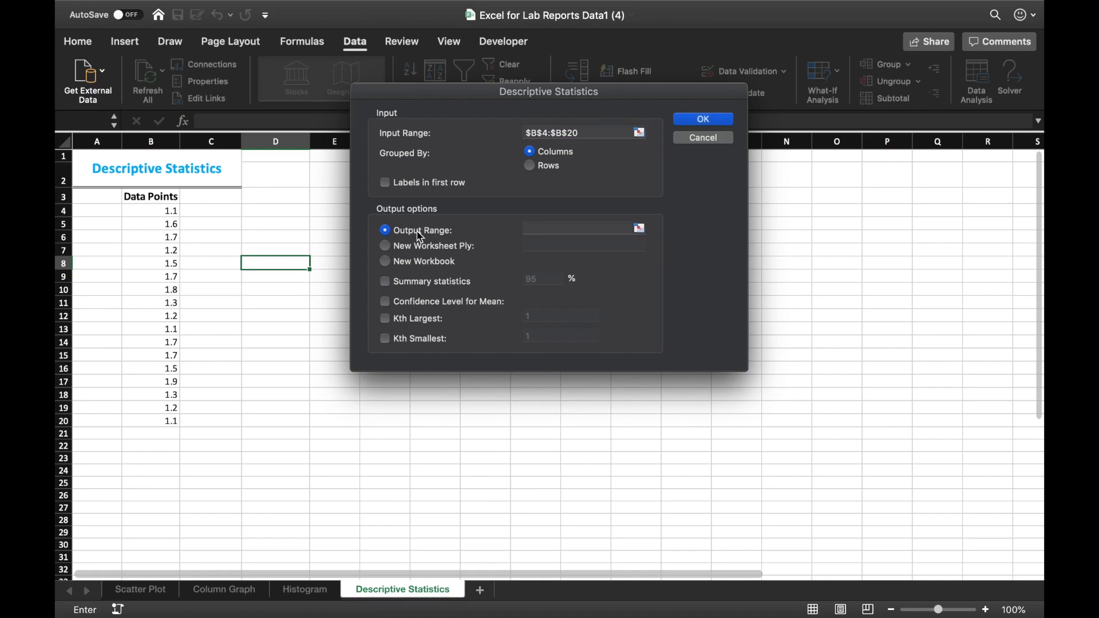
left_click(642, 231)
left_click(506, 290)
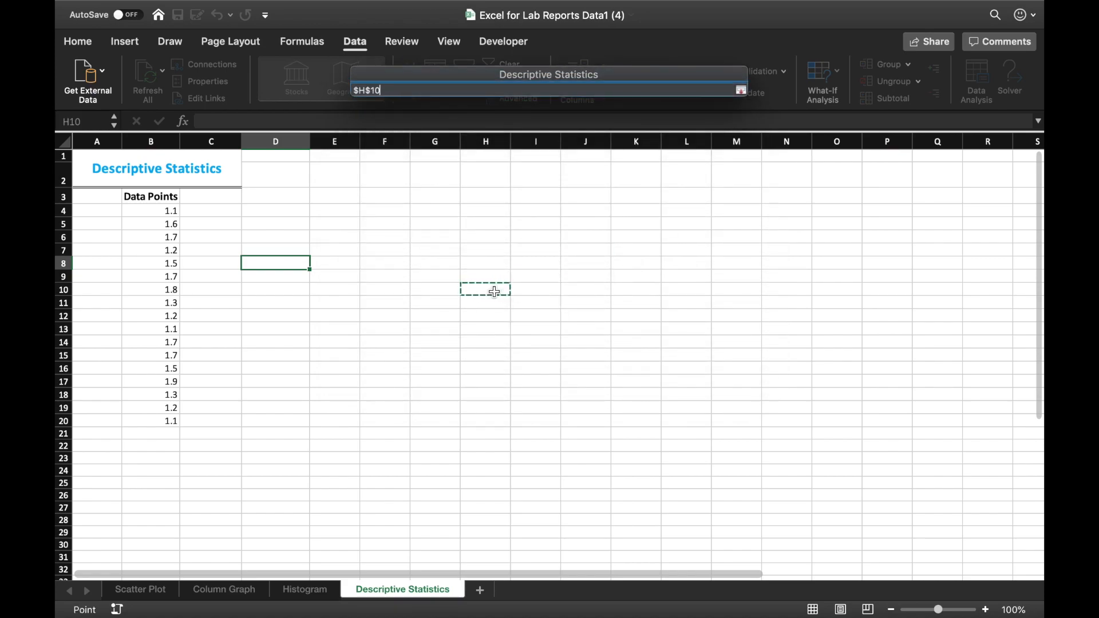
key("Return")
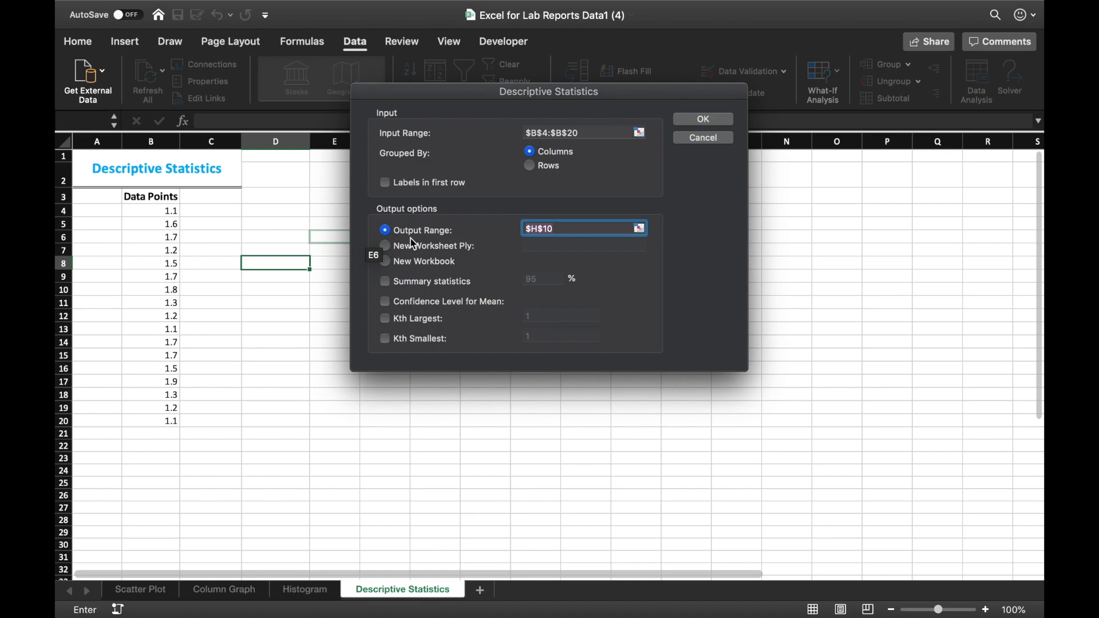
left_click(408, 284)
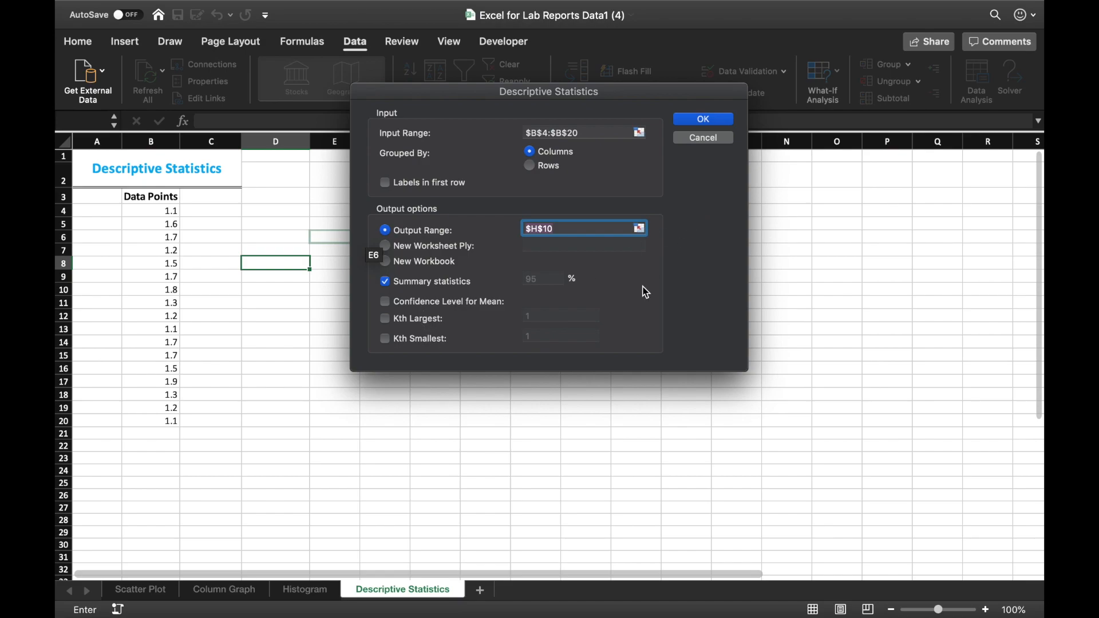
left_click(692, 122)
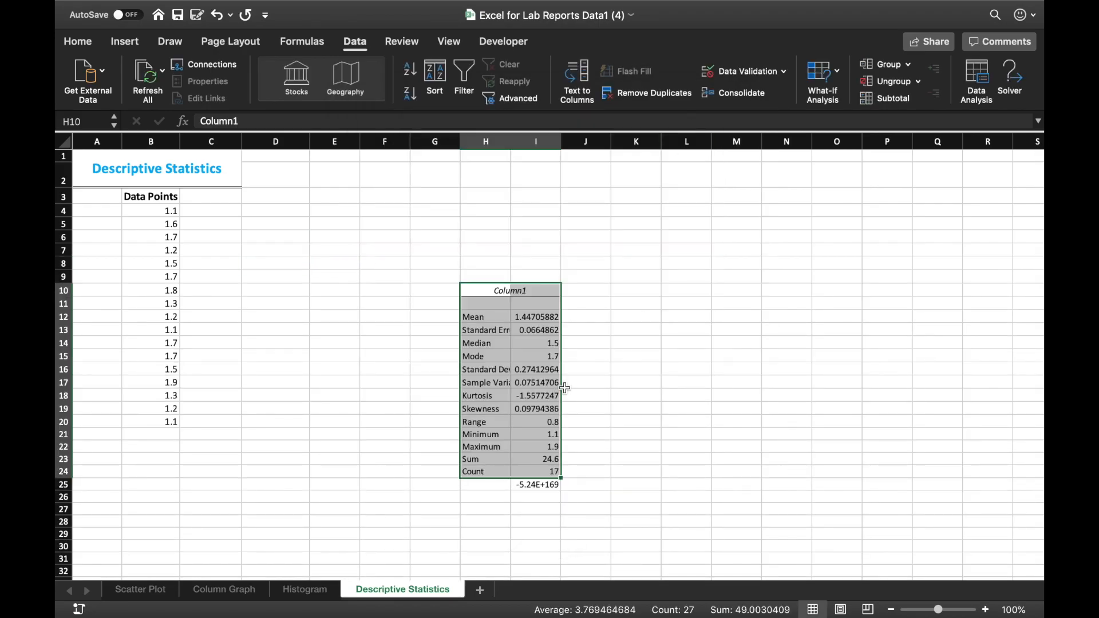
Widen column H of the statistics output to fit its longest label, Standard Deviation
scroll(565, 388, "up", 5)
left_click(593, 387)
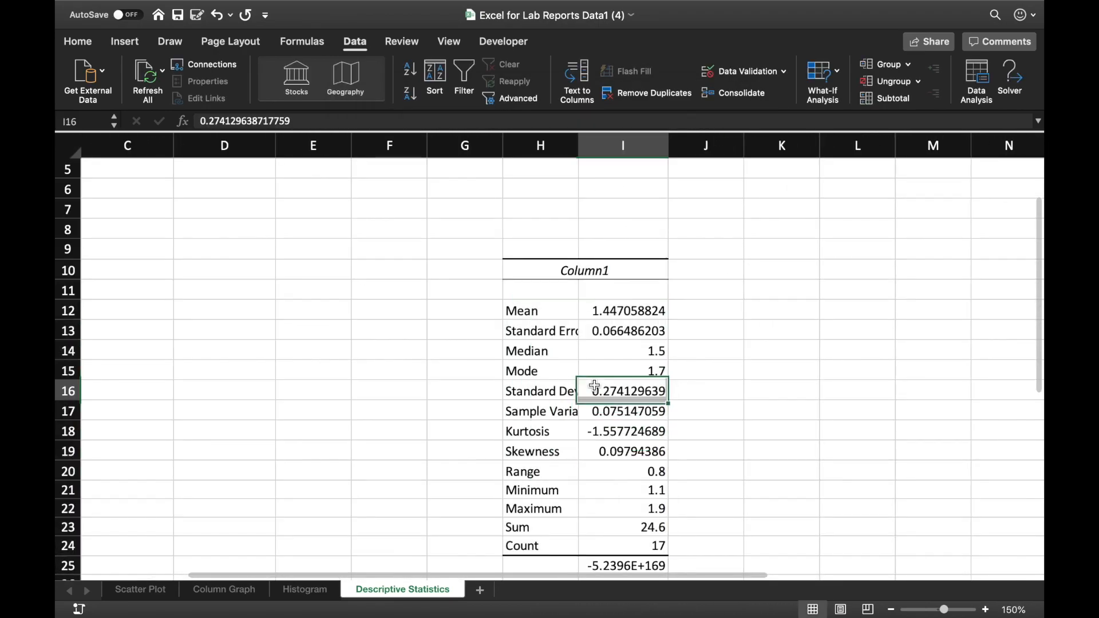
left_click(740, 380)
scroll(744, 382, "down", 1)
scroll(744, 382, "down", 3)
scroll(744, 382, "right", 2)
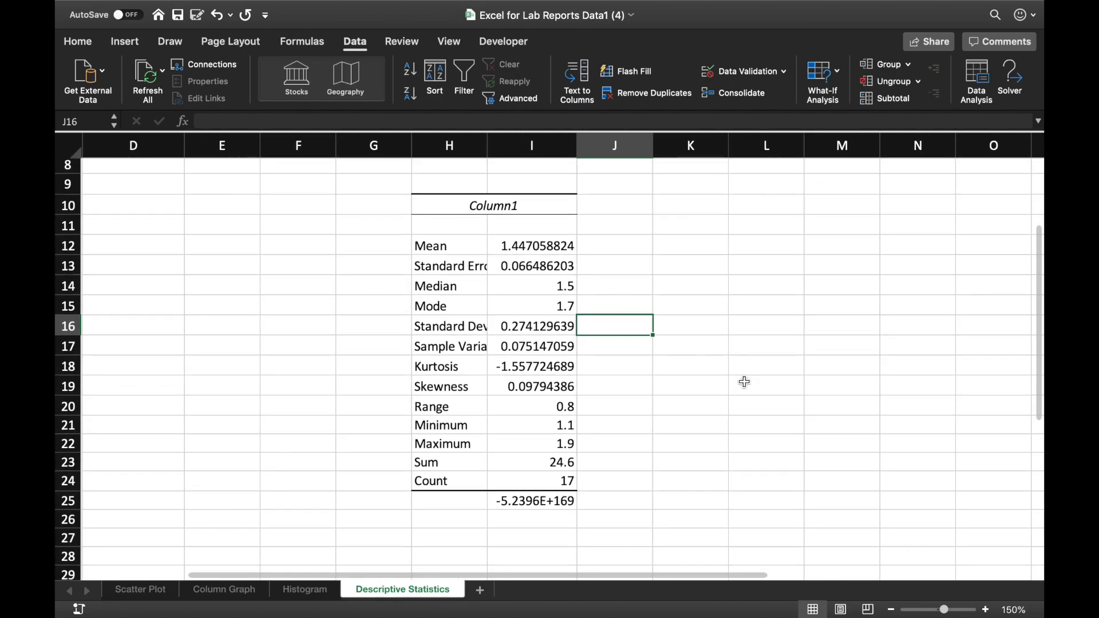
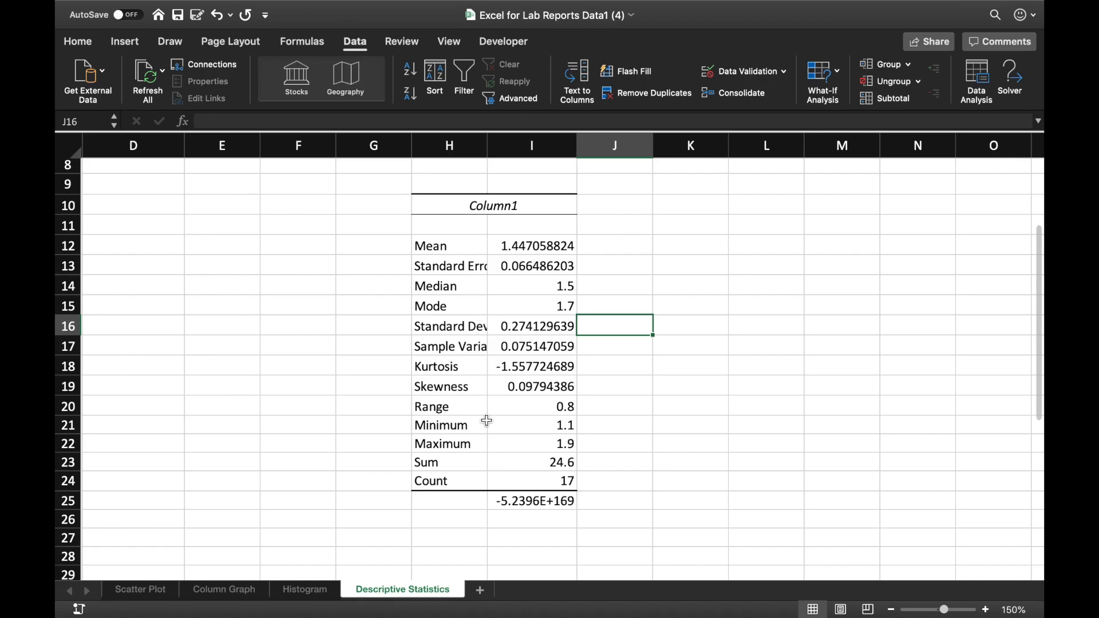
left_click(443, 336)
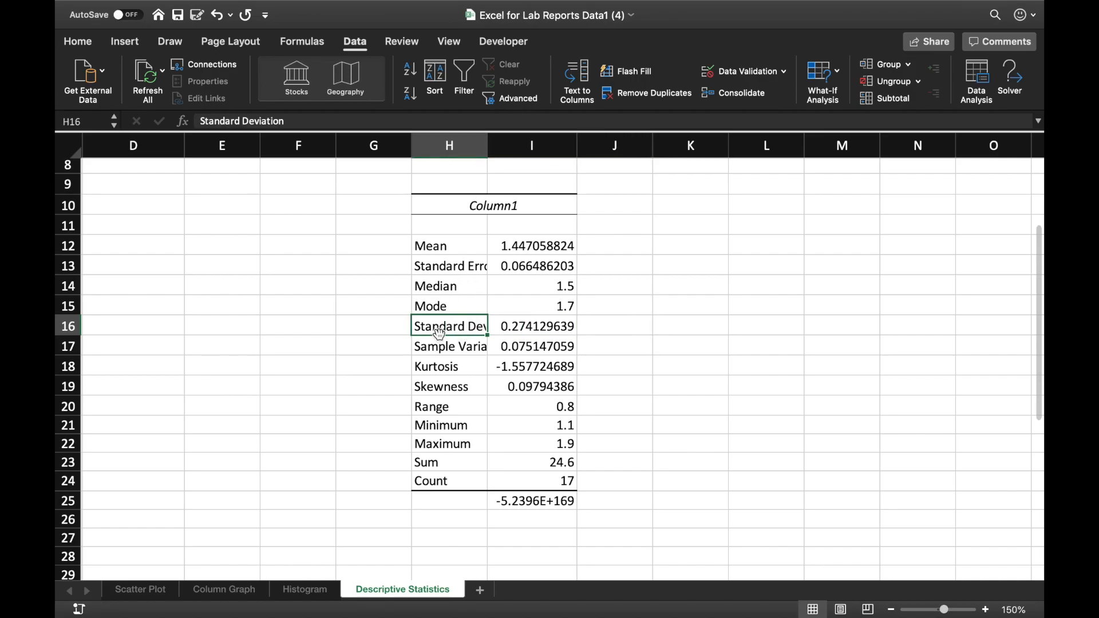
double_click(488, 145)
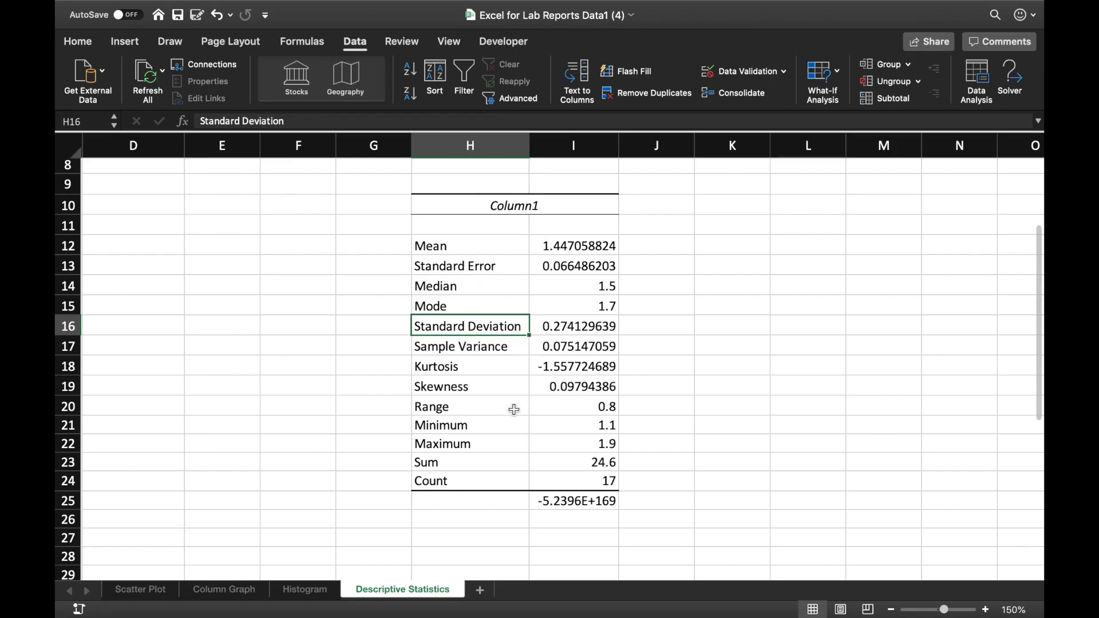
Compare the Column1 heading across cells H10 and I10 with the merged sheet title at A1
left_click(472, 205)
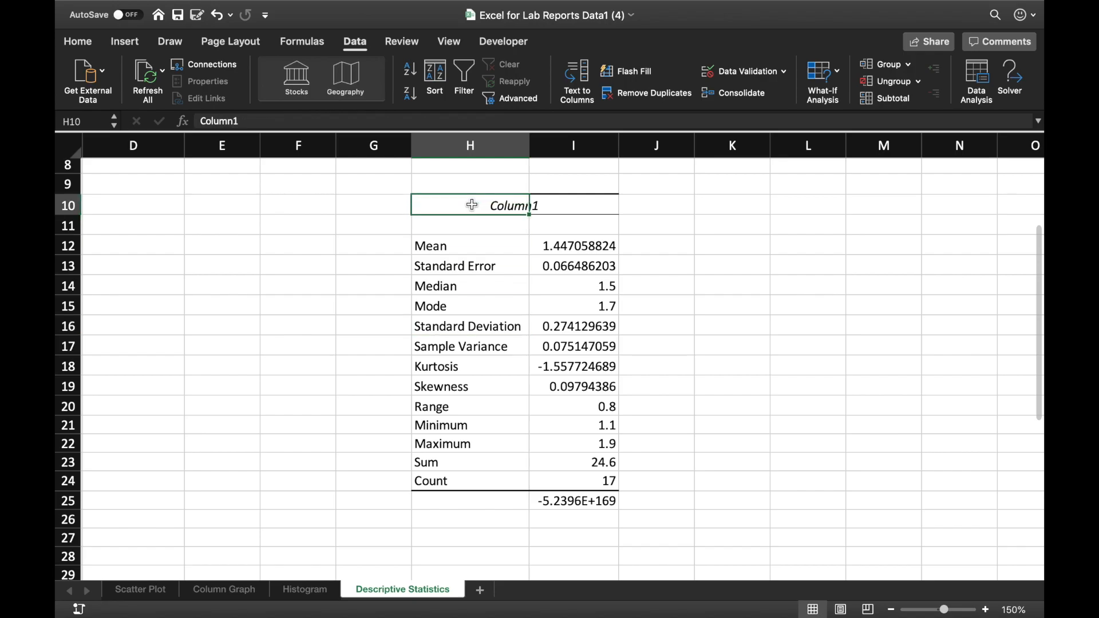
left_click(594, 211)
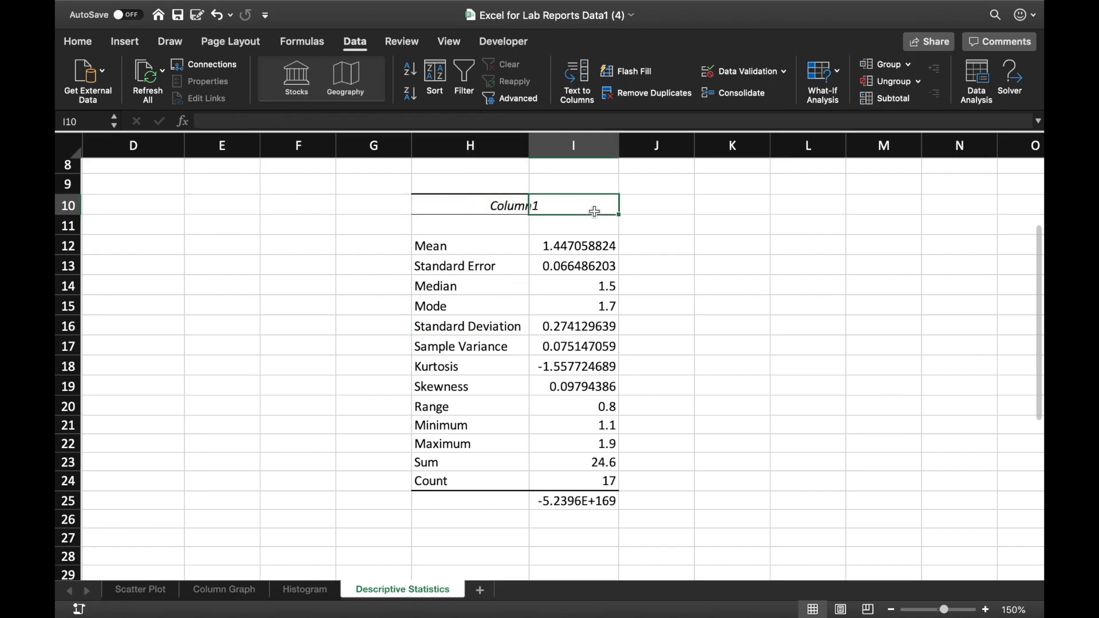
left_click_drag(497, 205, 553, 209)
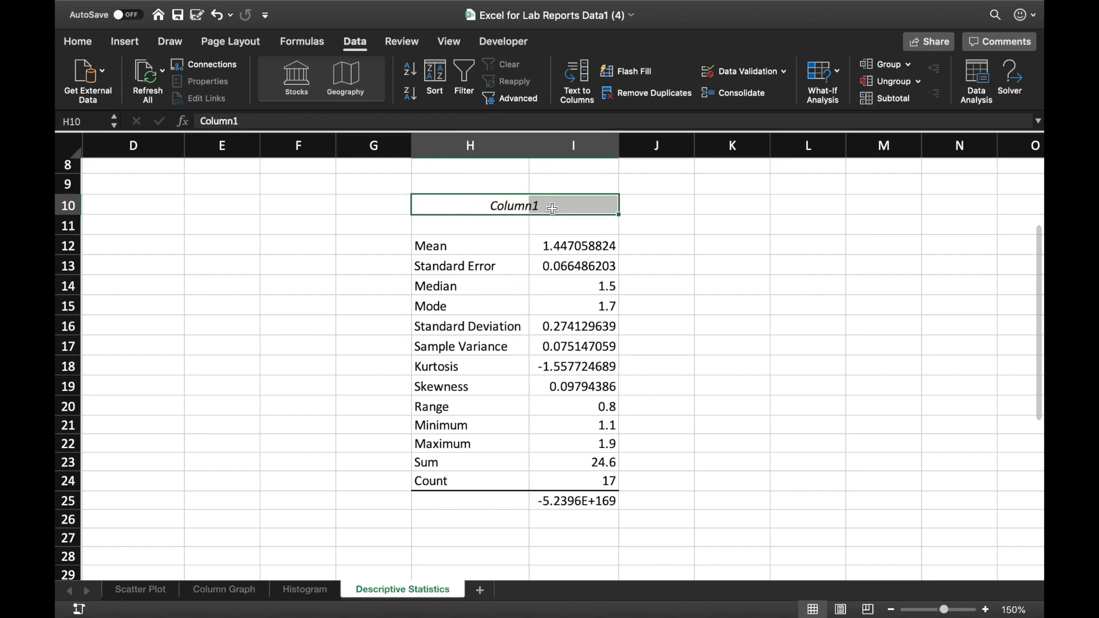
left_click(678, 330)
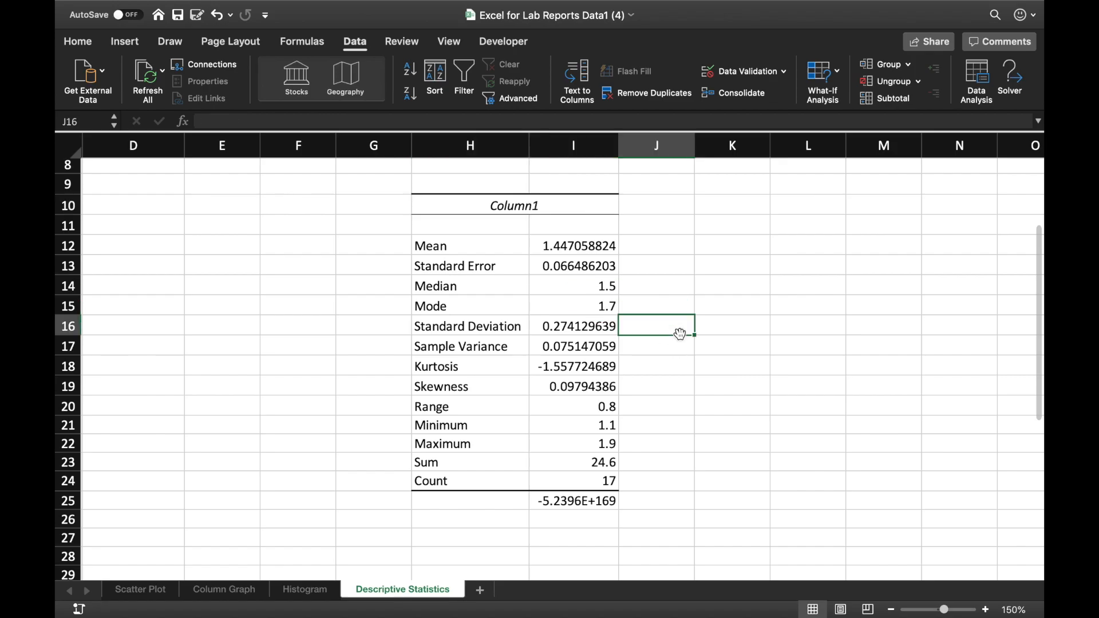
left_click_drag(508, 211, 541, 214)
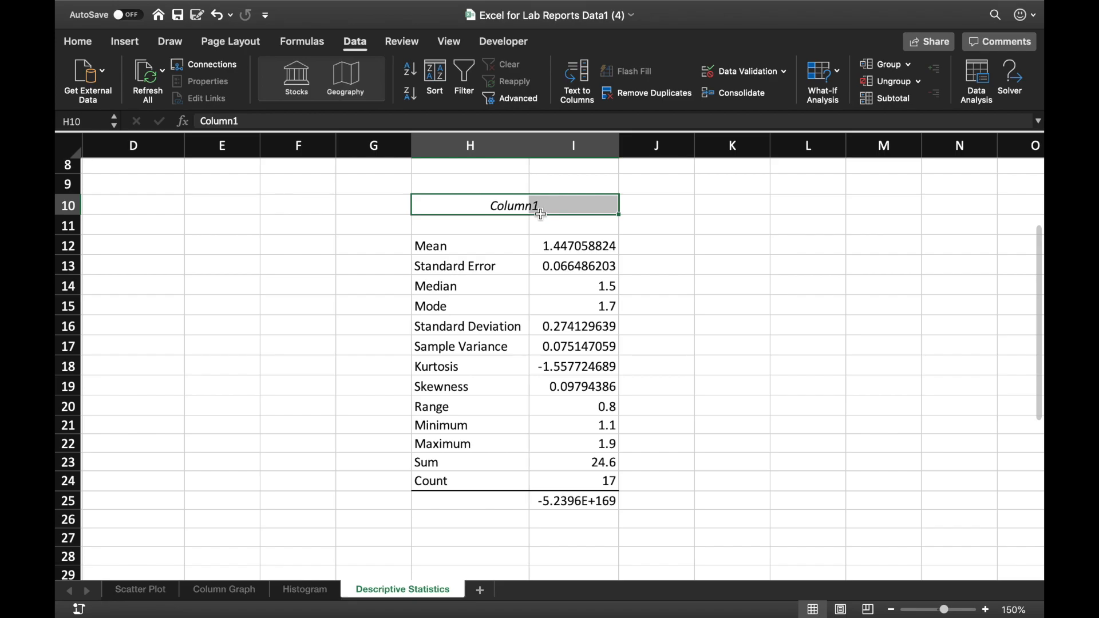
scroll(541, 214, "up", 5)
scroll(541, 214, "left", 3)
left_click(206, 178)
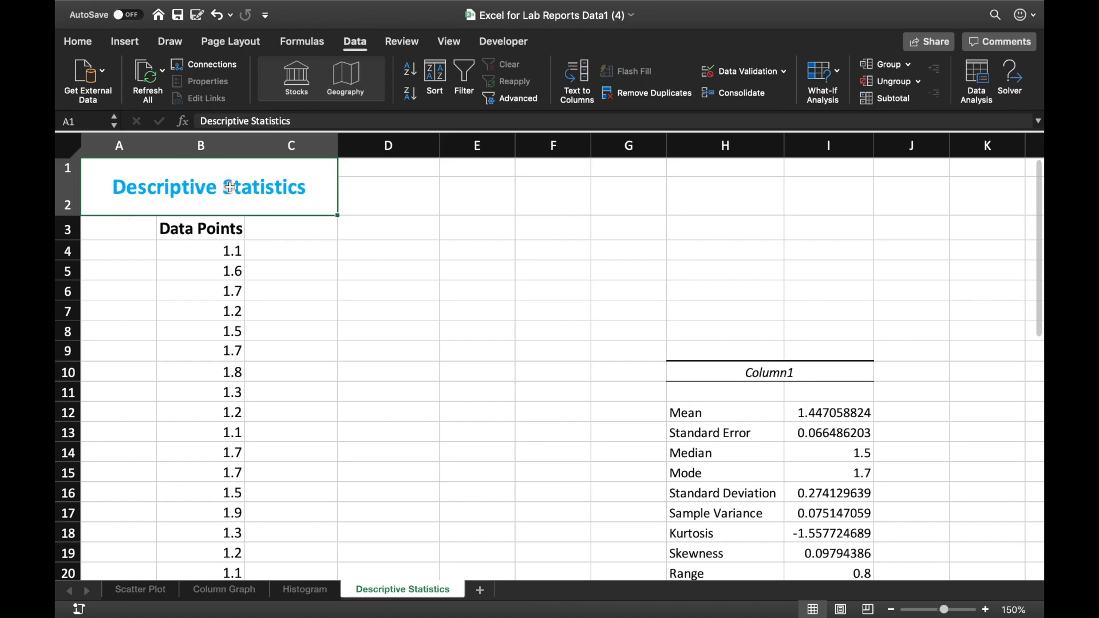
scroll(733, 481, "down", 5)
scroll(733, 481, "right", 3)
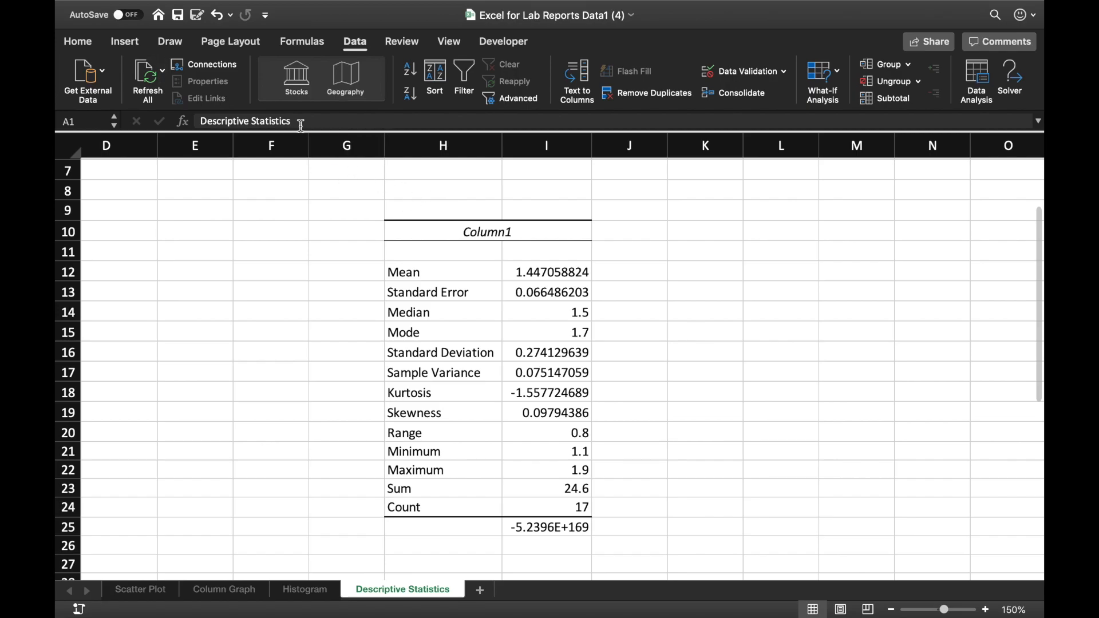
Merge and center the Column1 heading across H10:I10
left_click(92, 51)
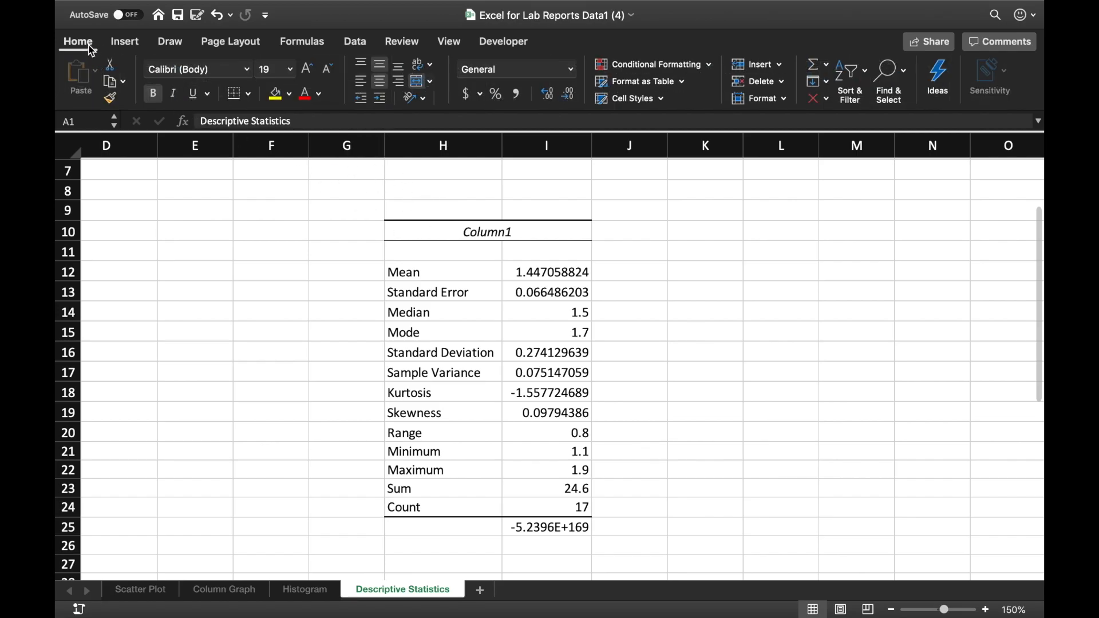
left_click(409, 230)
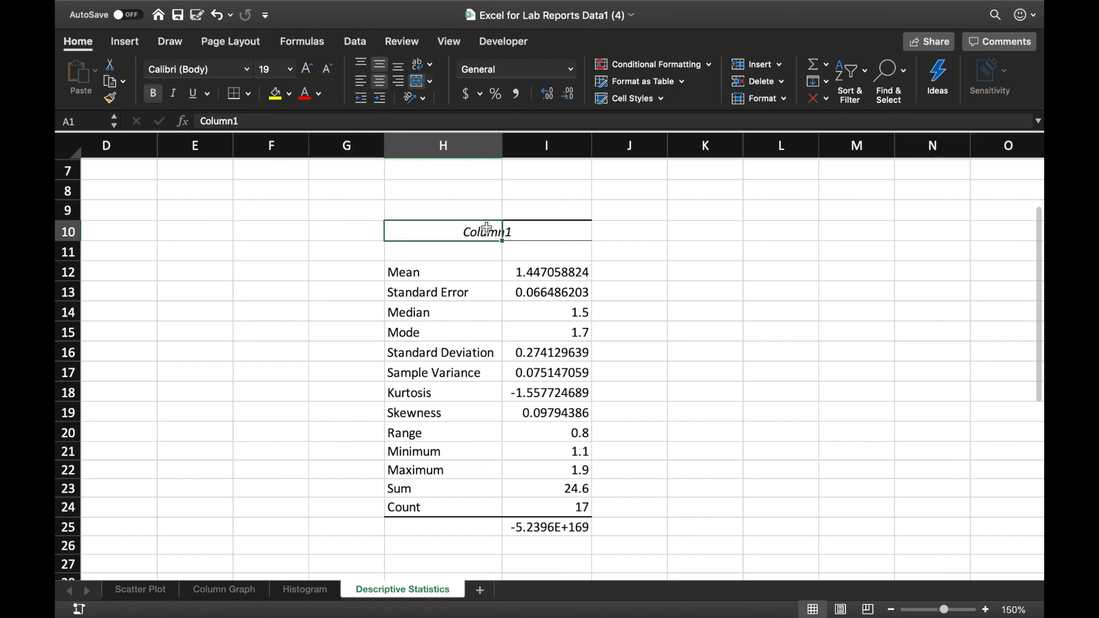
left_click_drag(487, 228, 537, 228)
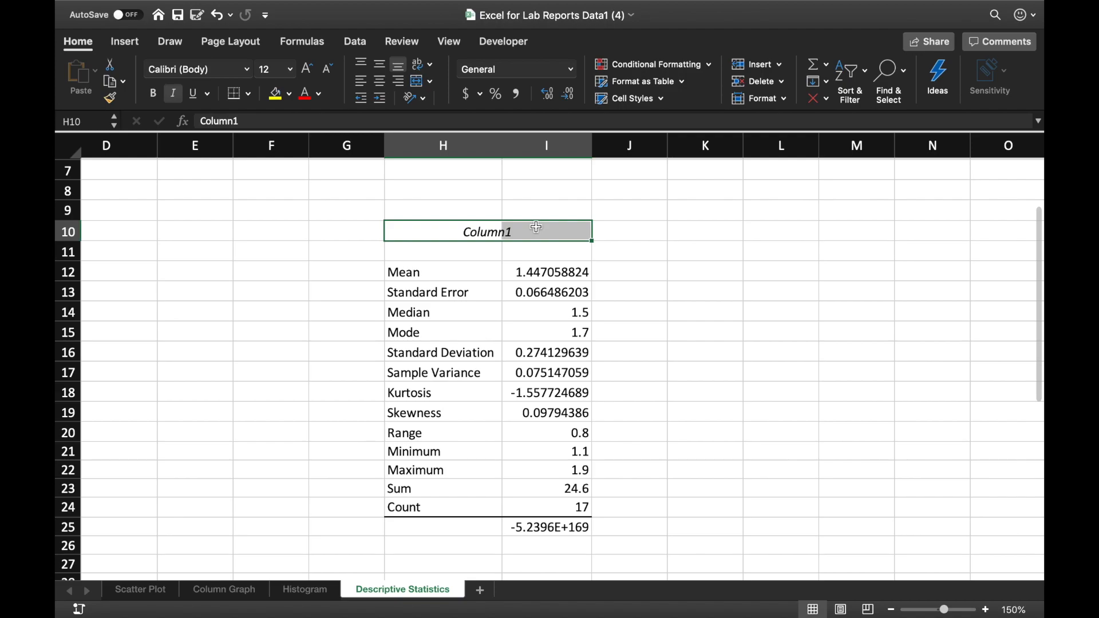
left_click(420, 87)
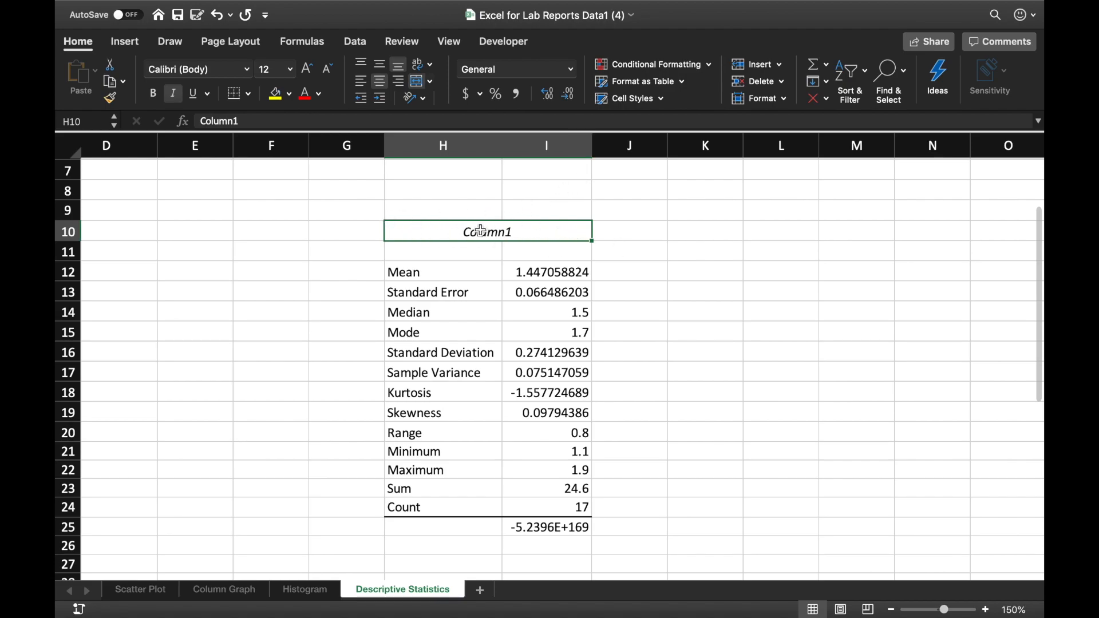
Replace the Column1 heading of the statistics table with "Descriptive Statistics"
double_click(517, 229)
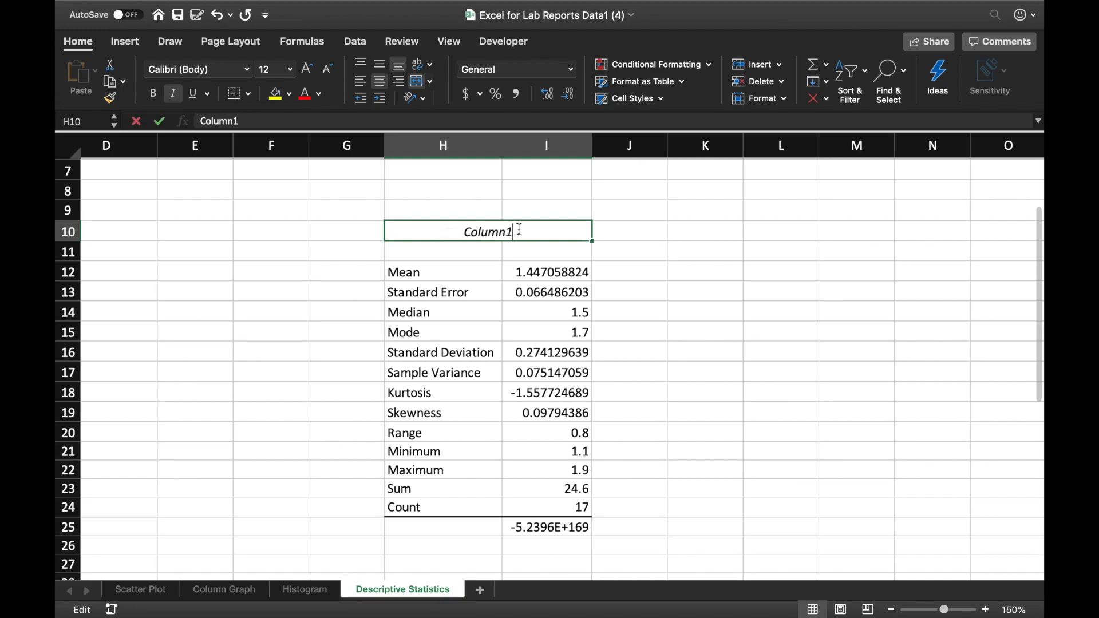
left_click_drag(517, 230, 448, 230)
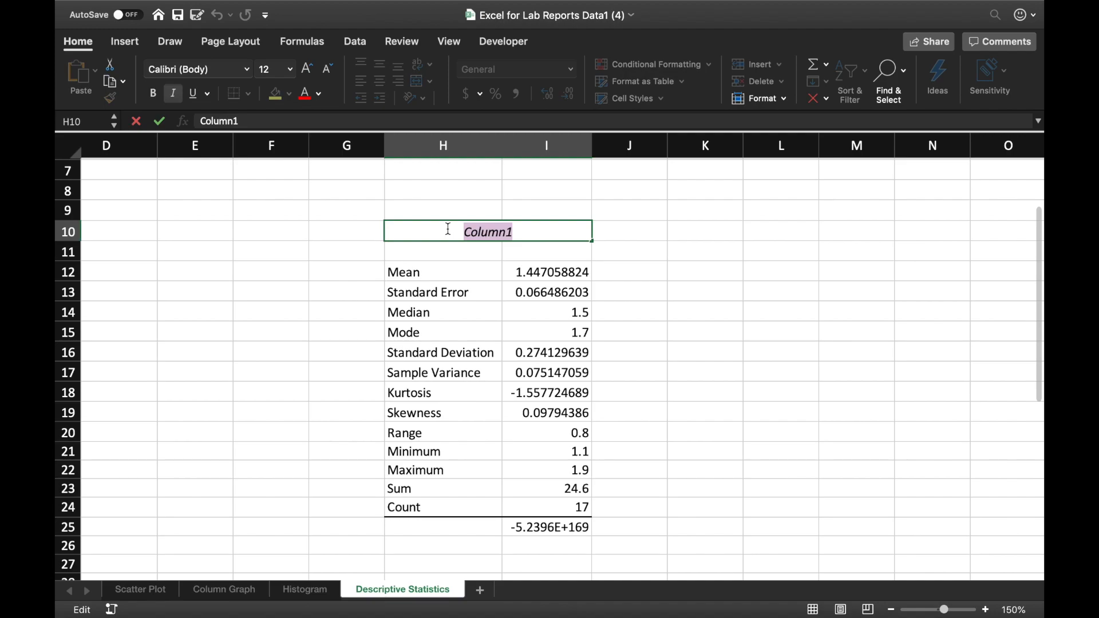
type("Descr")
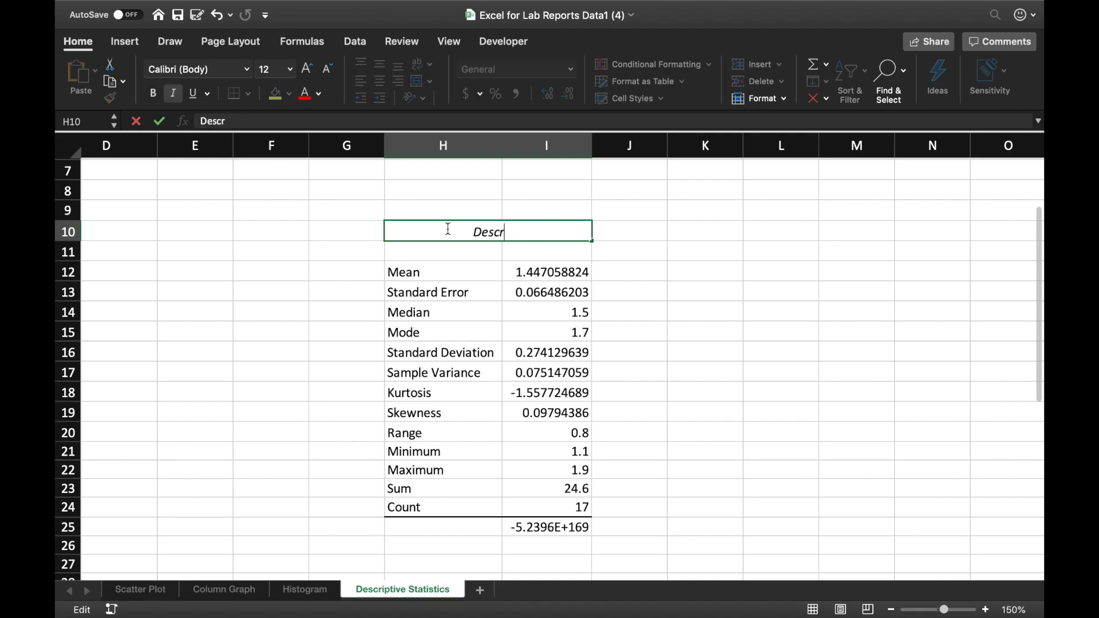
type("iptive z")
key("BackSpace")
key("BackSpace")
type("Statistics")
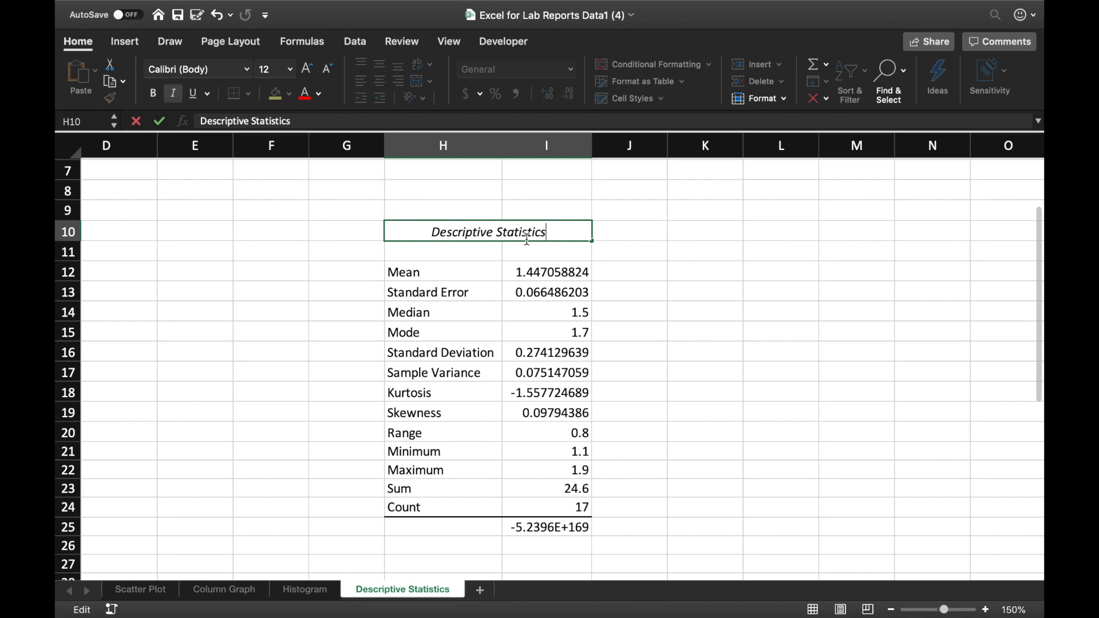
left_click(643, 273)
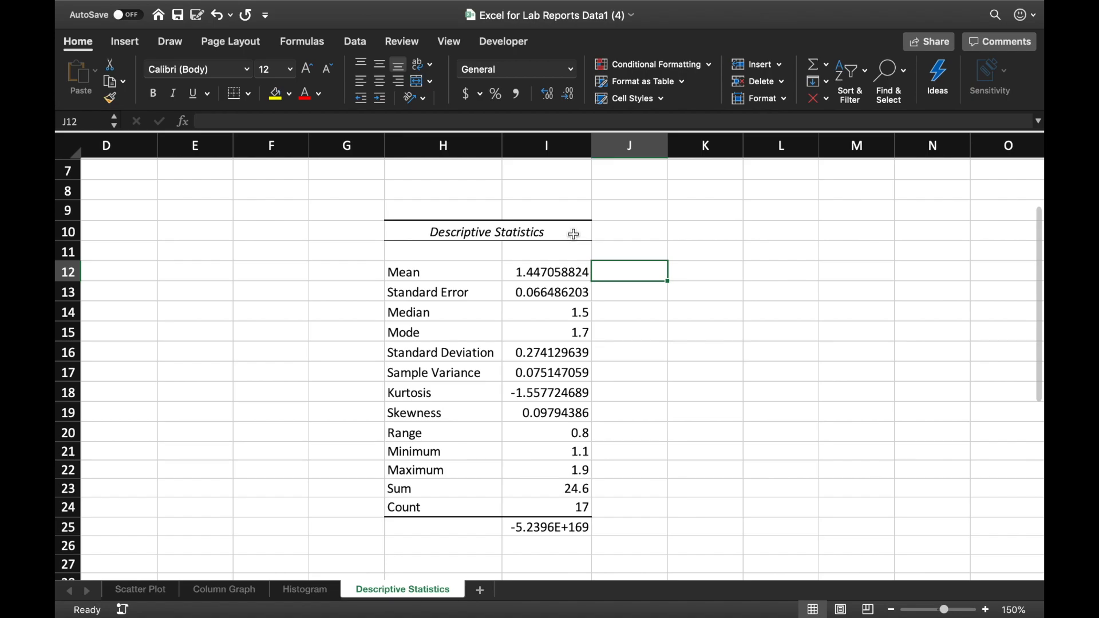
Fill the statistics table in H10:I25 with white to hide its gridlines
left_click_drag(574, 234, 564, 524)
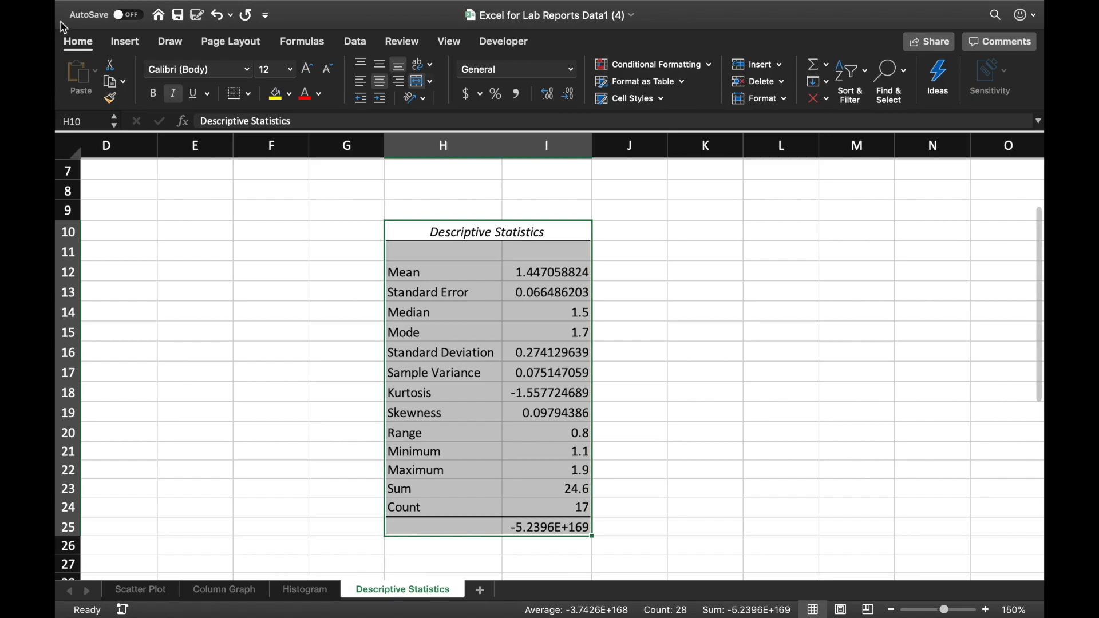
left_click(290, 94)
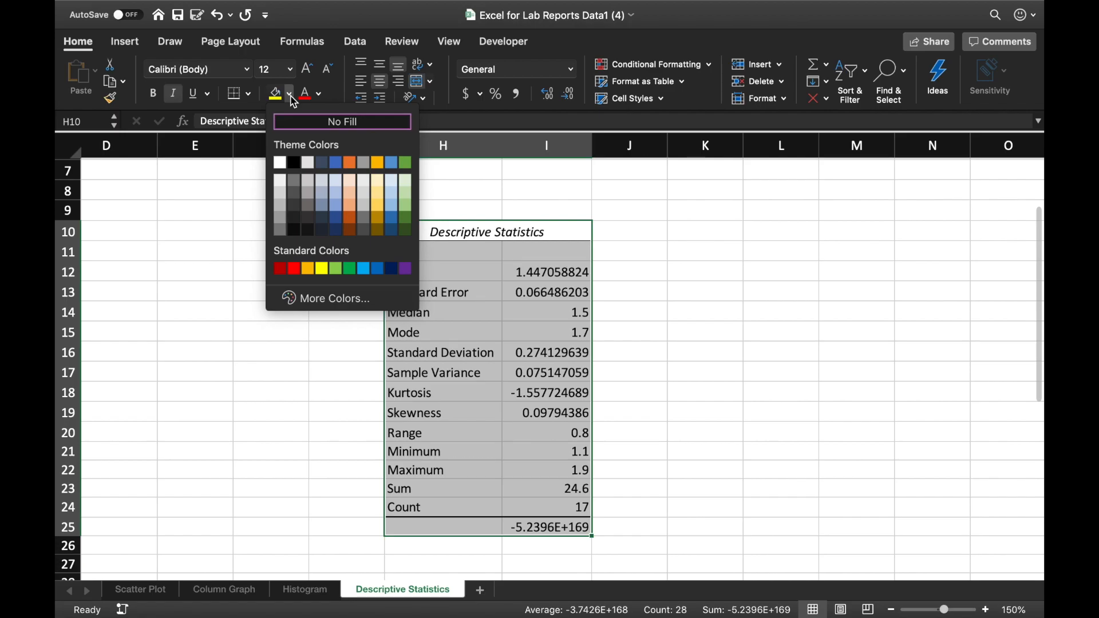
left_click(280, 164)
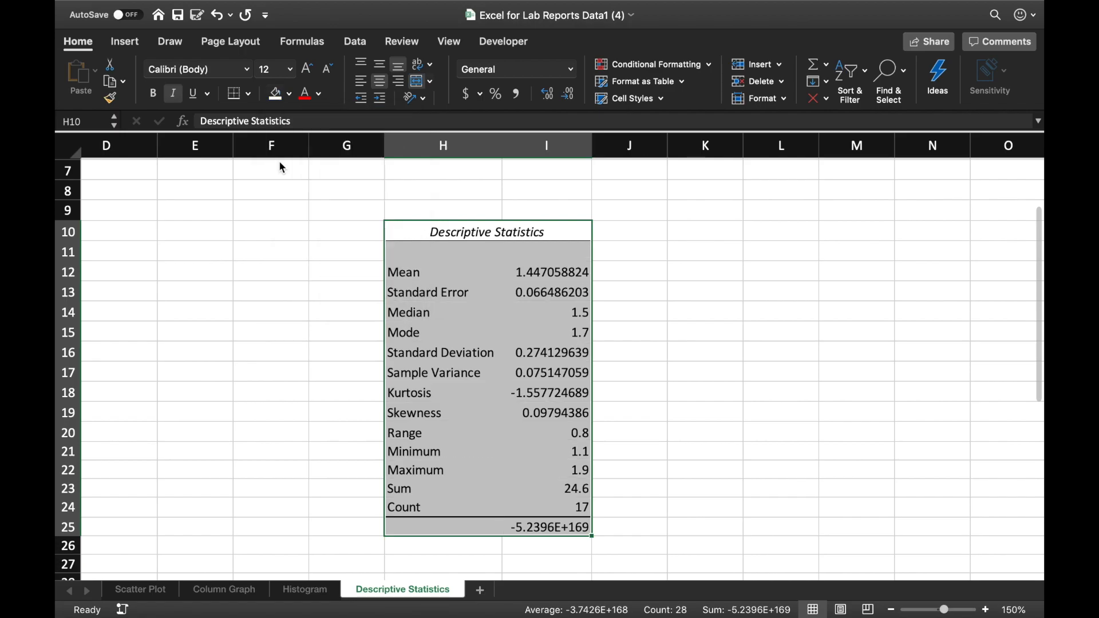
left_click(833, 356)
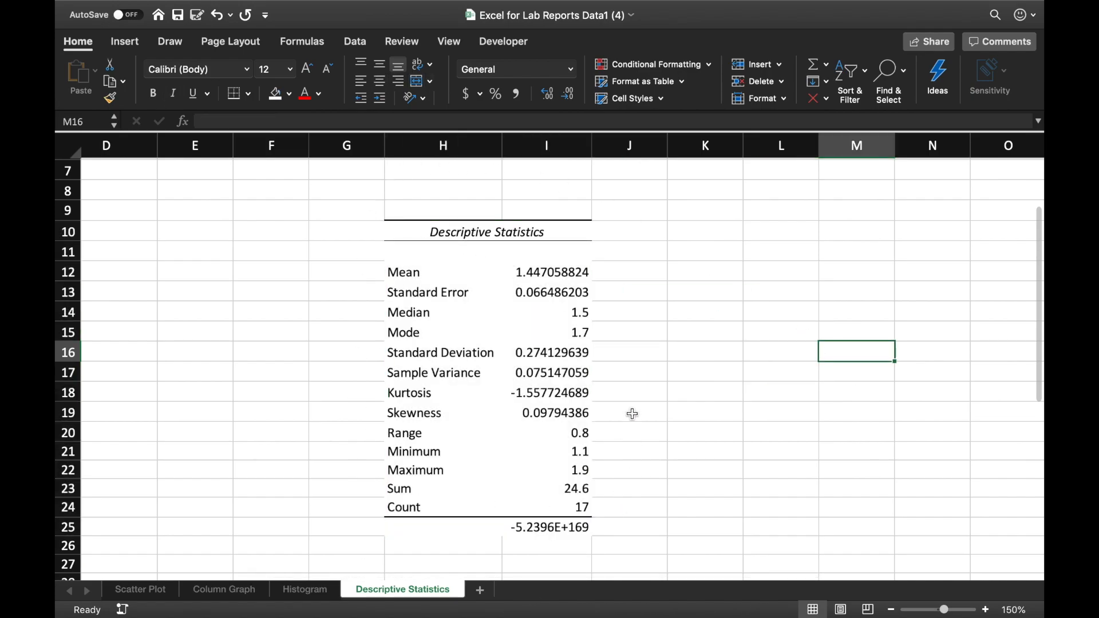
Go back to the Scatter Plot sheet and review the Time vs Absorbance chart with its source data
scroll(628, 391, "down", 5)
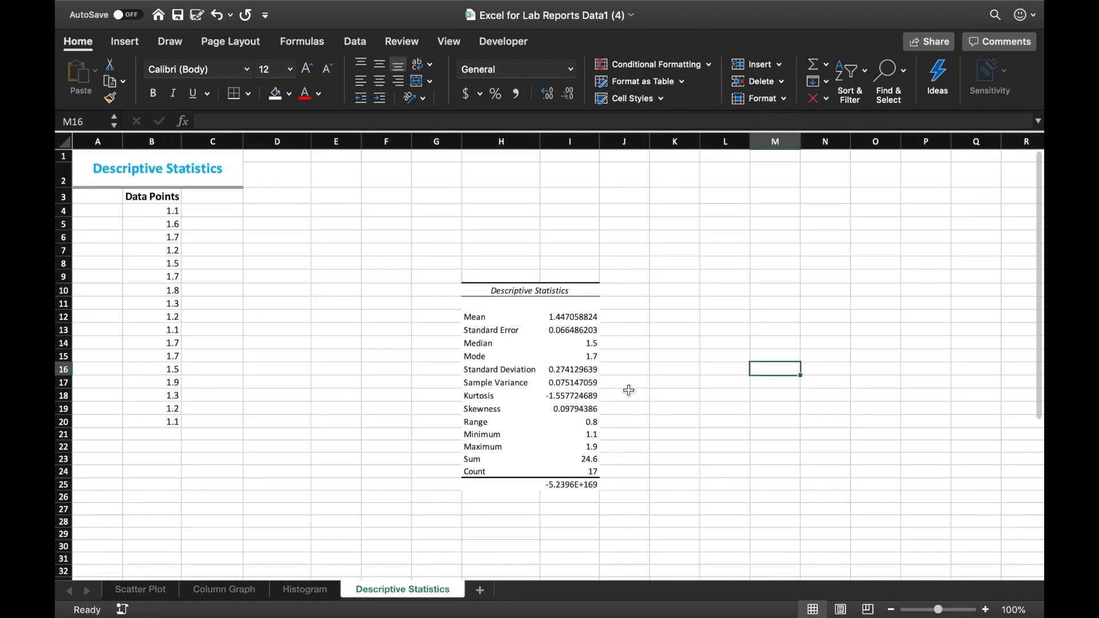
left_click(139, 597)
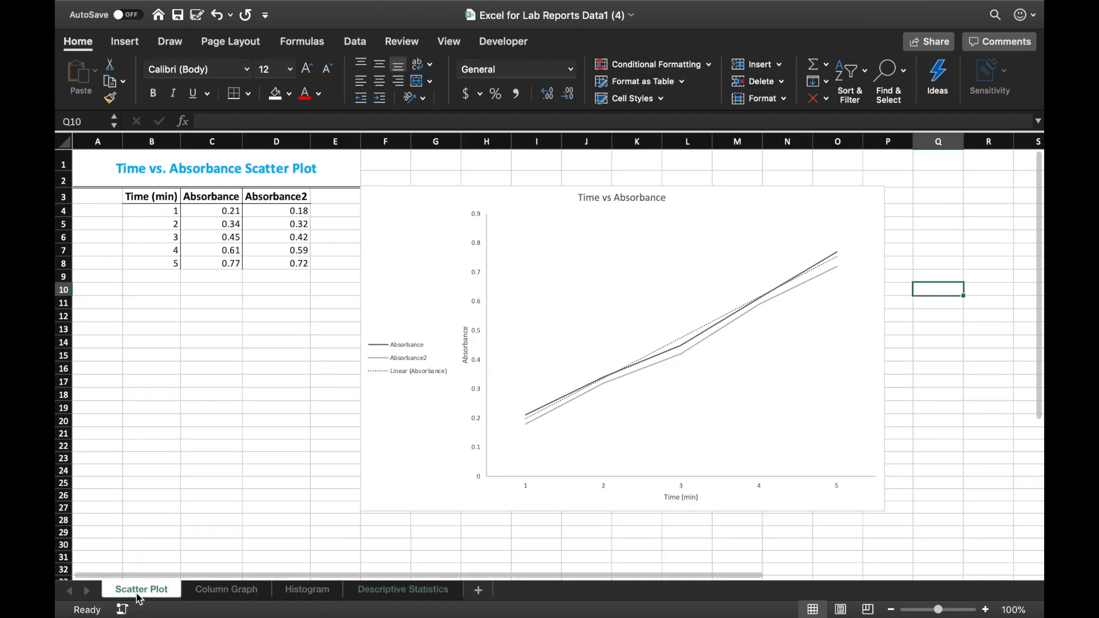
left_click(417, 302)
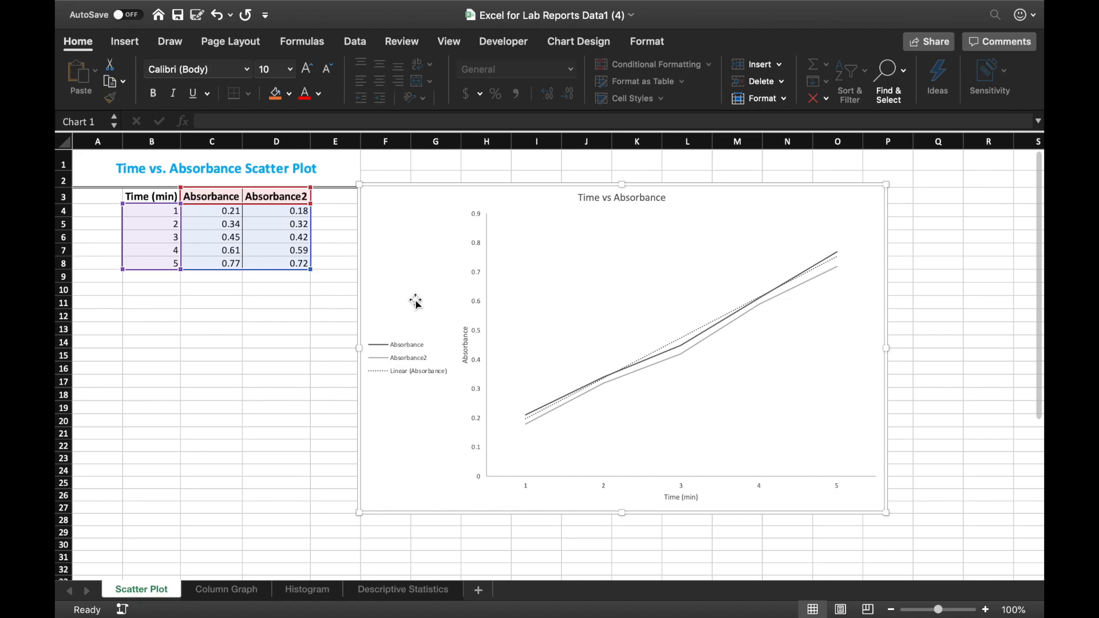
left_click(275, 324)
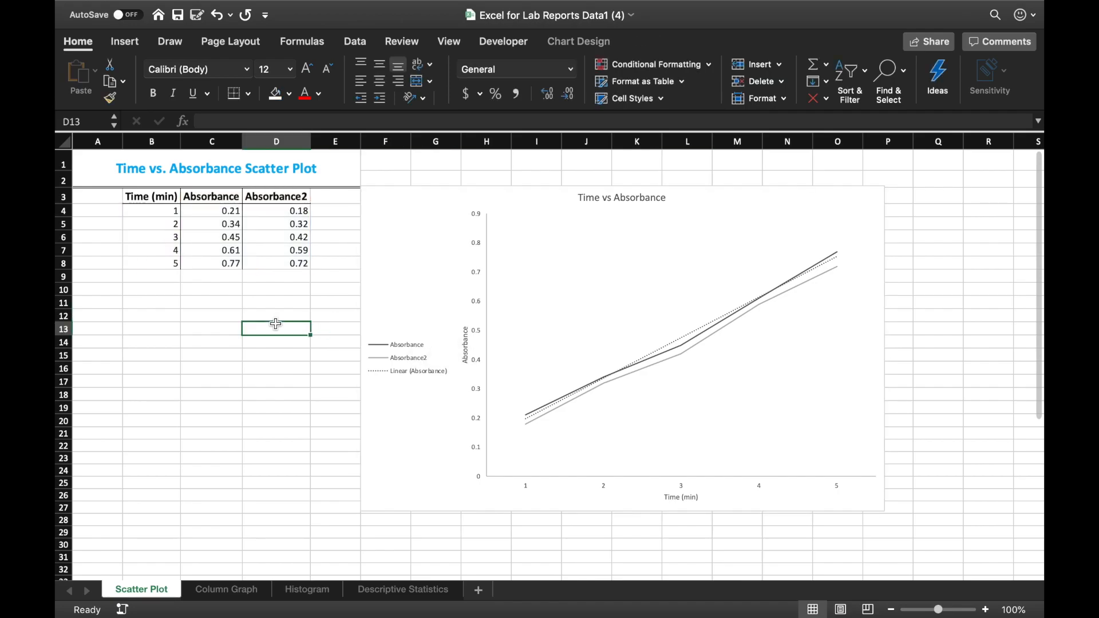